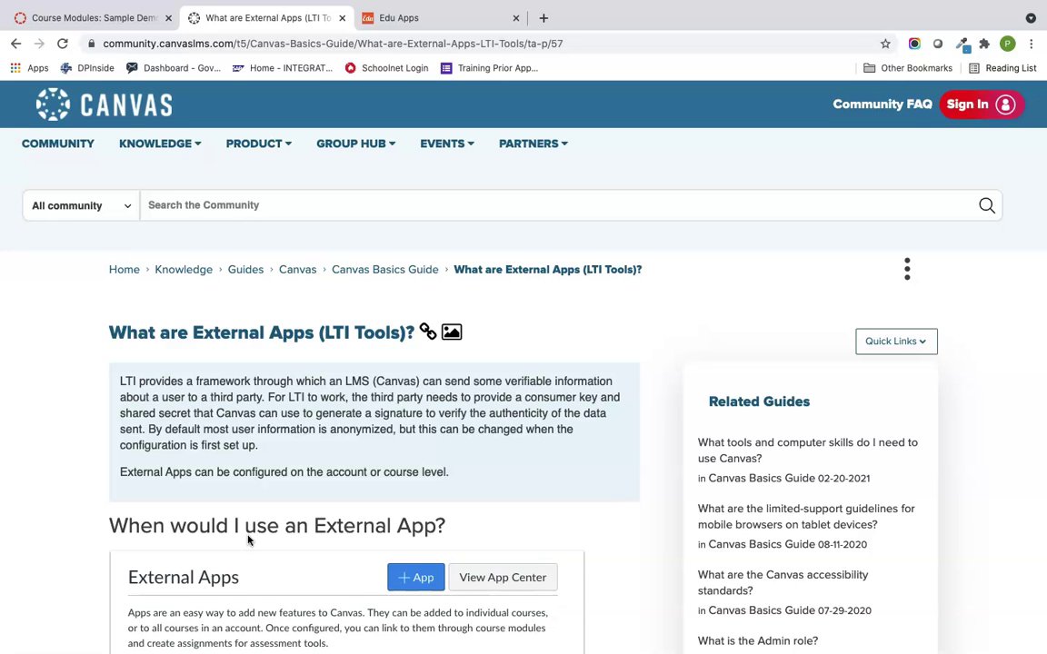
Scroll the External Apps guide down to the 'When would I use the Canvas App Center?' section.
scroll(247, 539, down, 5)
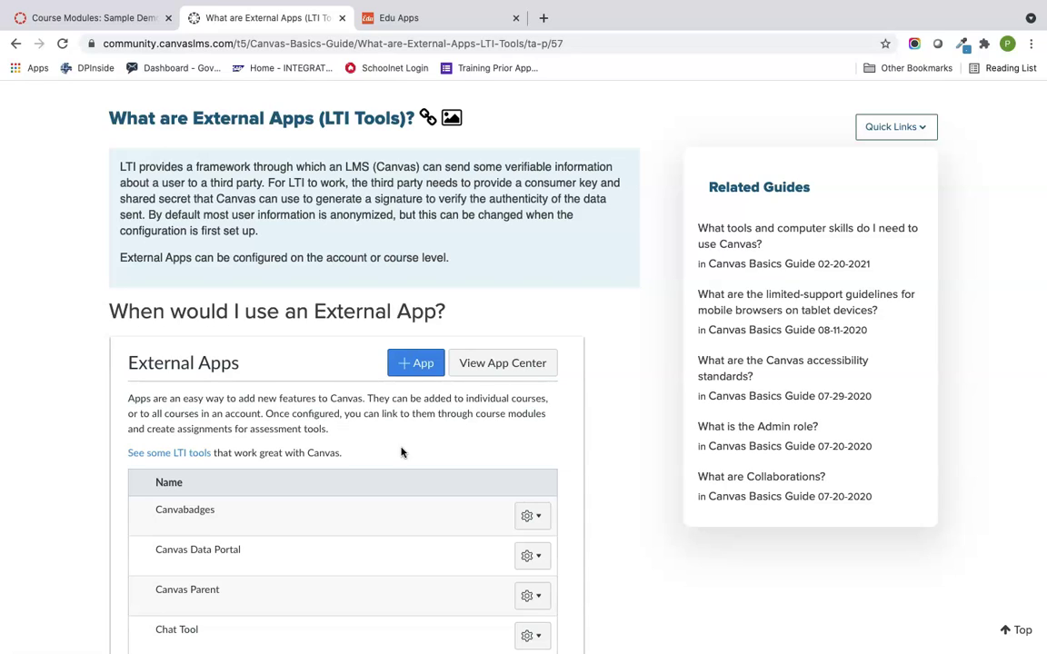
scroll(403, 452, down, 5)
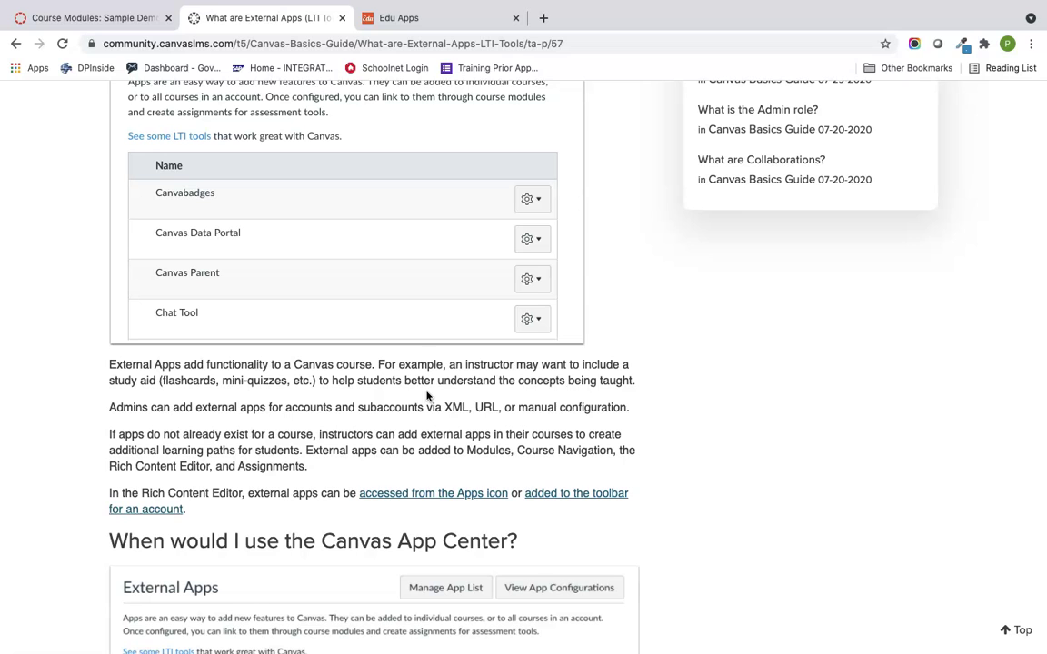
Filter the EduAppCenter catalogue to the Canvas platform and K-6th Grade, showing 242 apps.
click(427, 19)
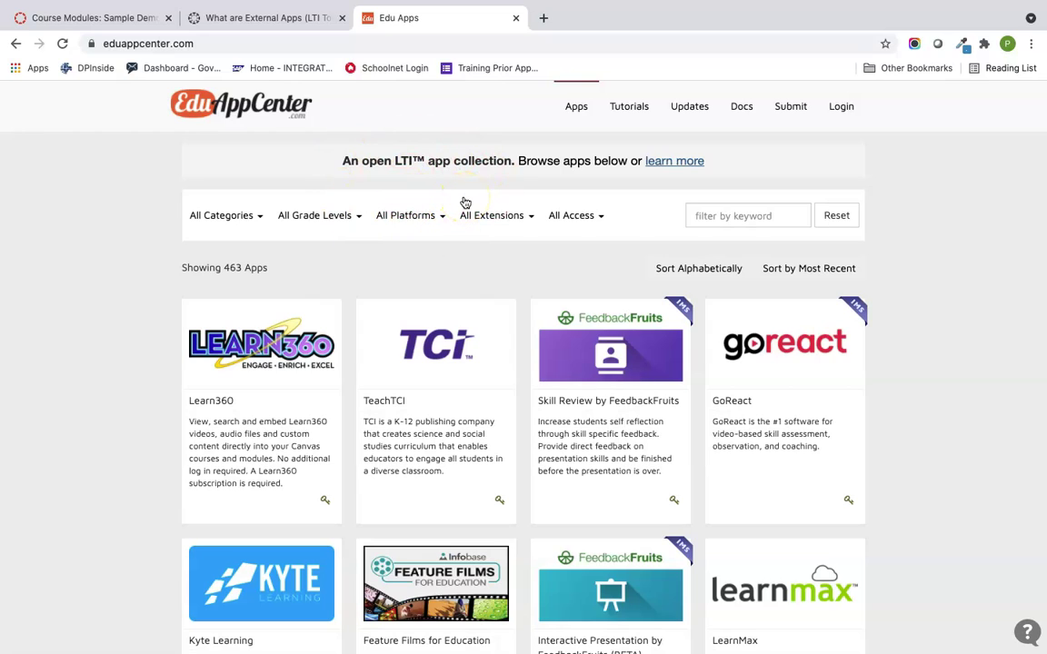
click(438, 219)
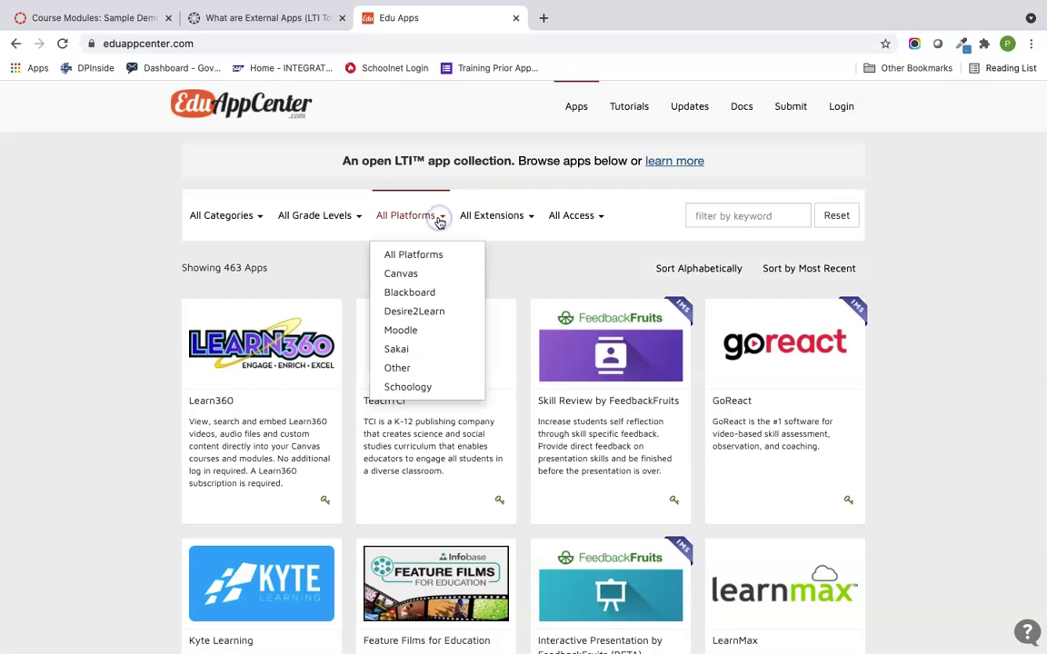
click(415, 275)
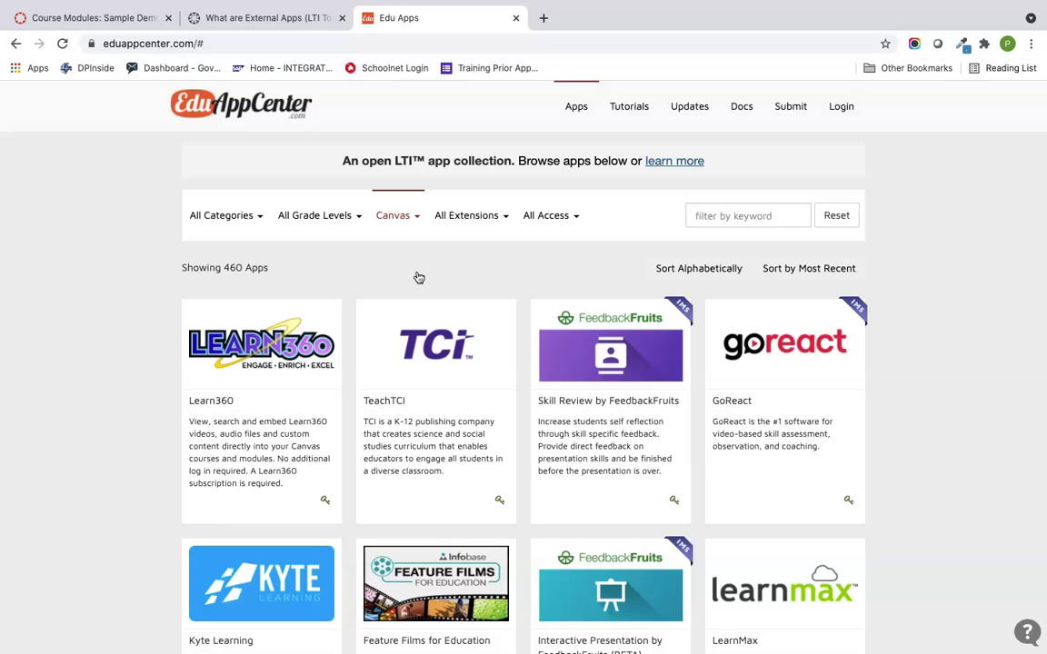
click(338, 218)
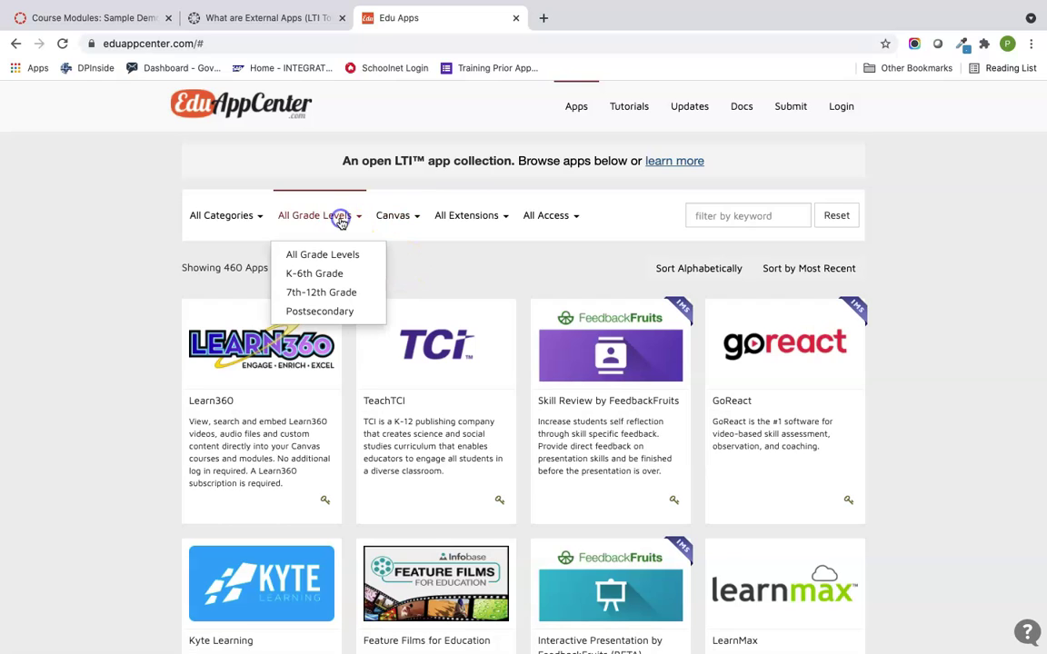
click(333, 273)
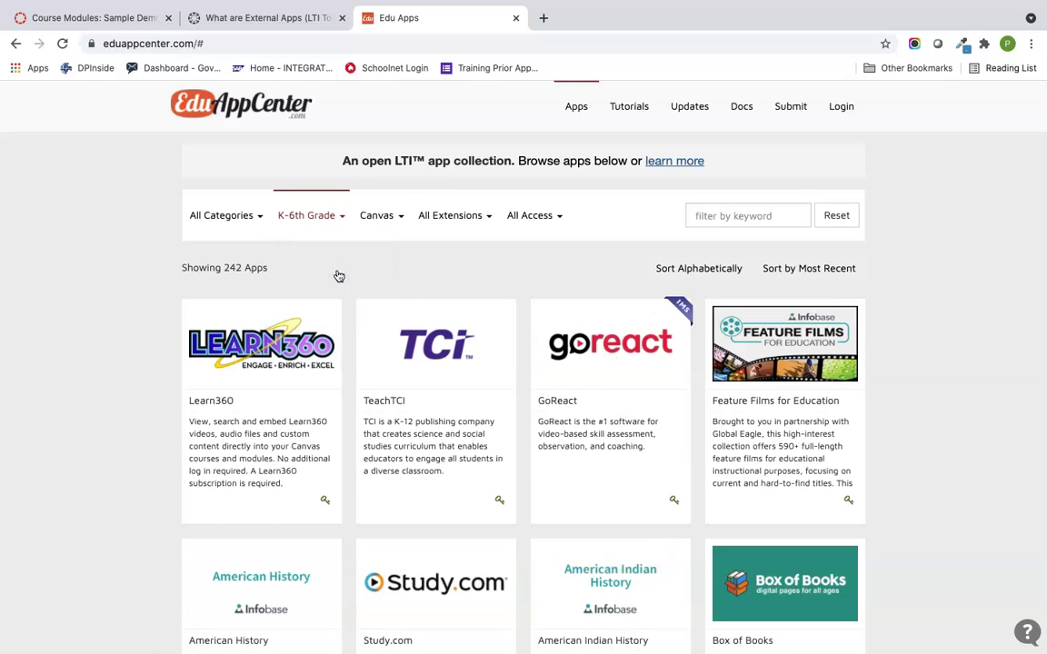
click(243, 223)
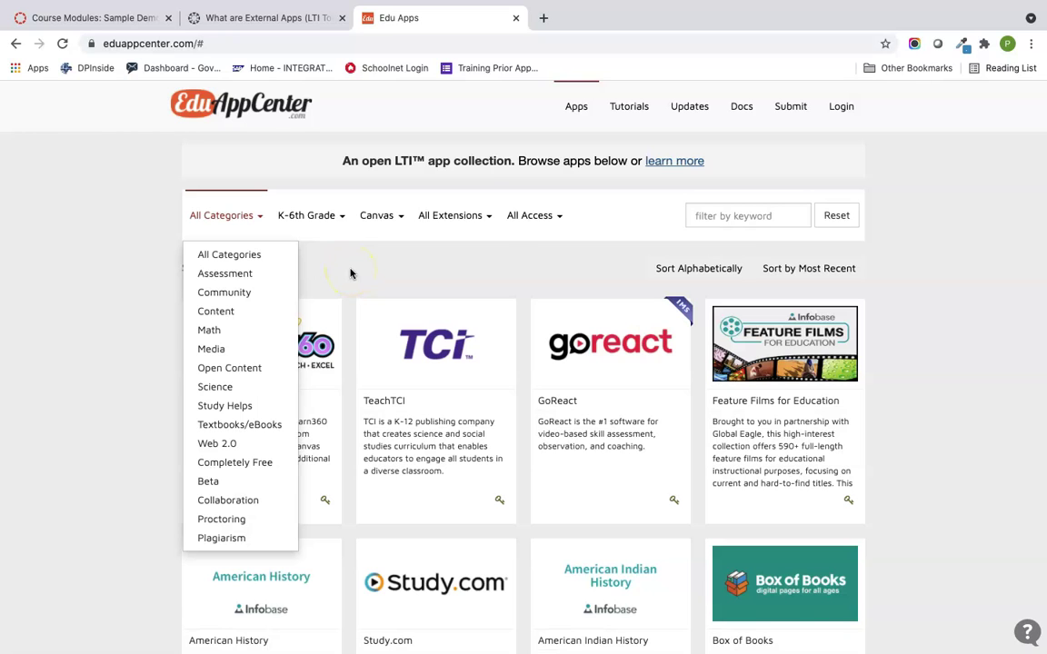
Pick Math from All Categories, cutting the Canvas K-6th Grade list to 60 apps.
click(275, 330)
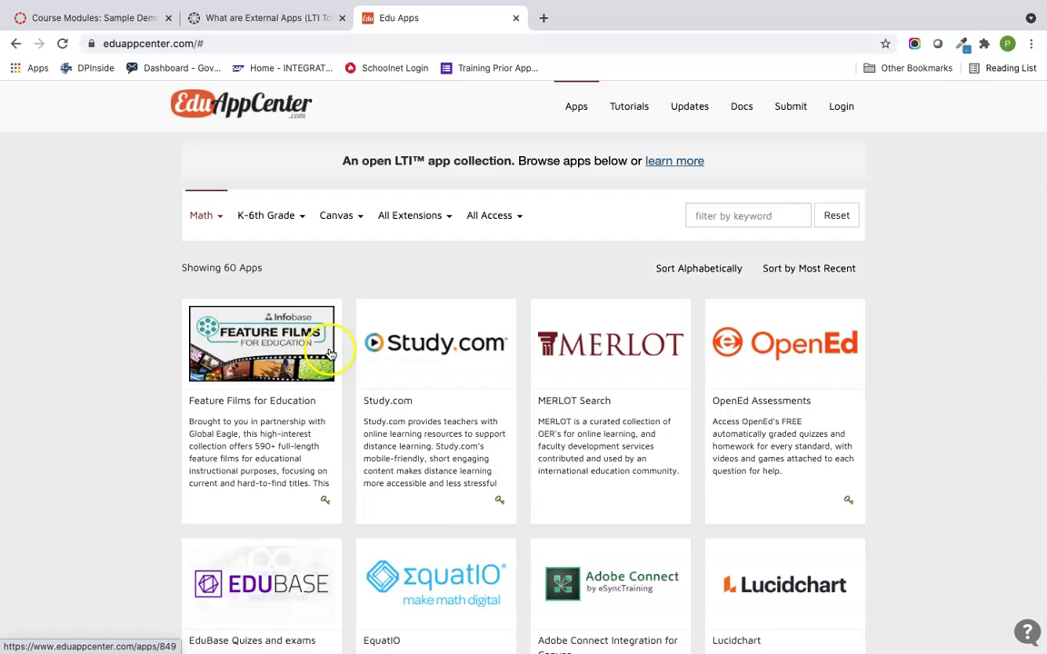
Browse the 60 Math apps and open the CK-12 app's listing.
scroll(327, 347, down, 5)
scroll(346, 380, down, 4)
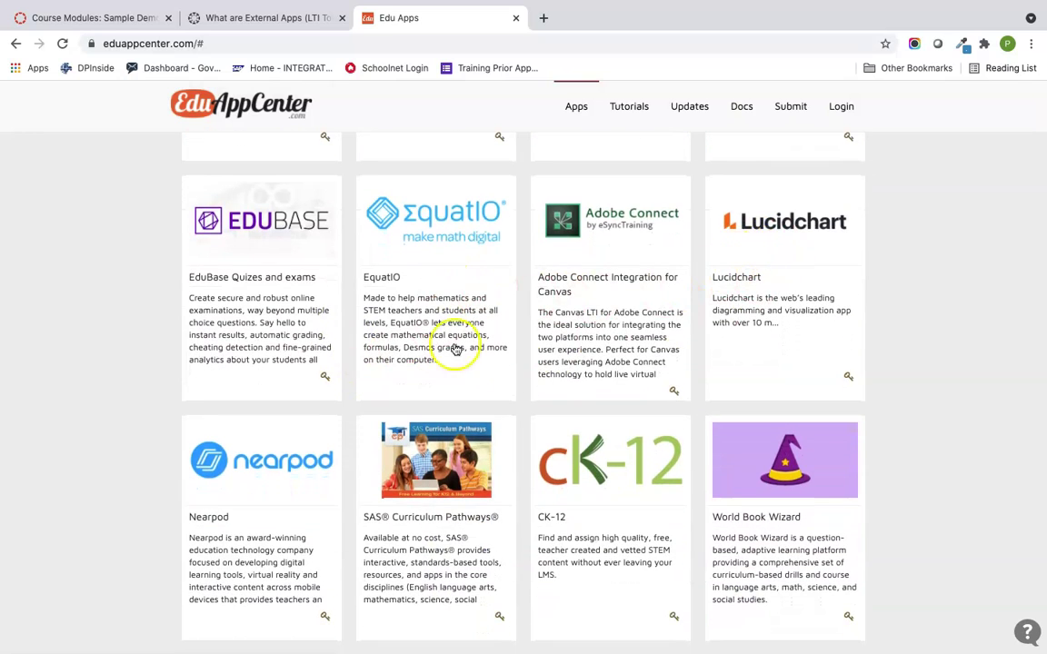
scroll(474, 327, down, 5)
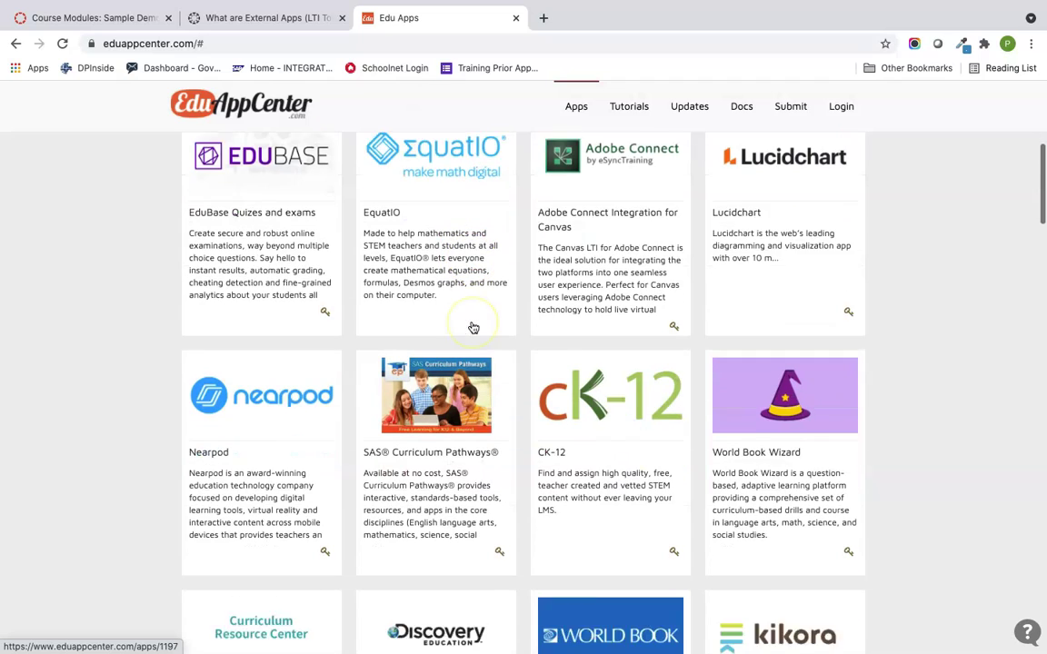
scroll(473, 327, down, 8)
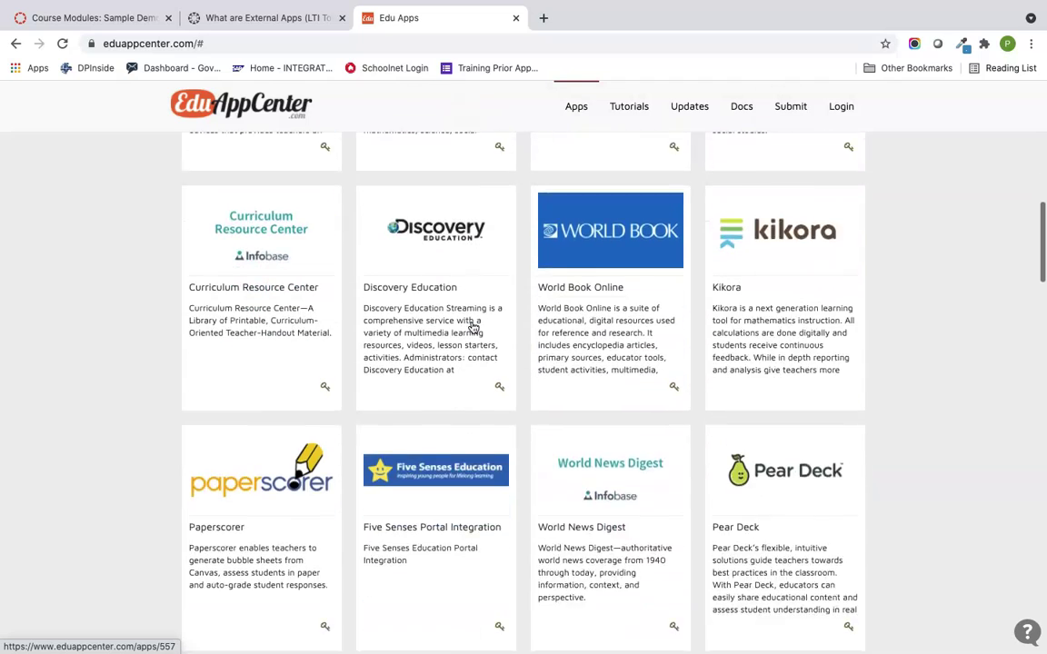
scroll(483, 455, down, 2)
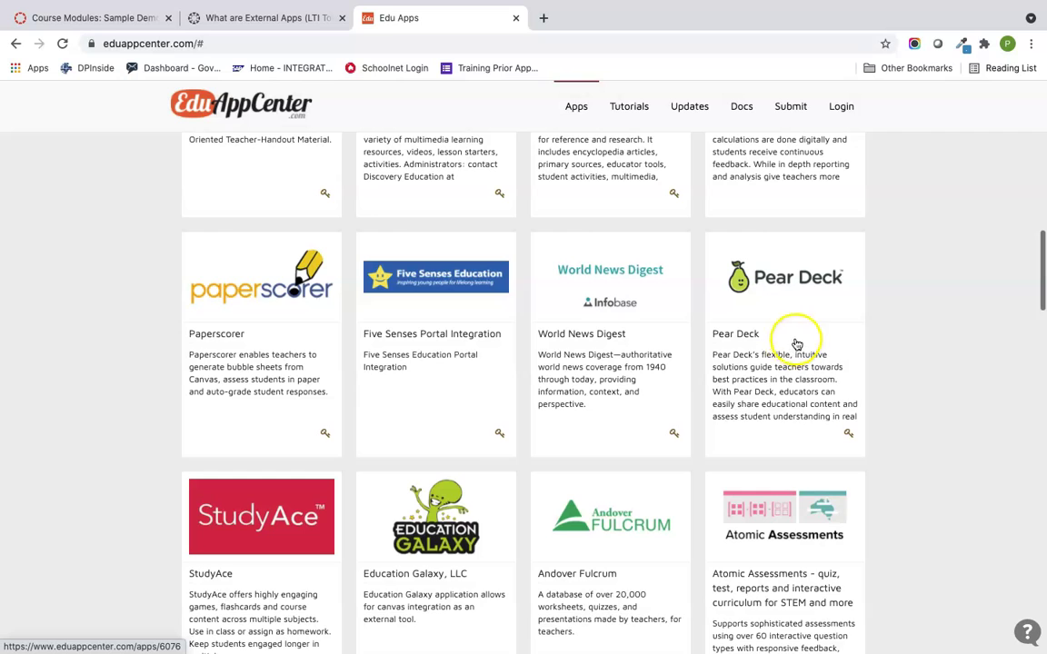
scroll(445, 434, down, 5)
scroll(454, 437, down, 3)
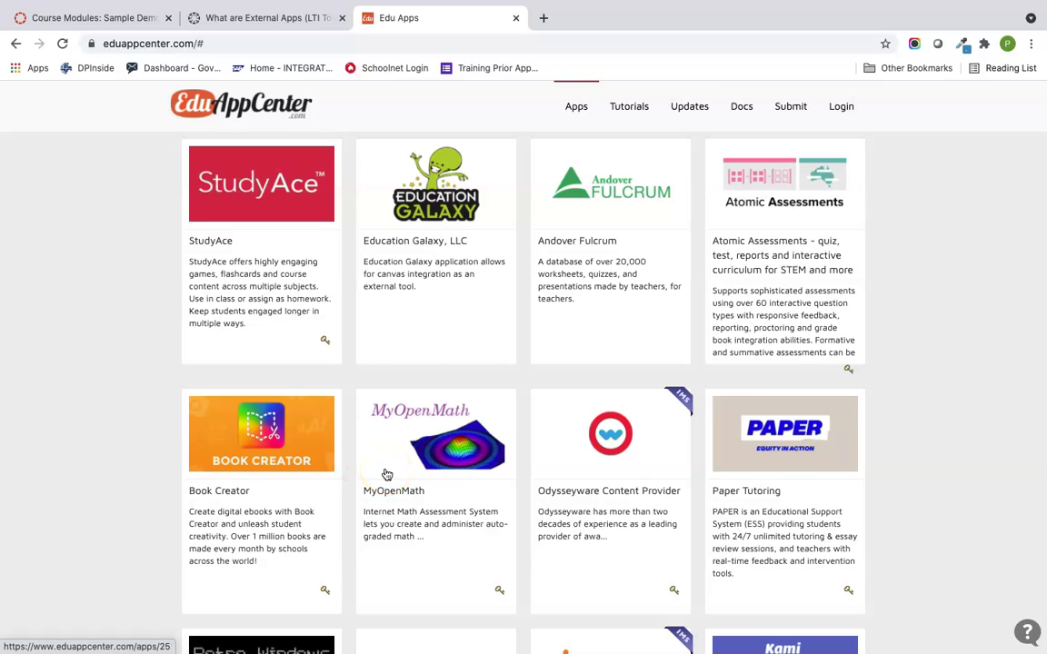
scroll(387, 475, down, 6)
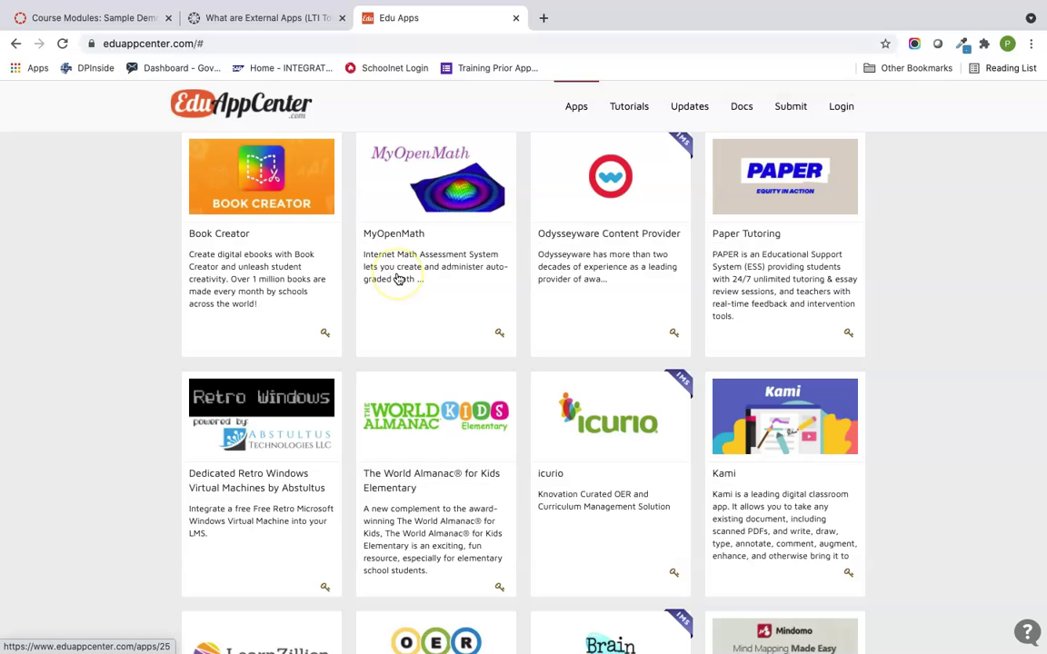
scroll(416, 397, down, 7)
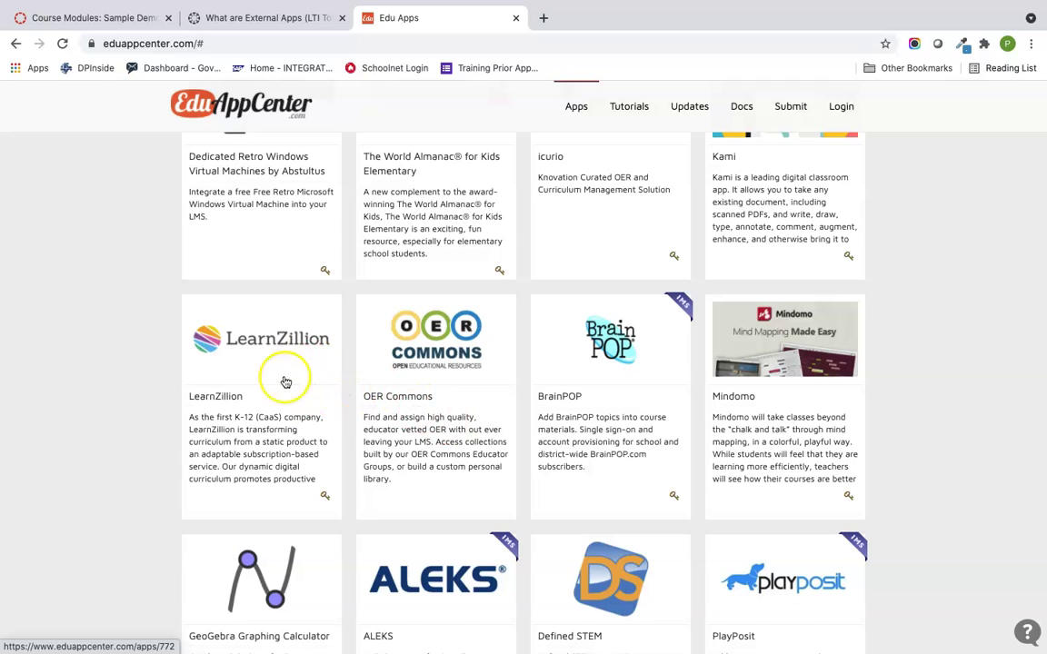
scroll(386, 388, down, 2)
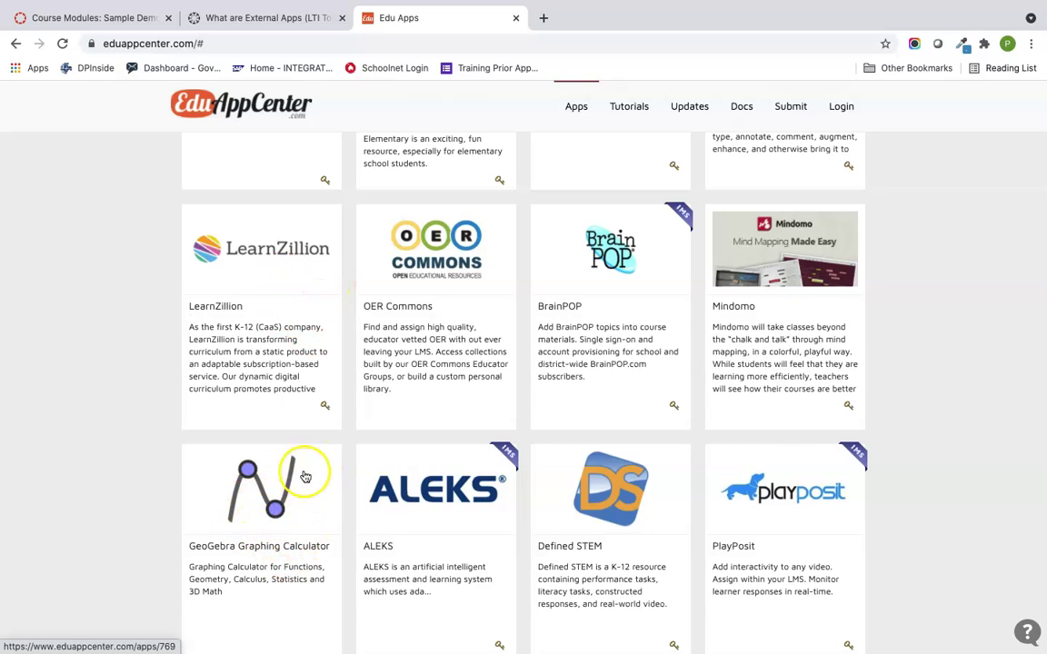
scroll(432, 350, up, 10)
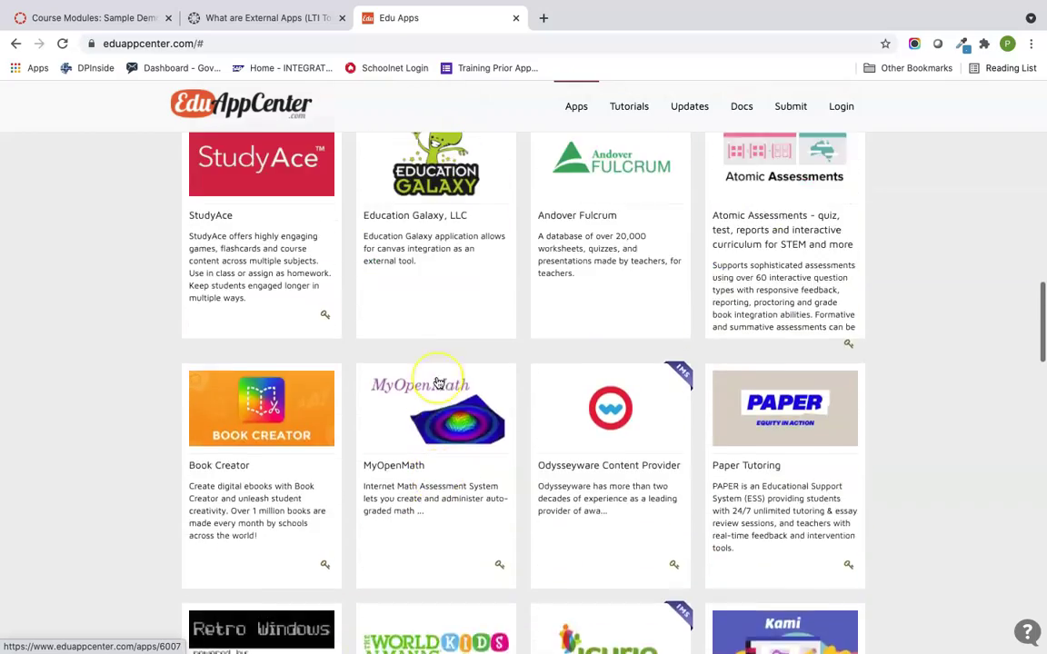
scroll(437, 384, up, 5)
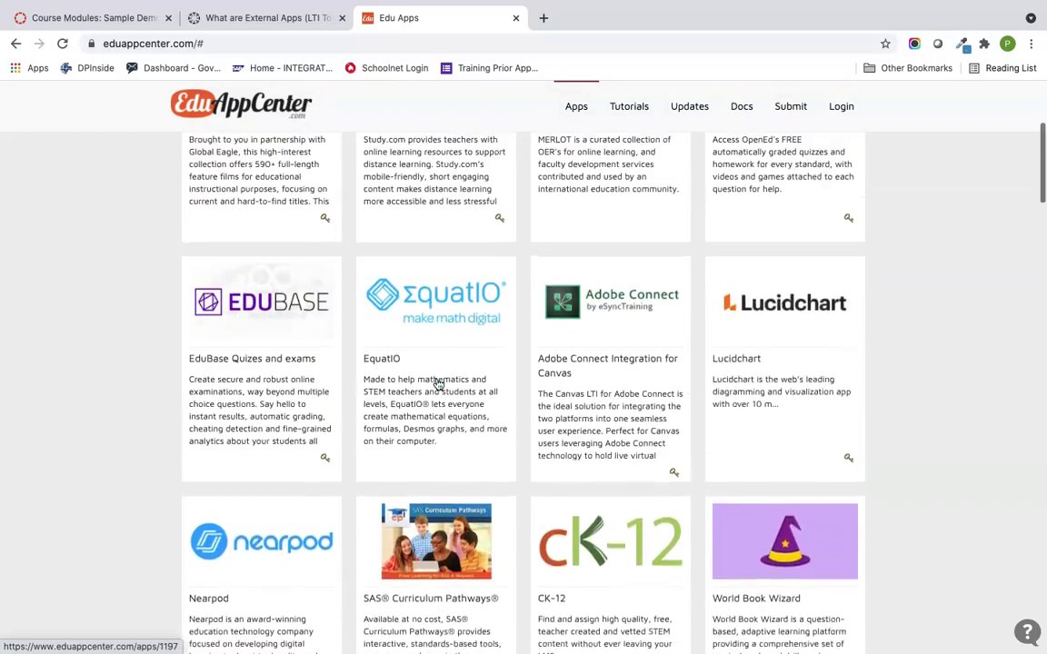
scroll(437, 384, down, 4)
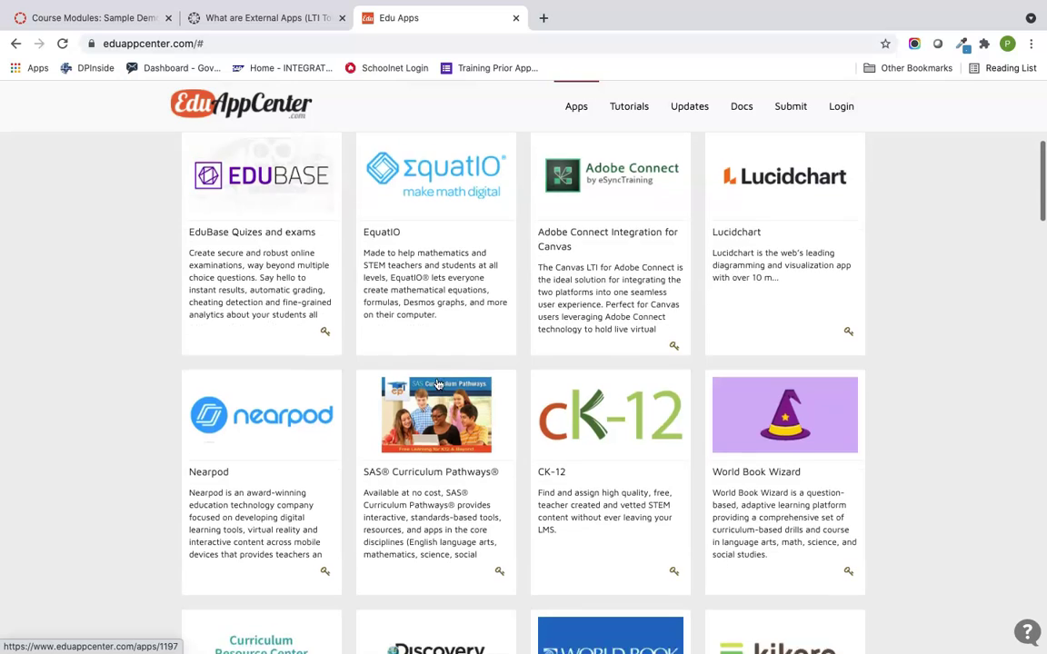
click(630, 313)
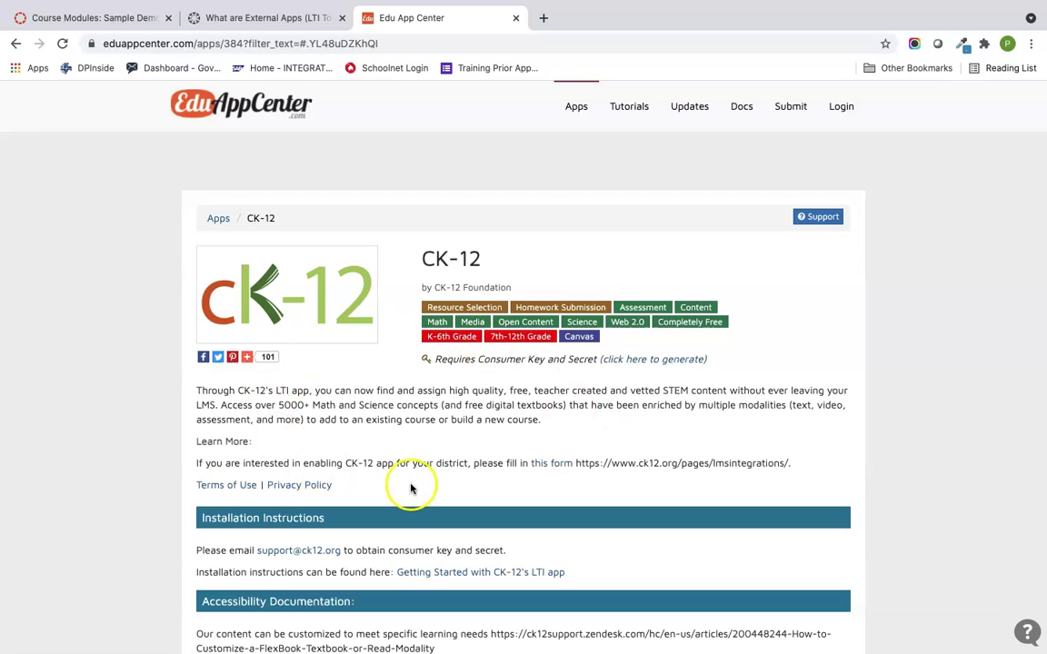
Read CK-12's installation instructions and 'Getting Started' help page, then close the Help Center tab.
scroll(409, 327, down, 3)
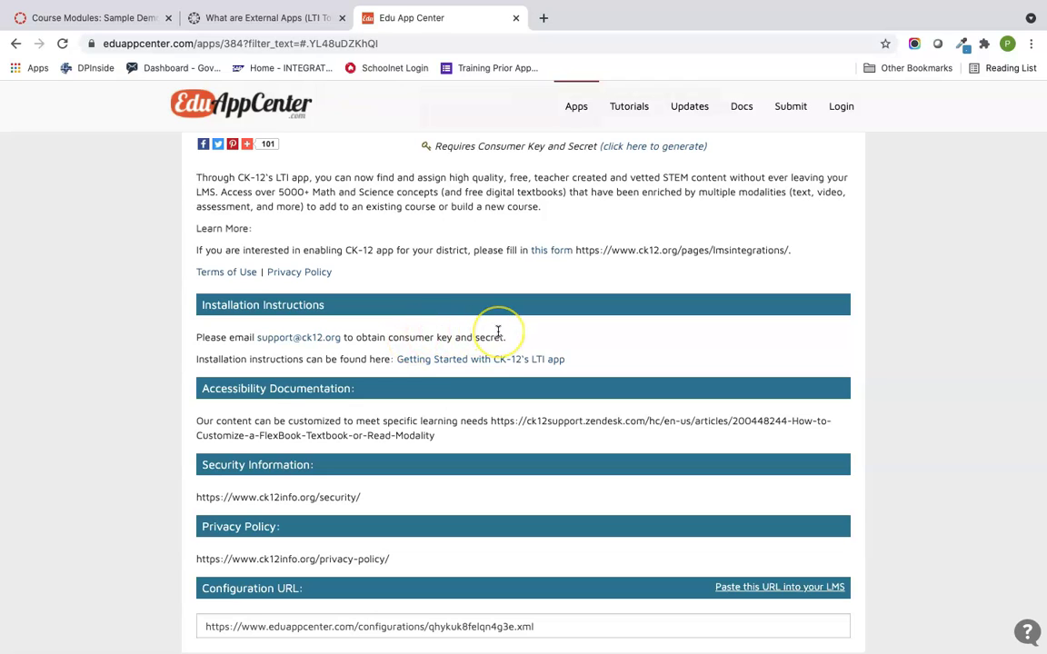
click(448, 364)
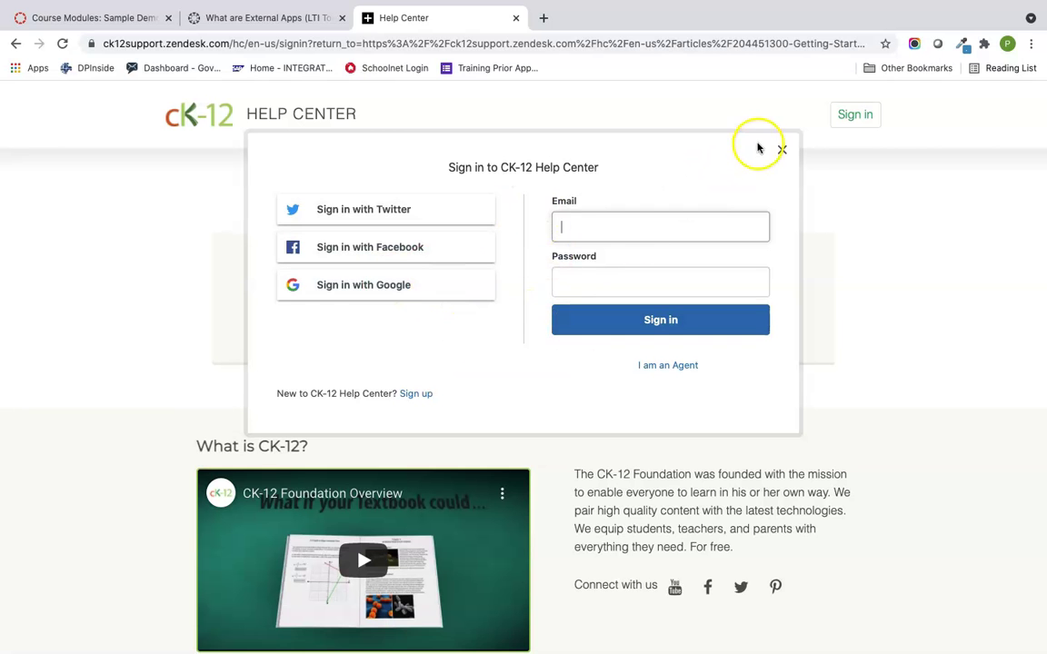
click(782, 150)
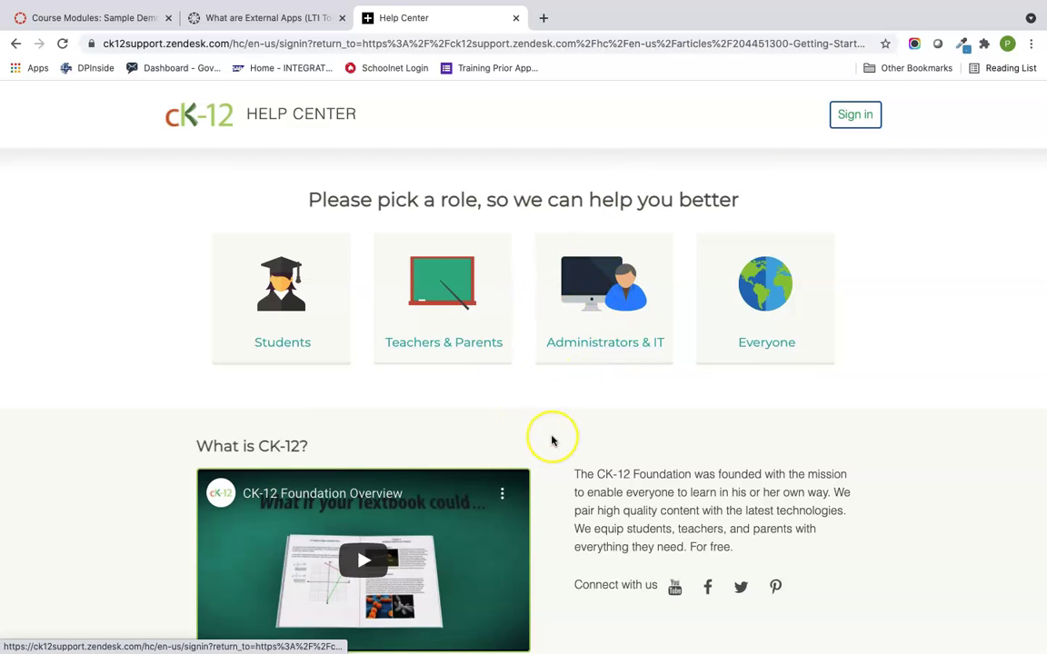
scroll(553, 438, down, 3)
scroll(551, 441, up, 3)
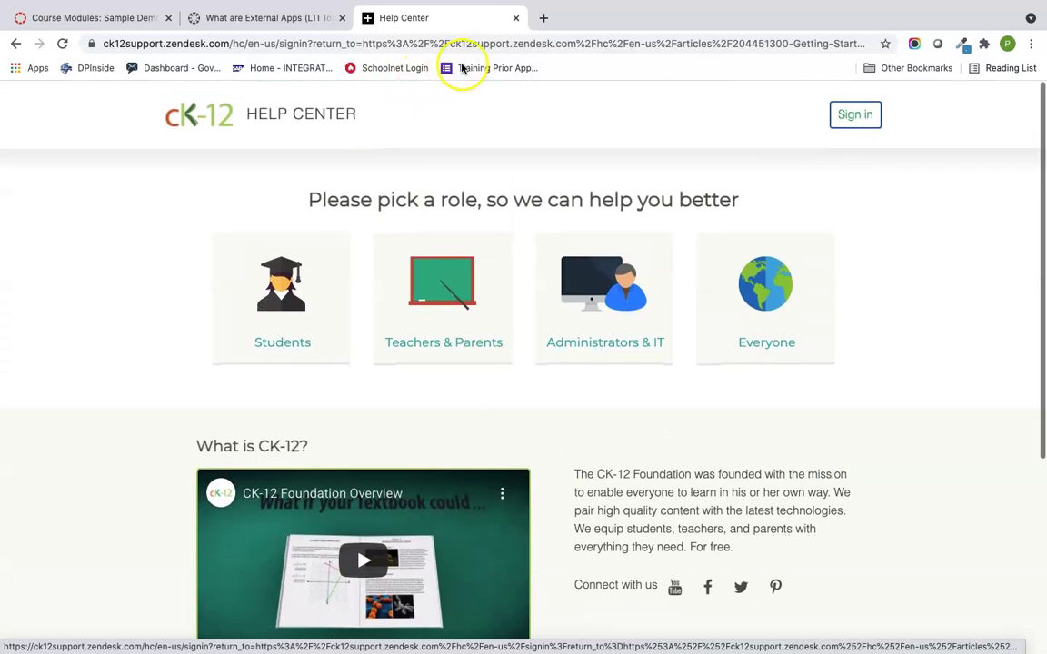
click(516, 17)
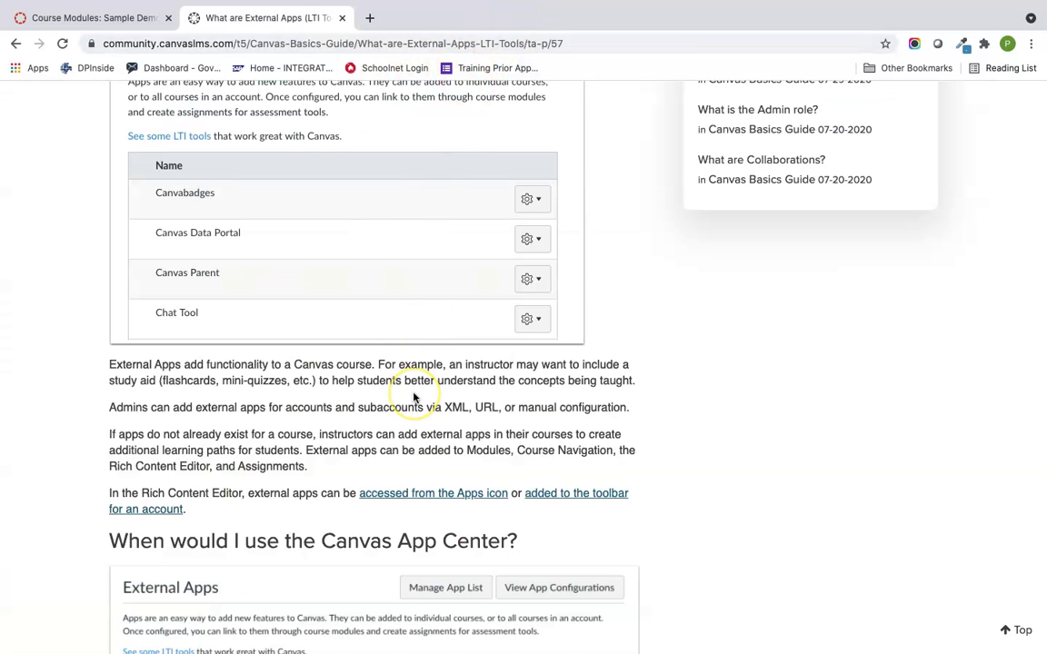
Go back to the course Modules page and publish the Unit 2: Poetry module.
scroll(413, 397, up, 5)
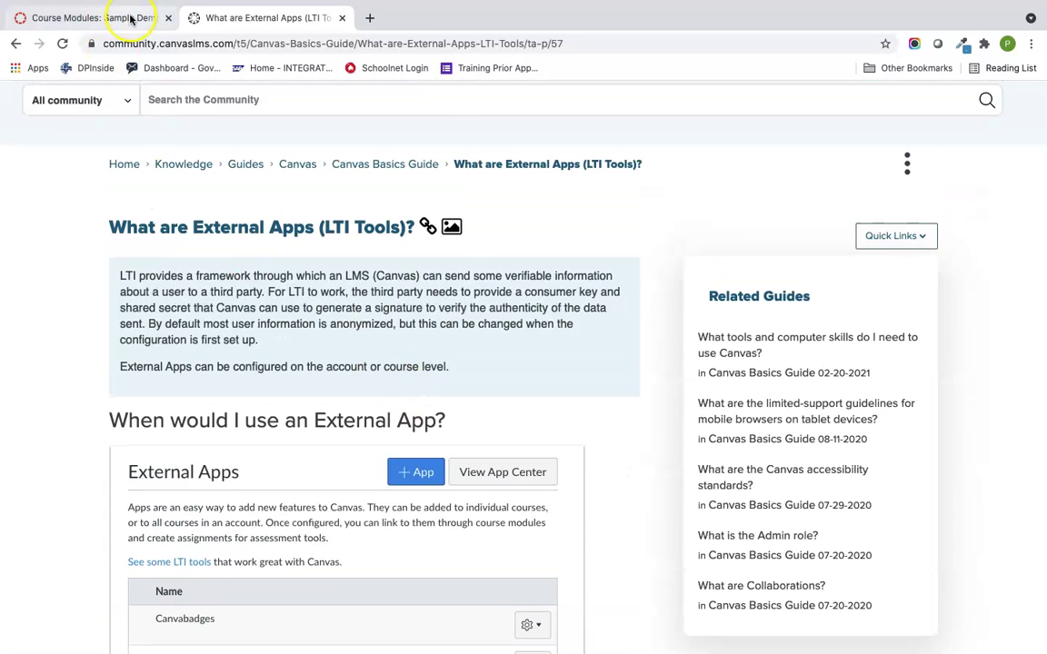
click(131, 18)
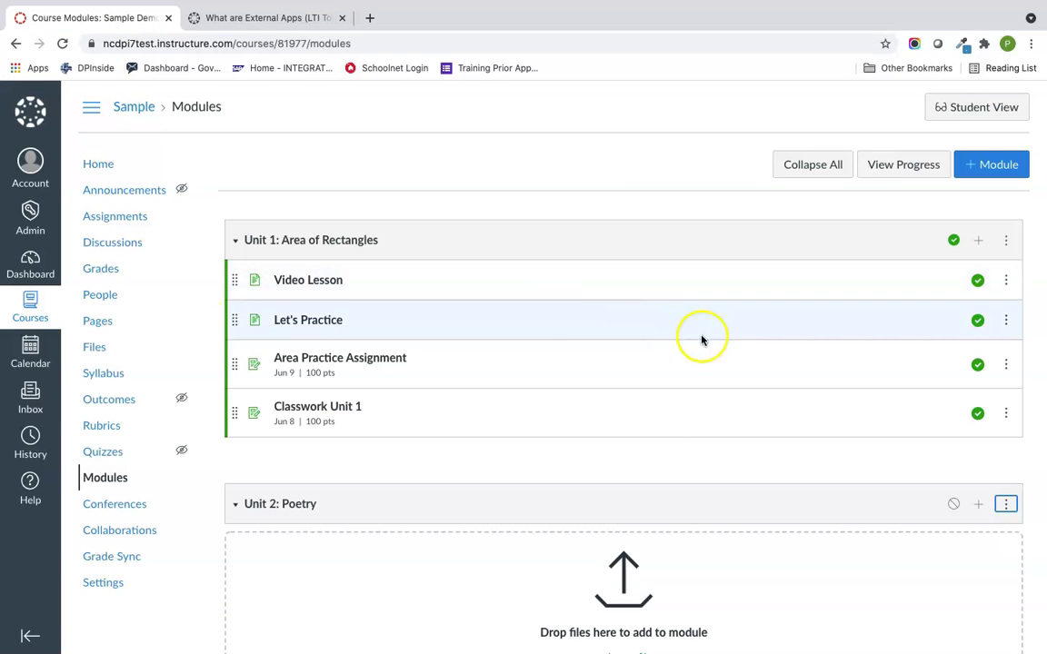
scroll(688, 534, down, 3)
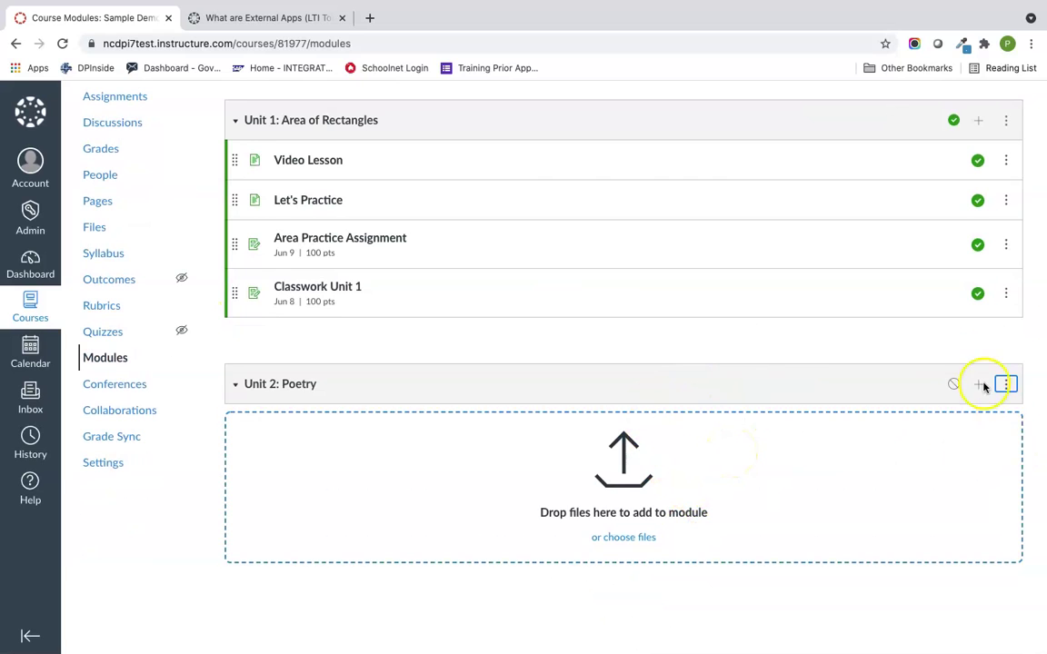
click(953, 384)
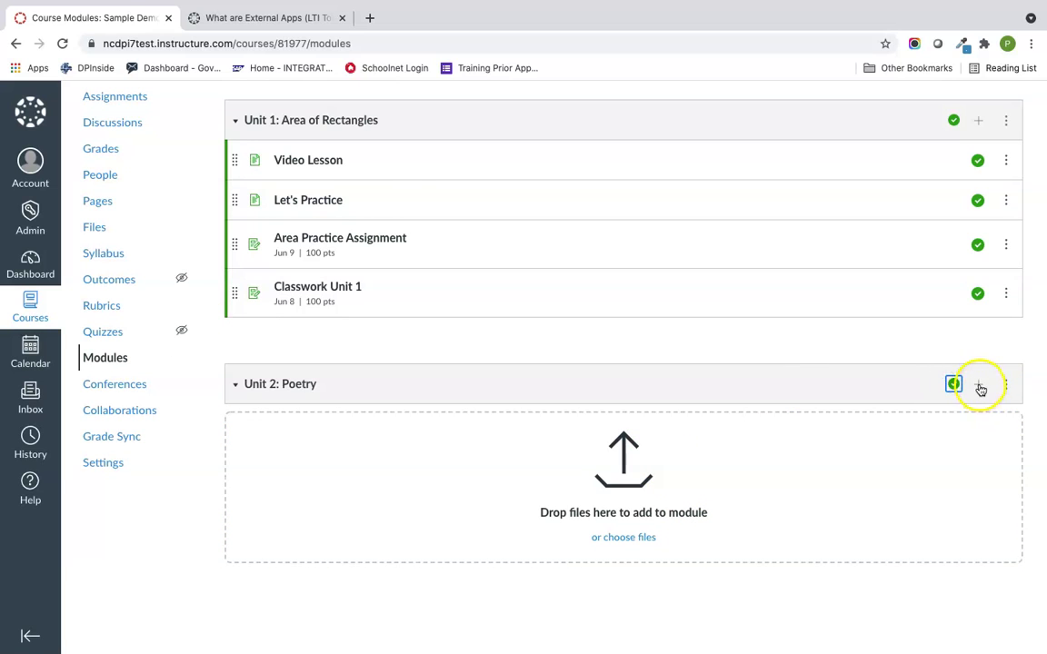
Add a new page named 'Figurative Language' to Unit 2: Poetry and open it.
click(979, 385)
click(349, 248)
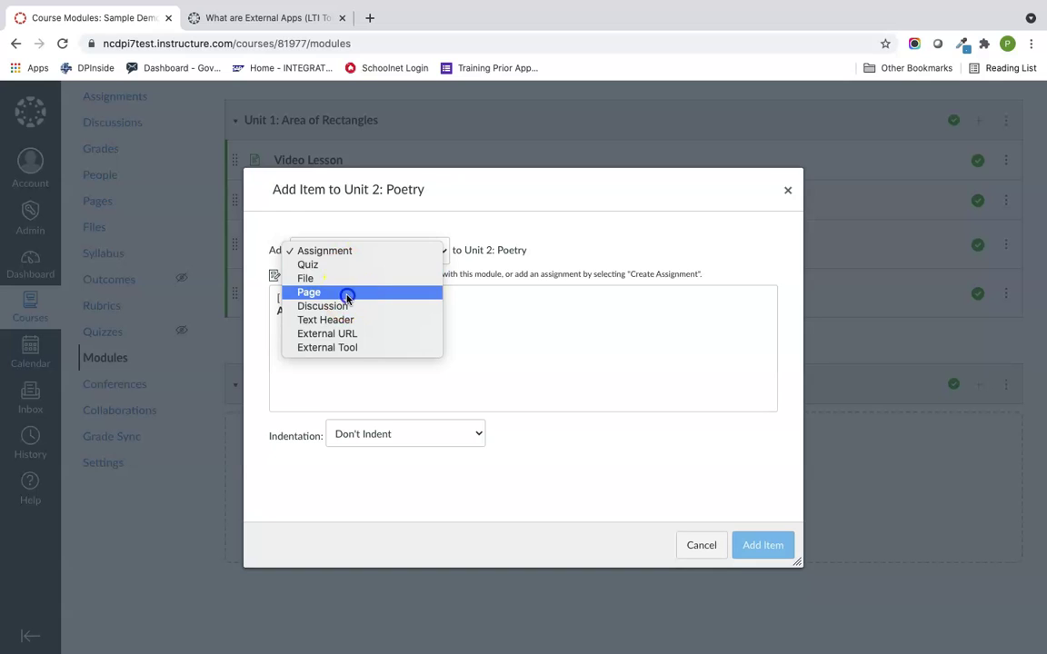
click(346, 292)
click(323, 299)
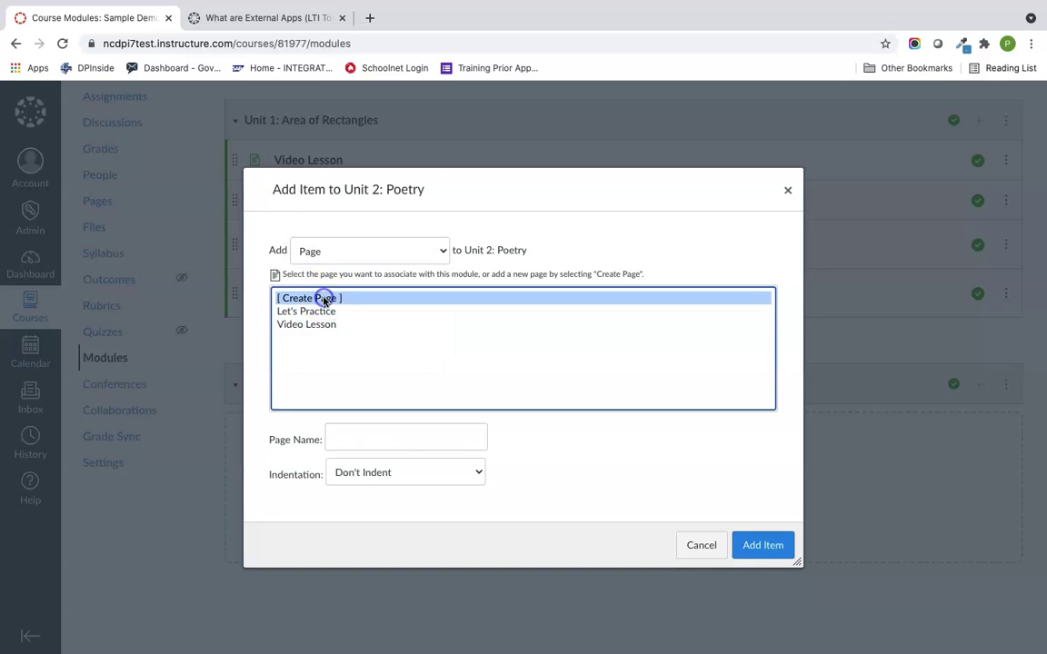
click(377, 436)
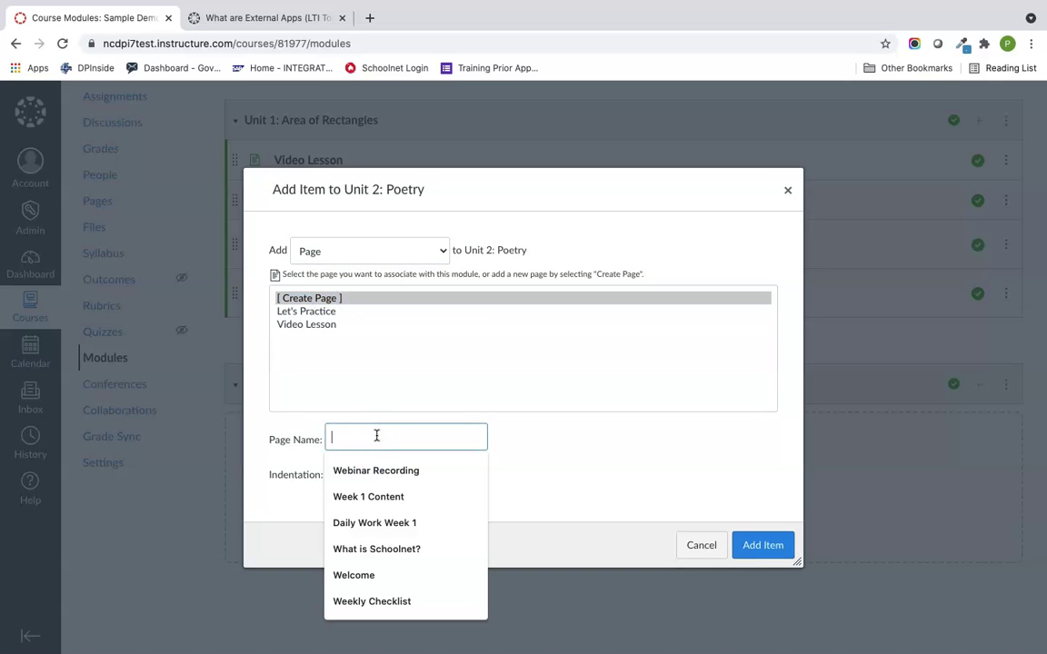
text(Figurative Language)
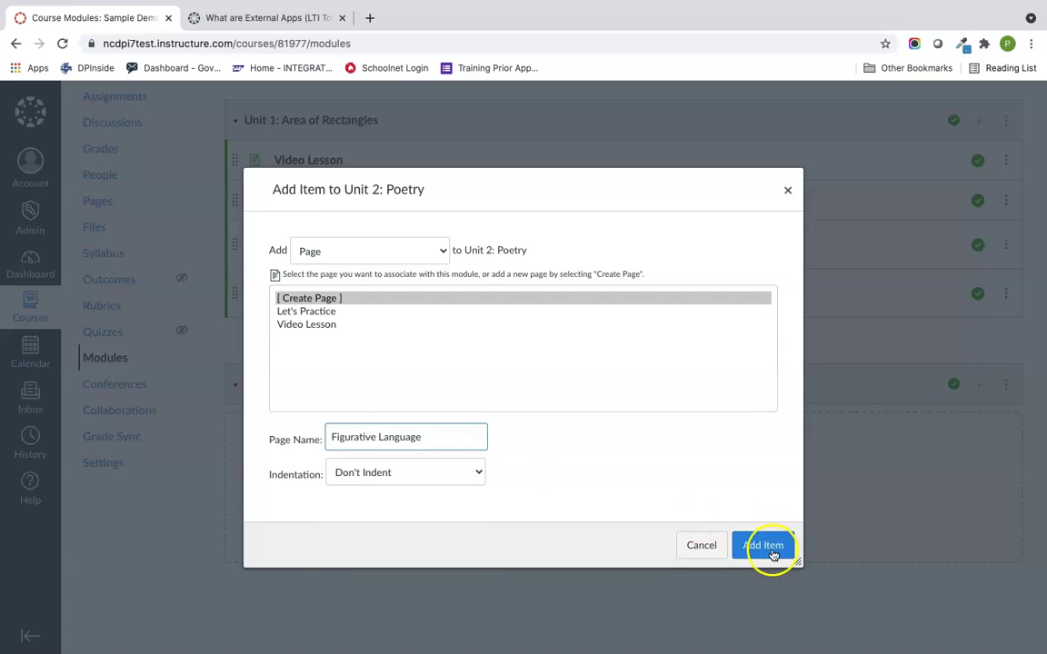
click(768, 549)
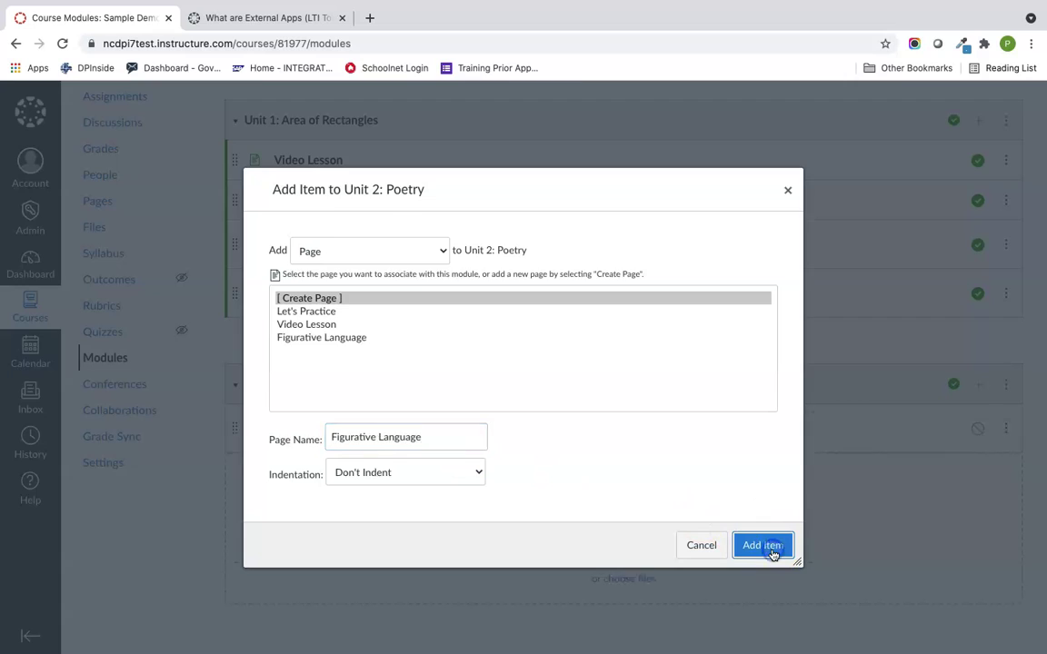
click(354, 426)
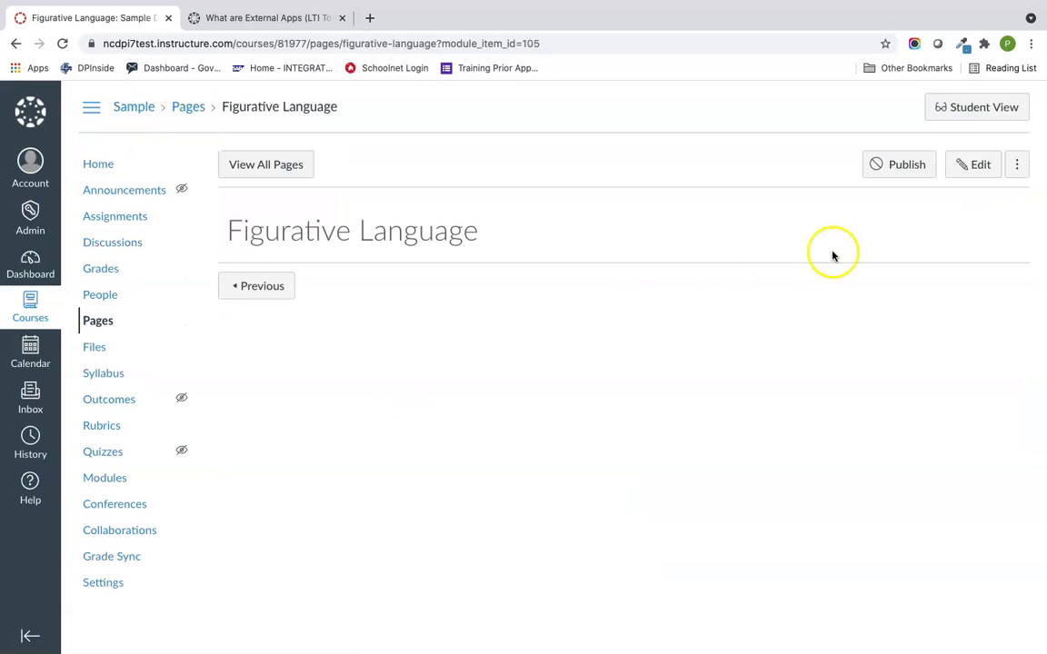
Edit the Figurative Language page and bring up the All Apps list from the editor's Apps menu.
click(959, 168)
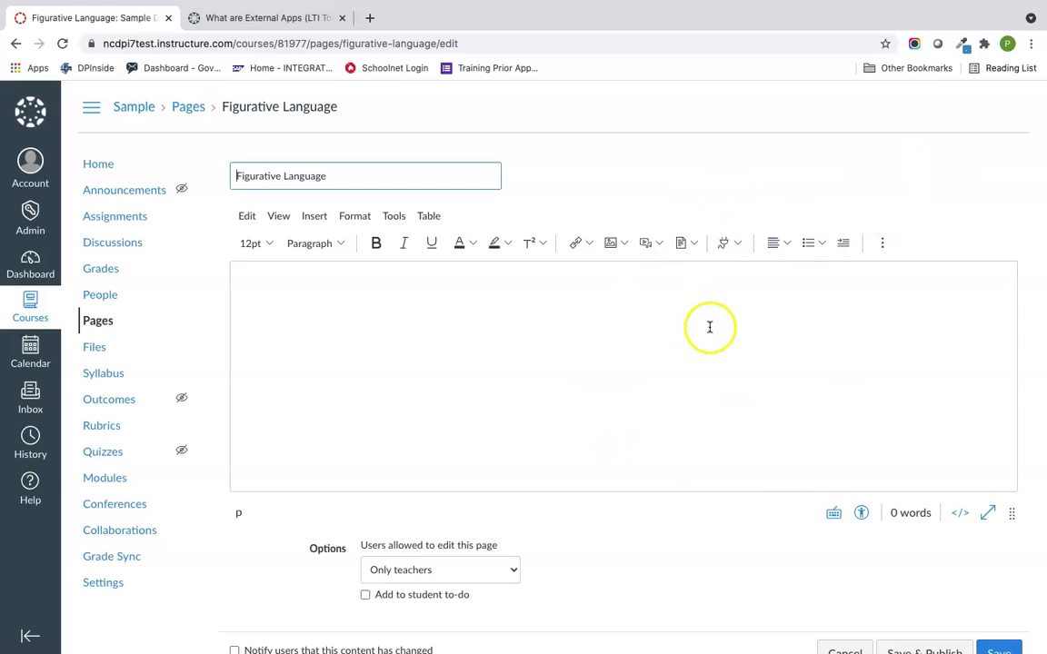
click(659, 302)
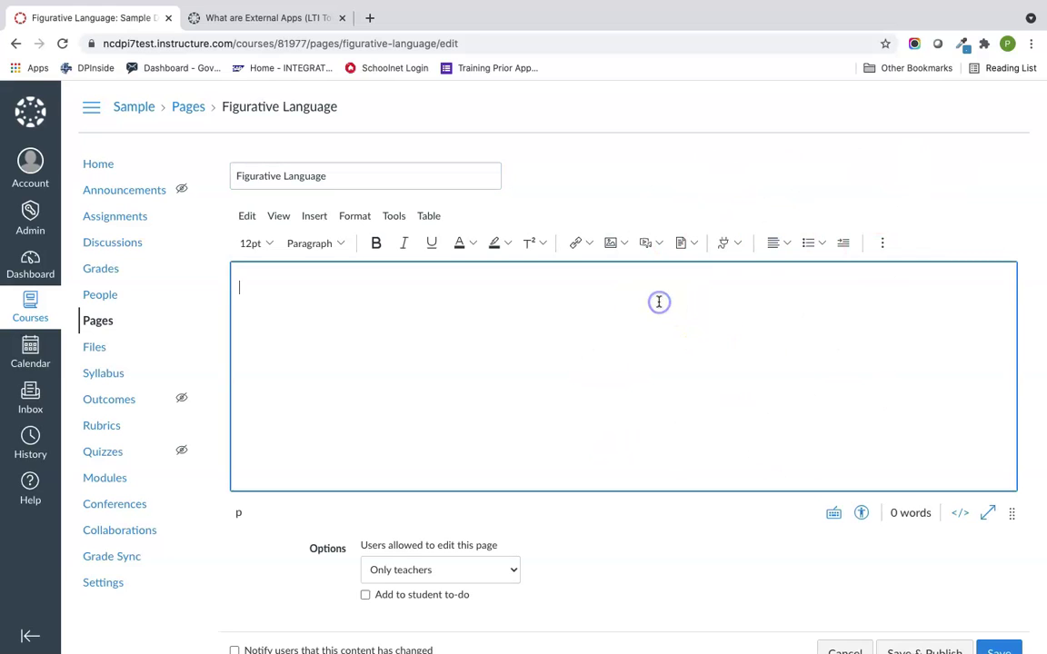
click(736, 244)
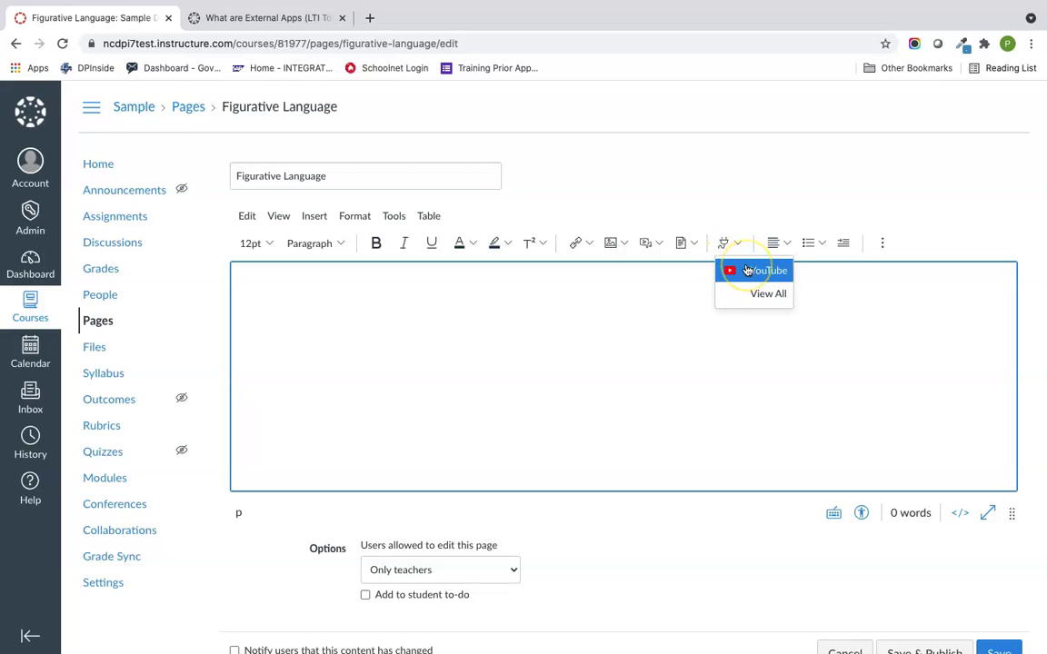
click(762, 300)
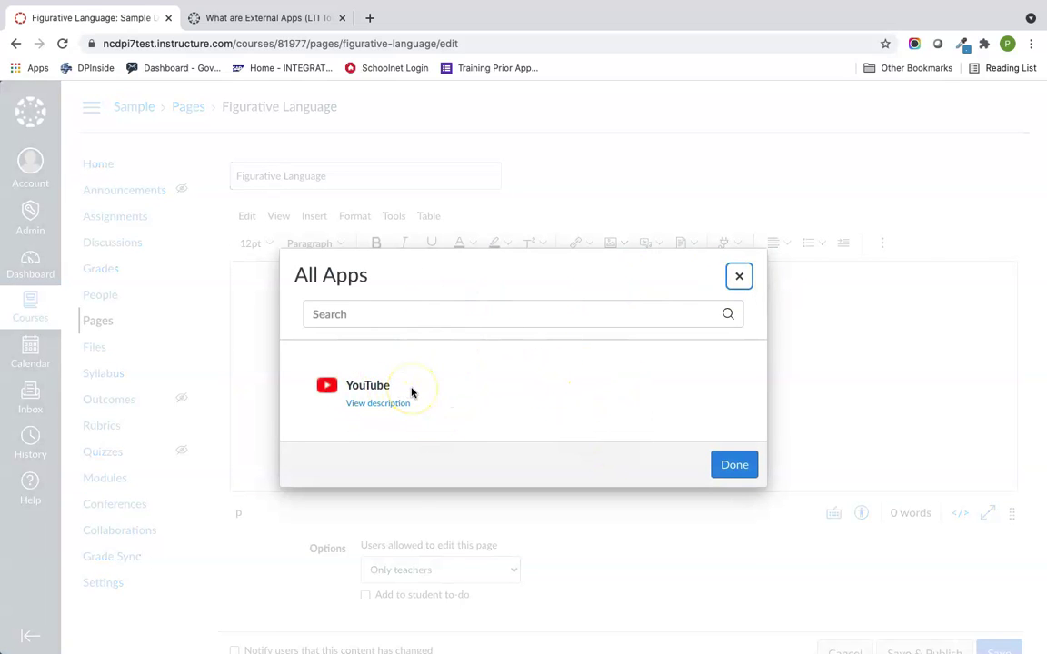
Search YouTube from All Apps for 'figurative language' videos.
click(363, 387)
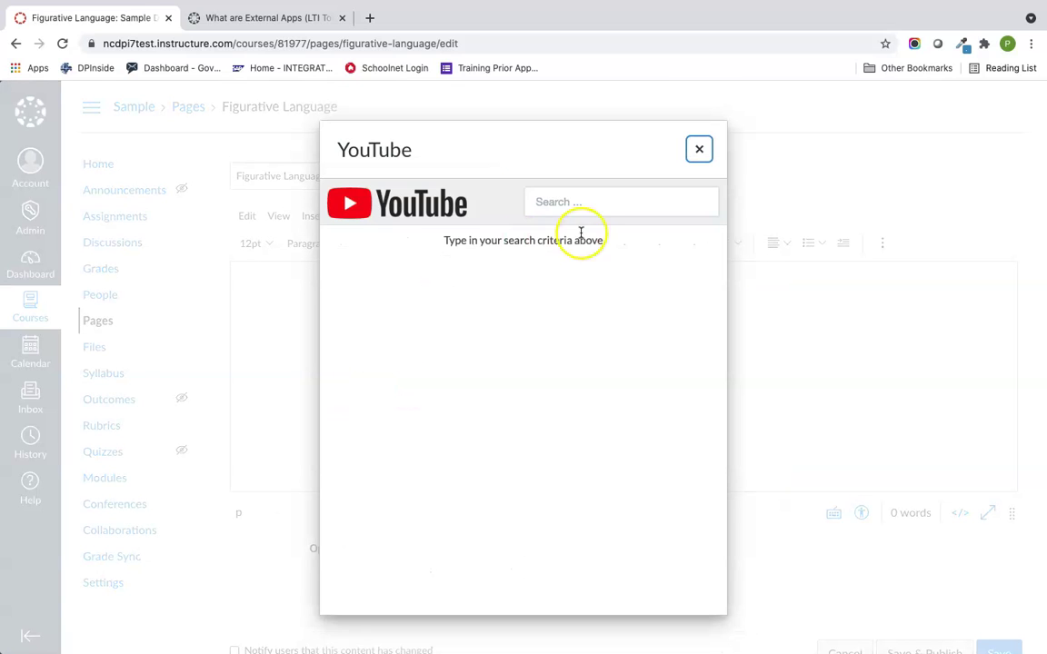
click(578, 205)
text(figu)
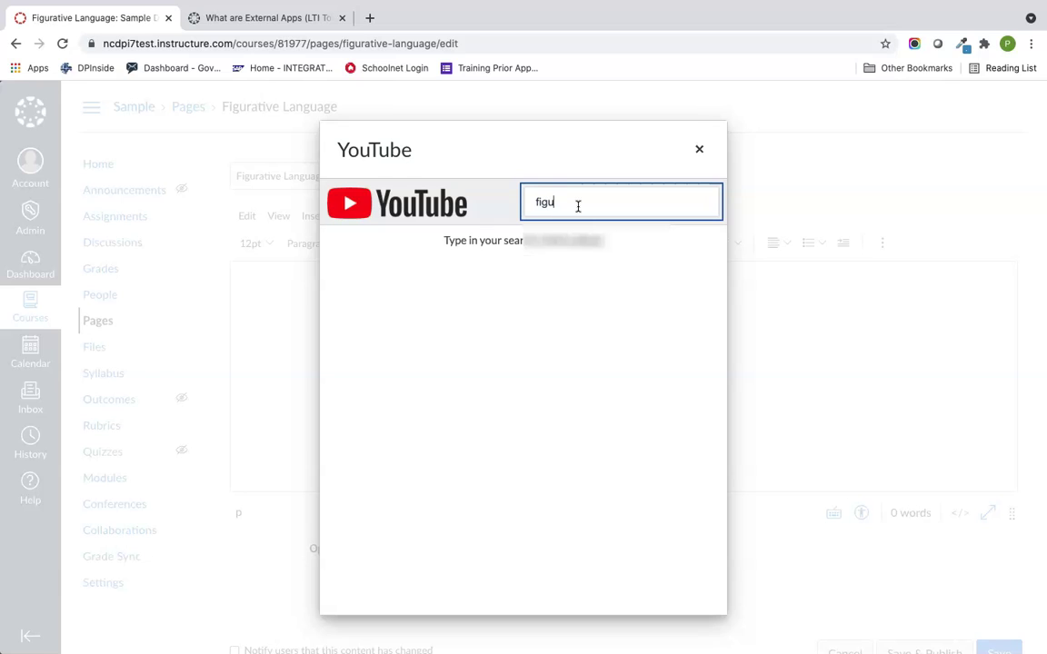
text(e)
key(BackSpace)
text(rative language)
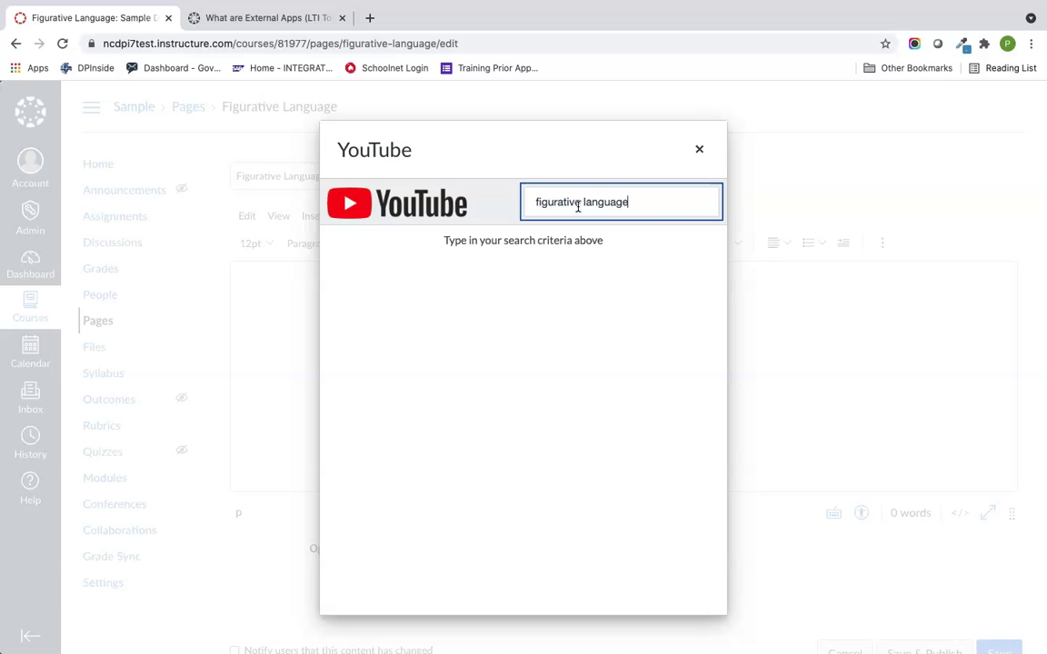
key(Return)
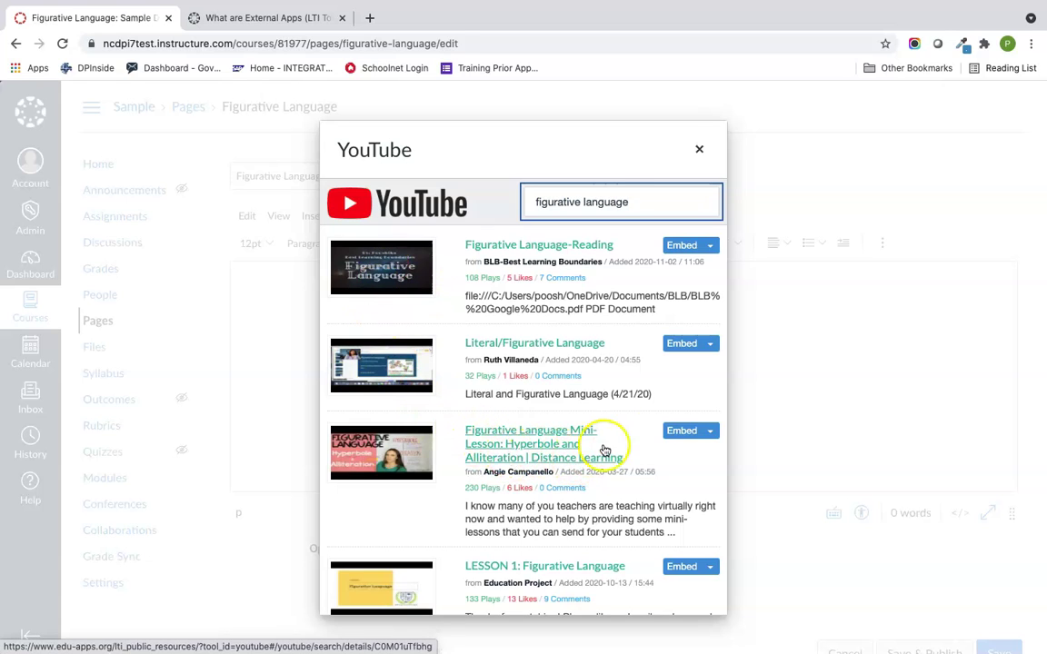
Embed the 'Hyperbole and Alliteration' mini-lesson video in the page body.
click(674, 432)
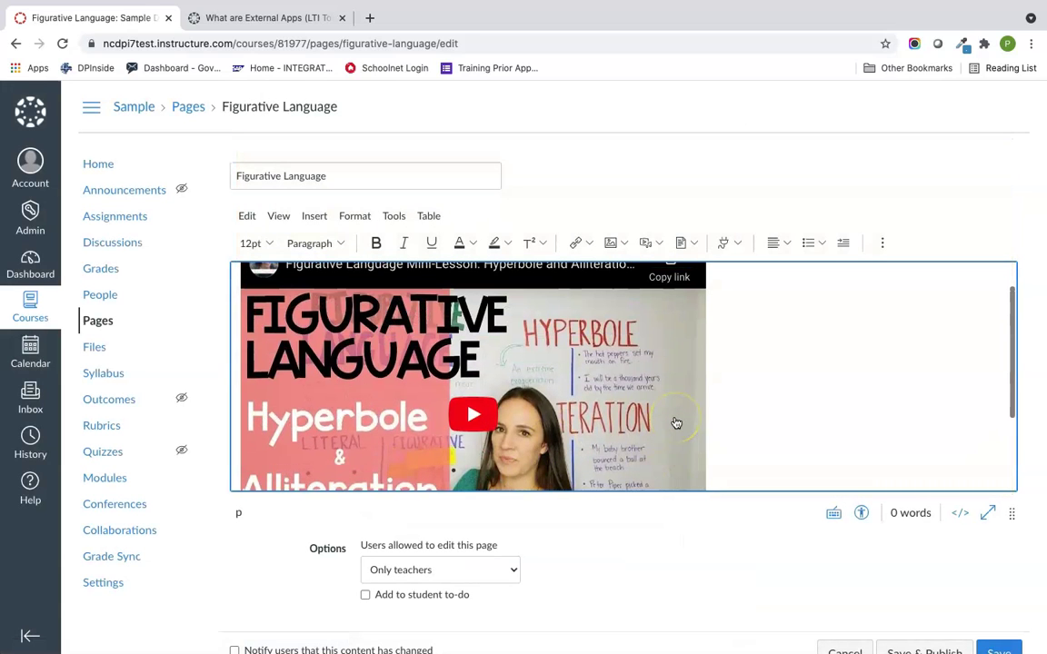
scroll(676, 426, up, 1)
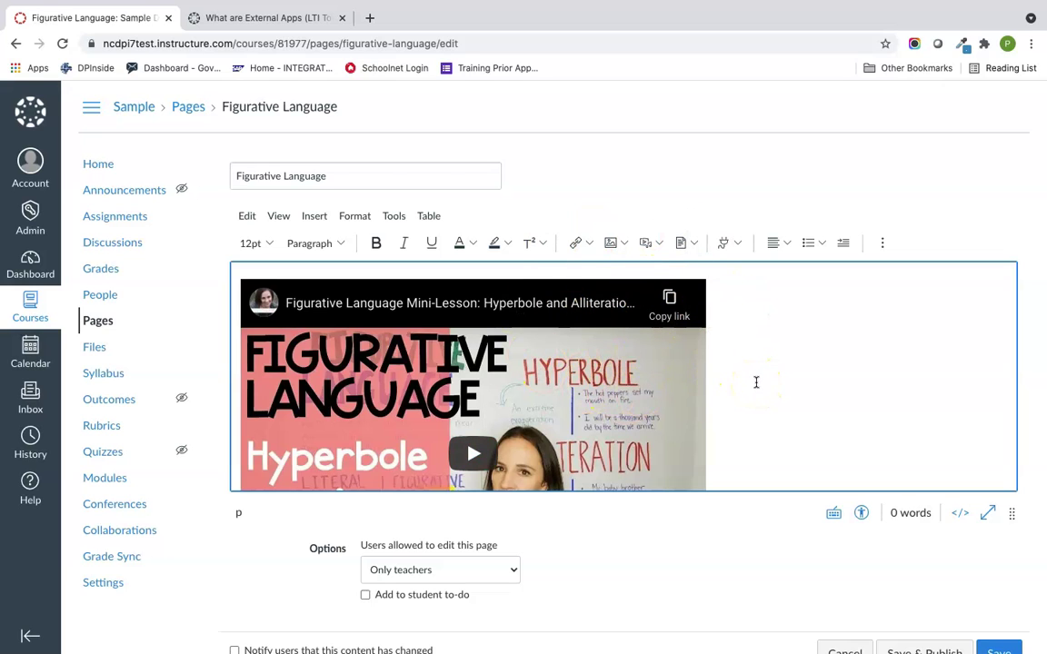
scroll(755, 383, down, 2)
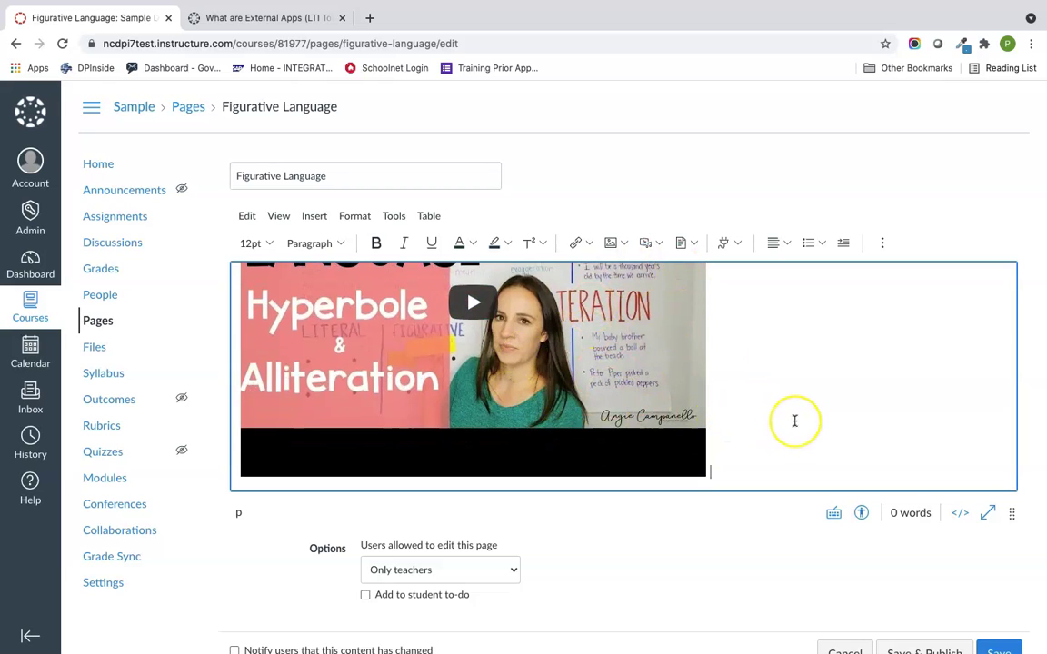
scroll(794, 421, up, 2)
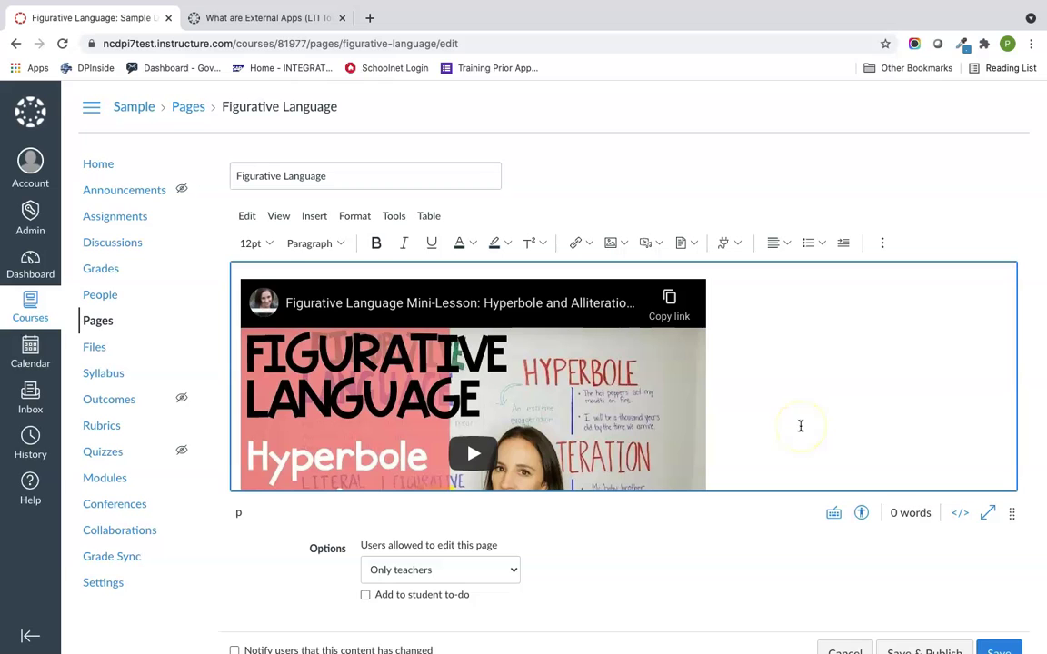
scroll(755, 364, down, 3)
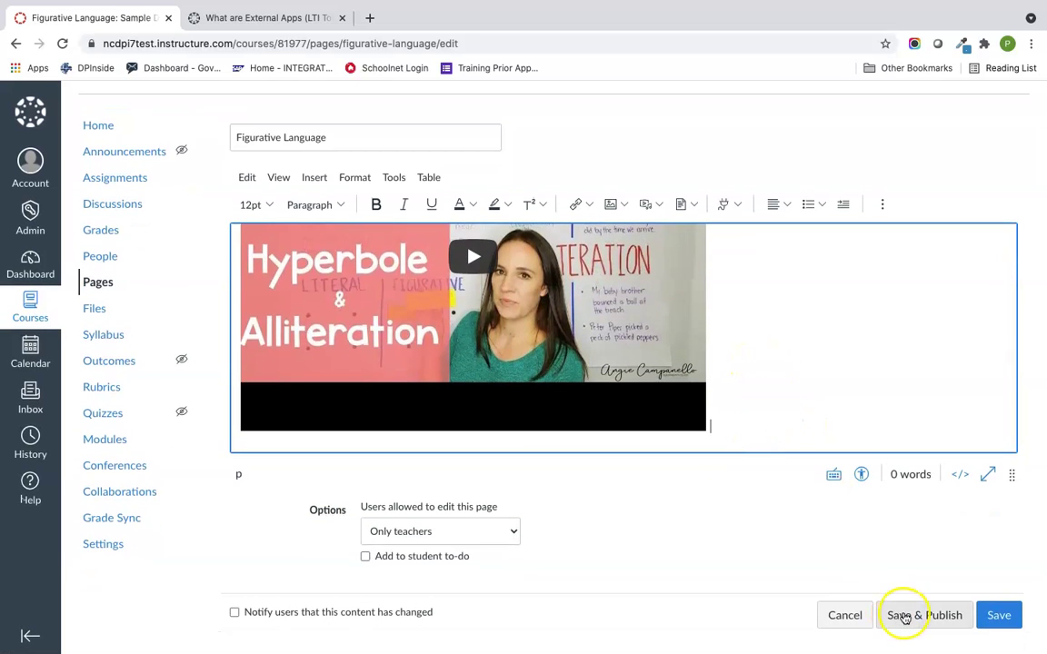
Save and publish the Figurative Language page, then play its video in Student View.
click(904, 617)
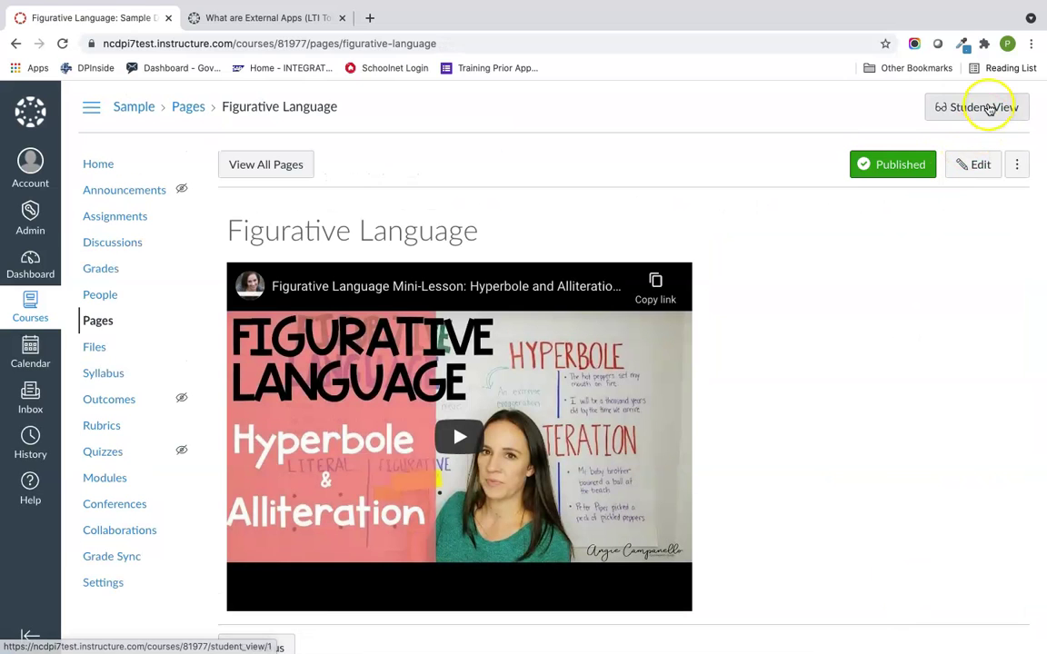
click(989, 109)
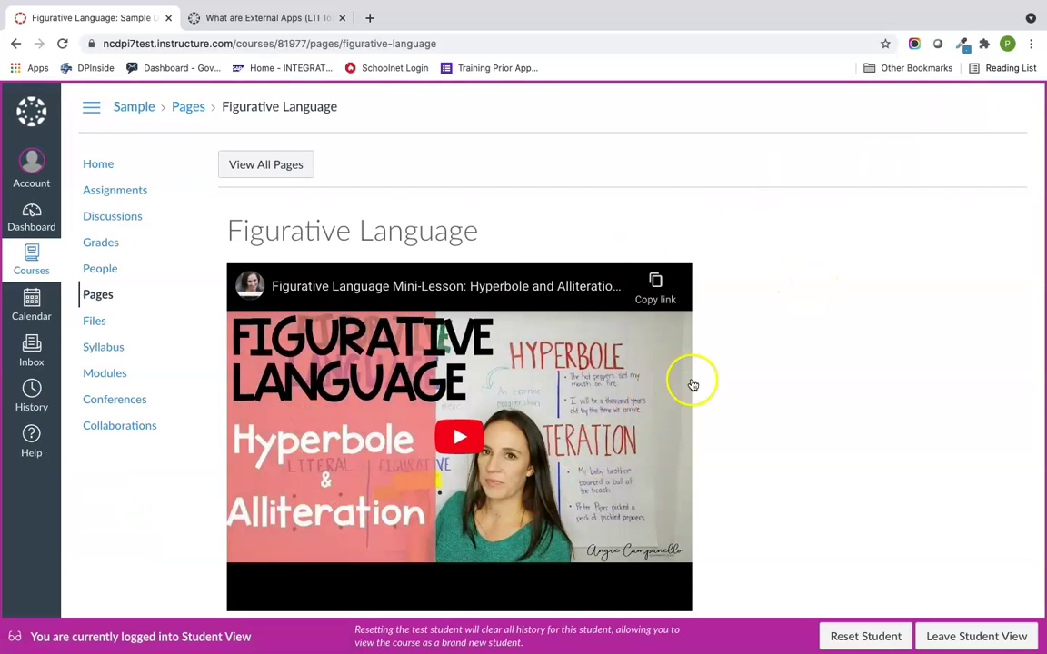
scroll(790, 398, down, 2)
click(459, 345)
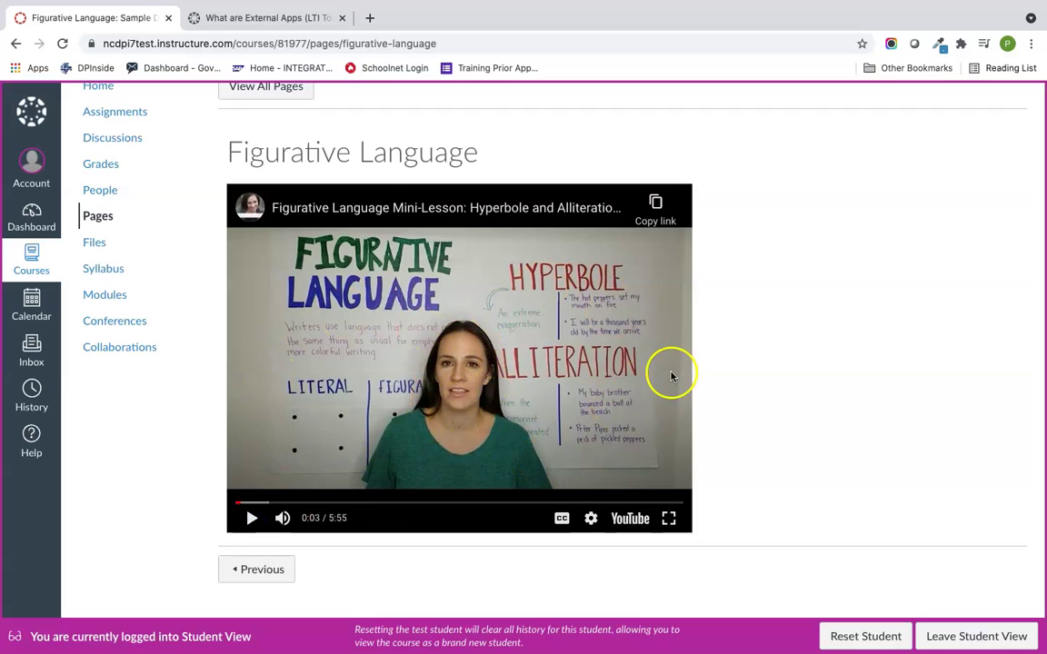
scroll(734, 373, up, 2)
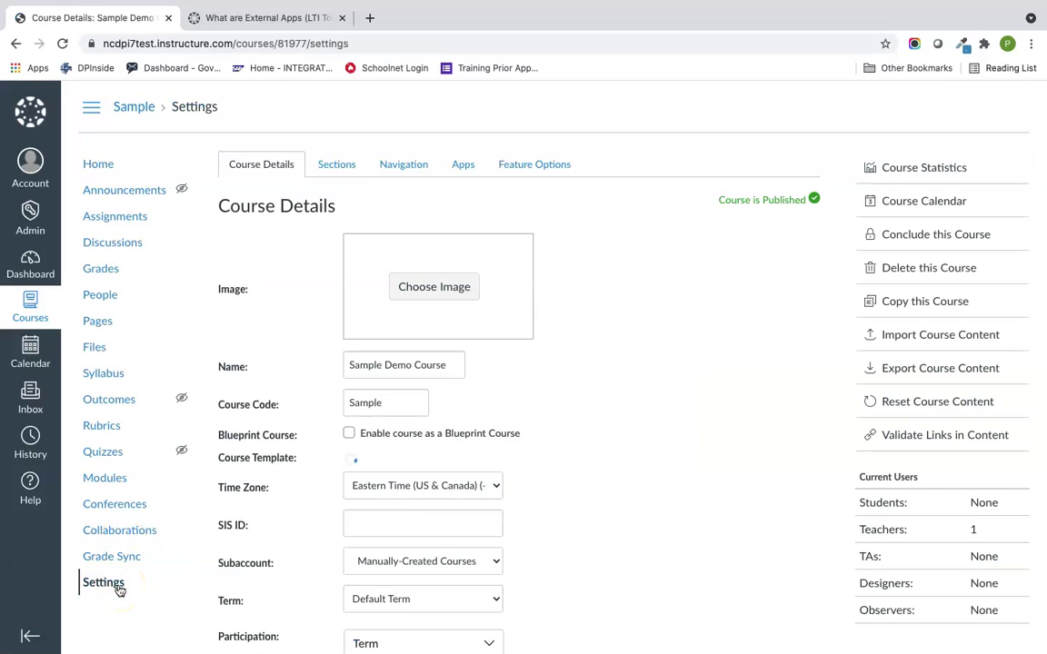
Filter the course Apps tab by 'oer' and add the OER Commons app.
click(461, 169)
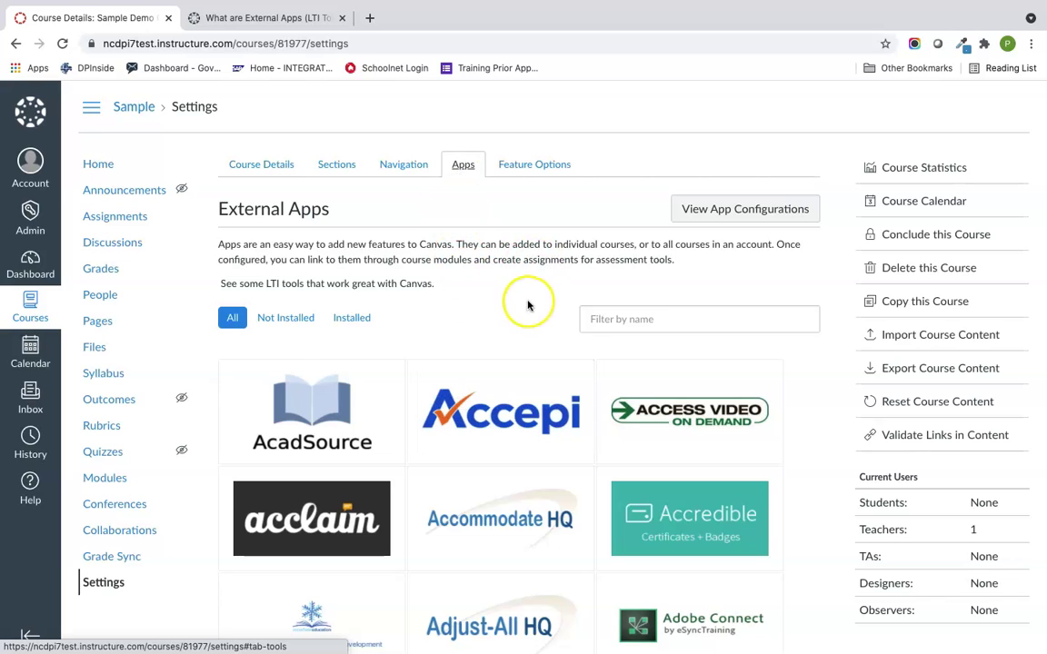
click(626, 318)
text(oer)
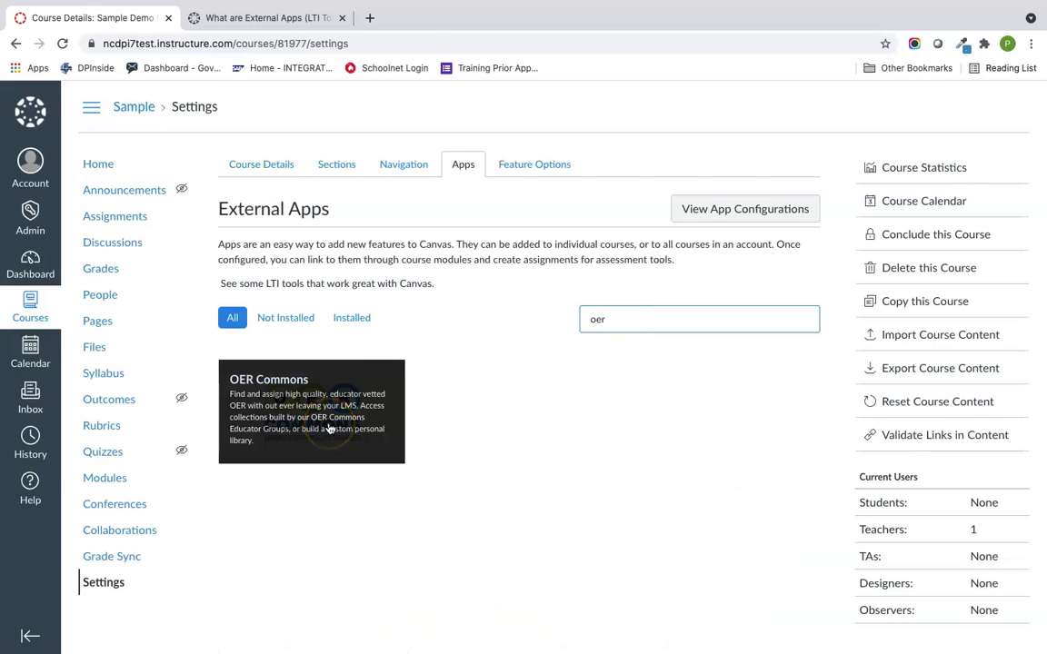
click(330, 428)
click(350, 416)
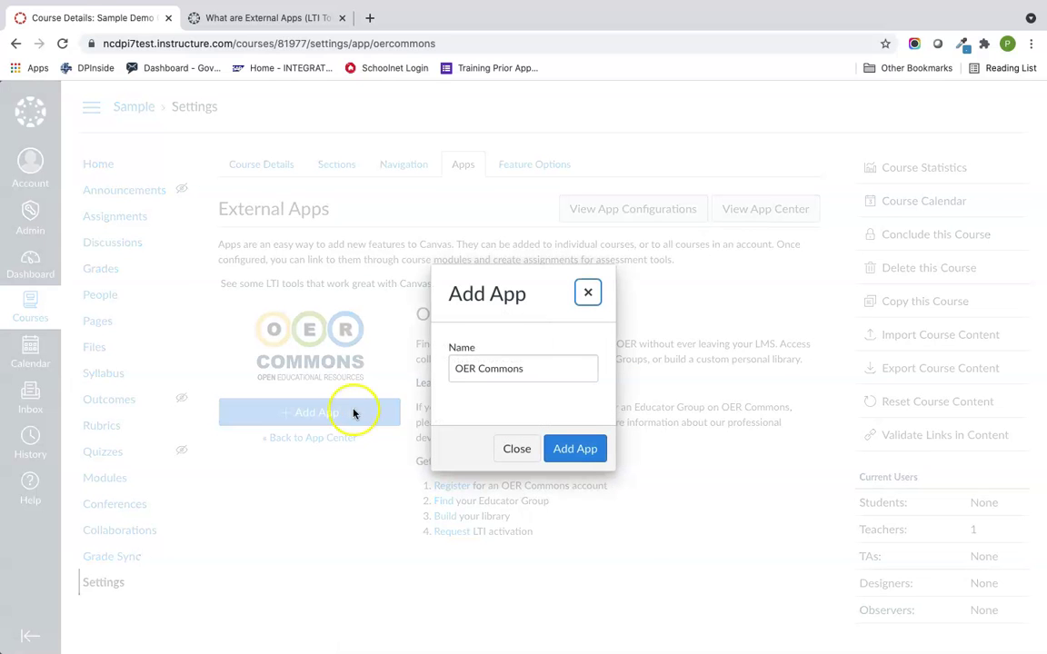
click(575, 455)
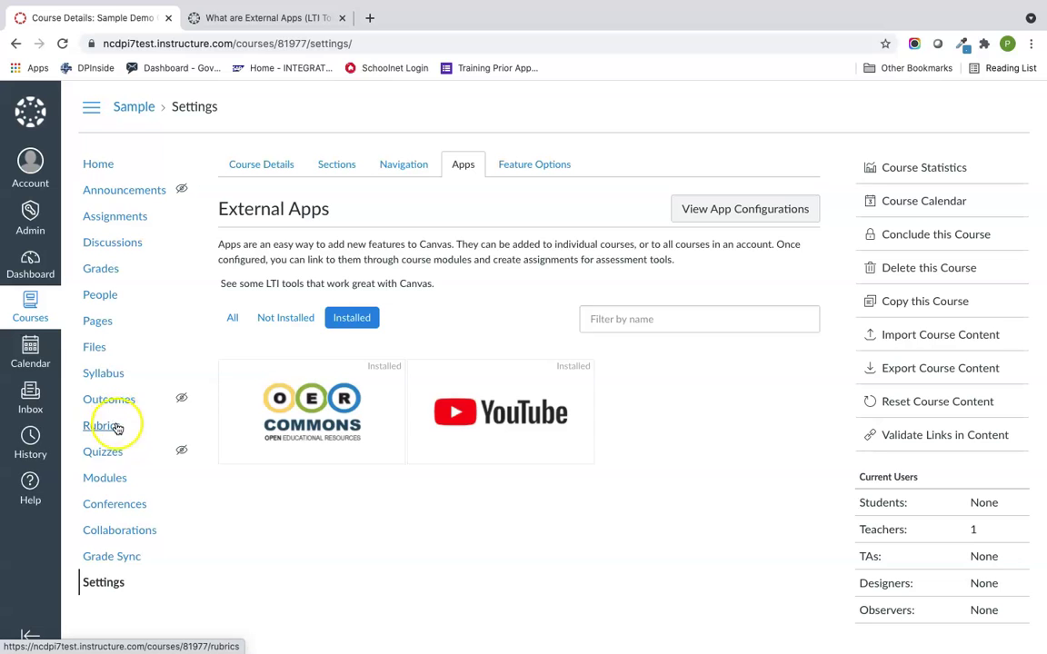
Reopen the Figurative Language page in the editor with the cursor below the video.
click(103, 482)
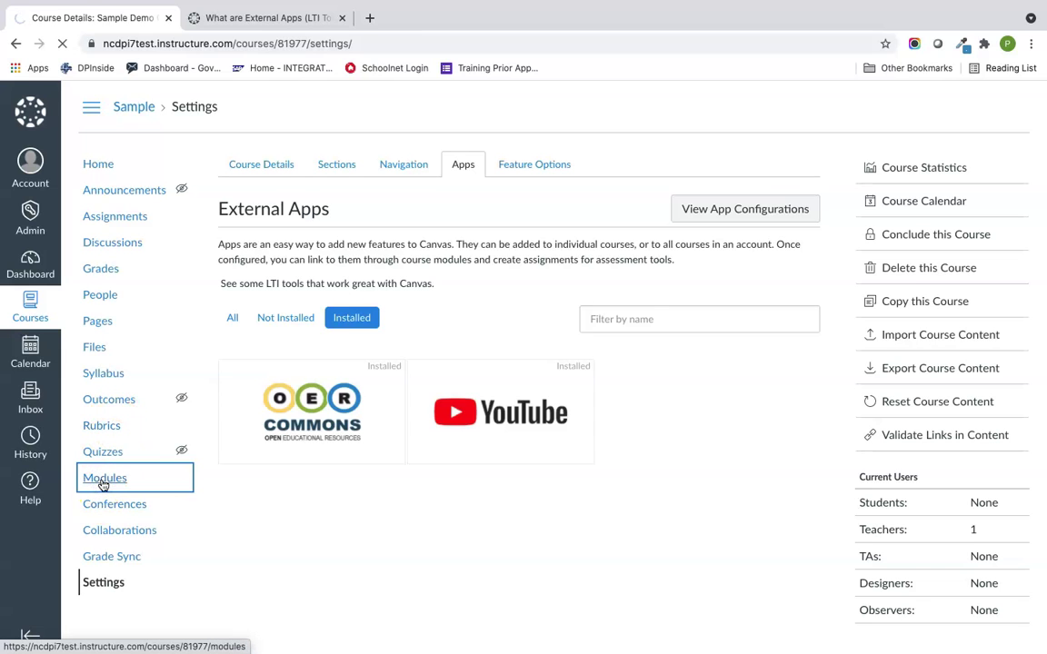
click(300, 548)
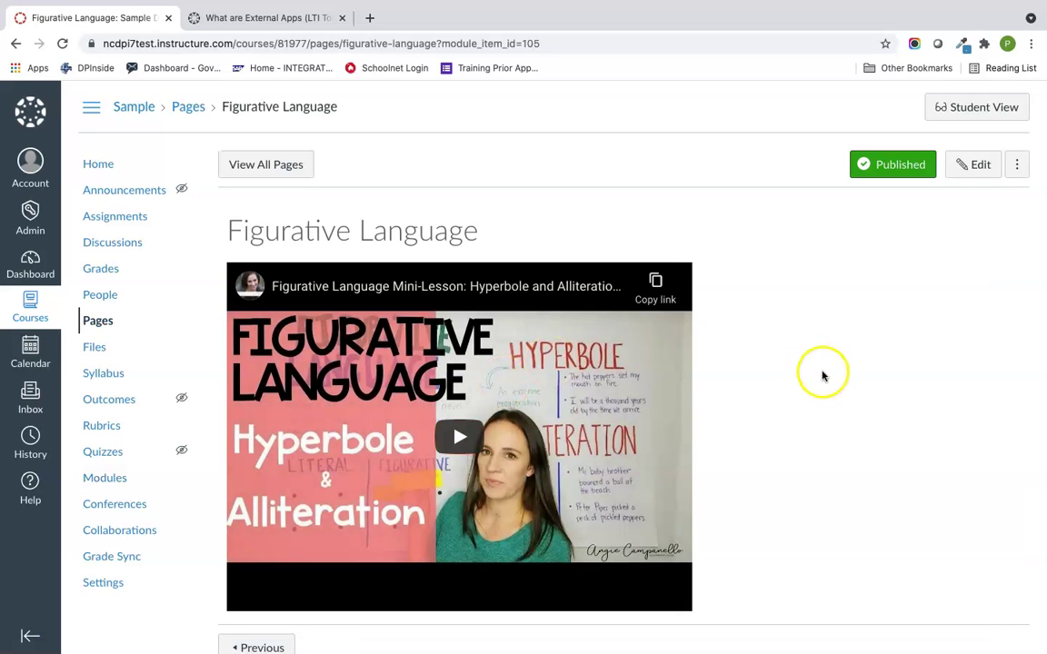
click(972, 164)
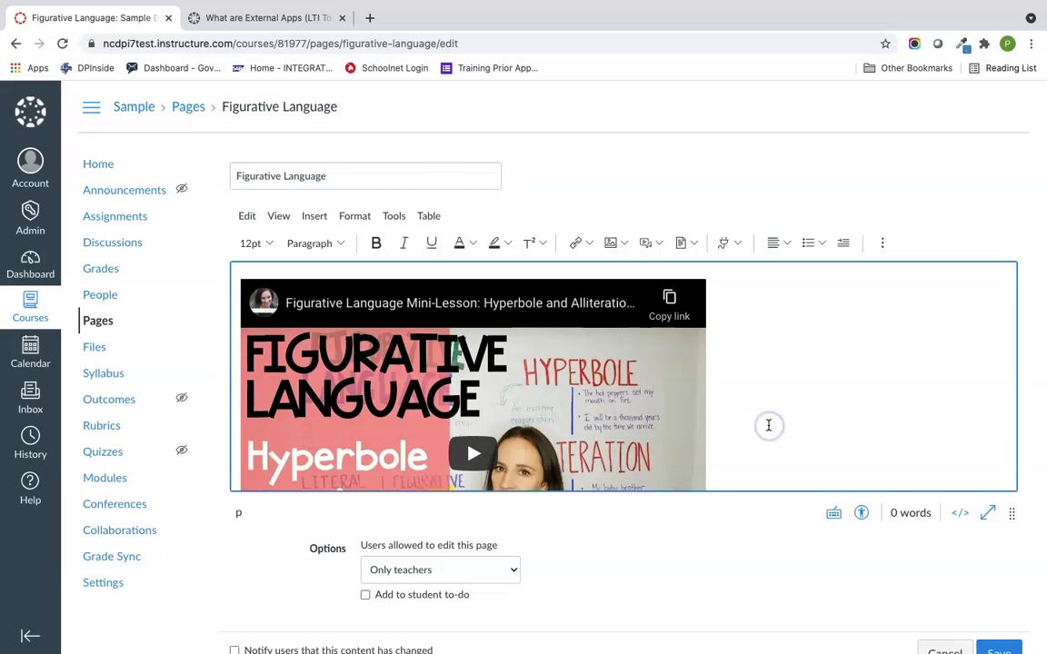
click(769, 426)
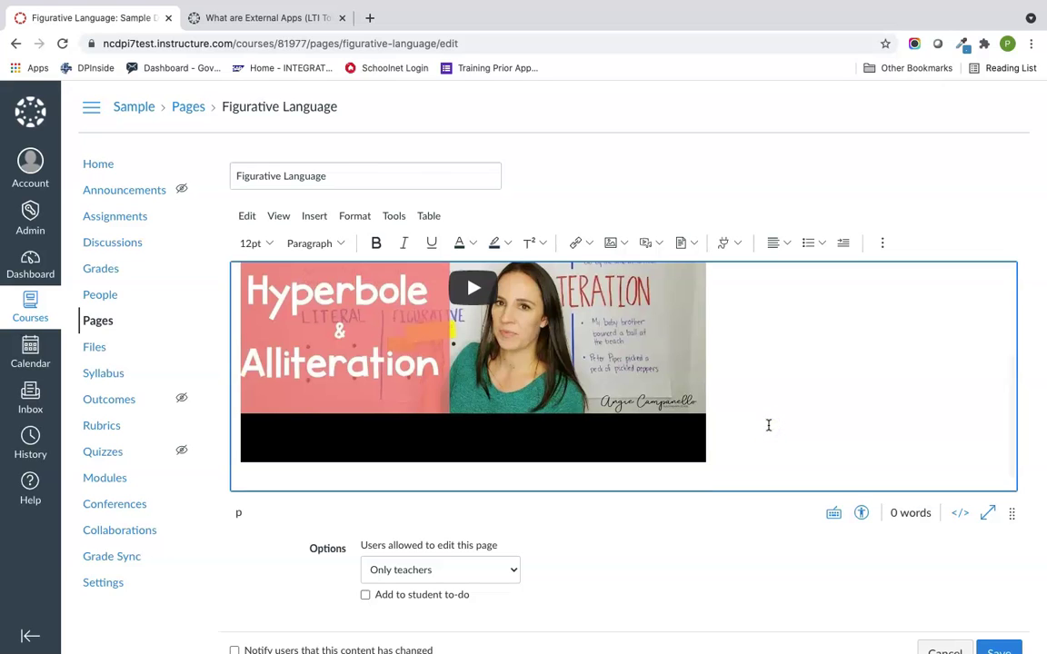
Try launching the OER Commons app from the editor's full apps list, then close it when it fails.
click(740, 244)
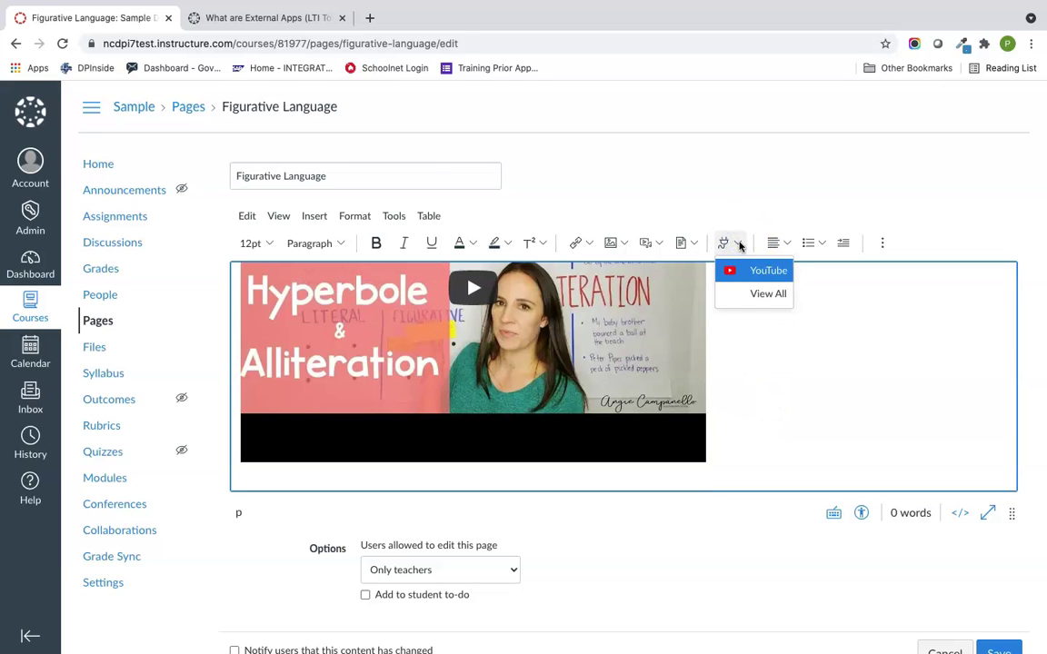
click(754, 297)
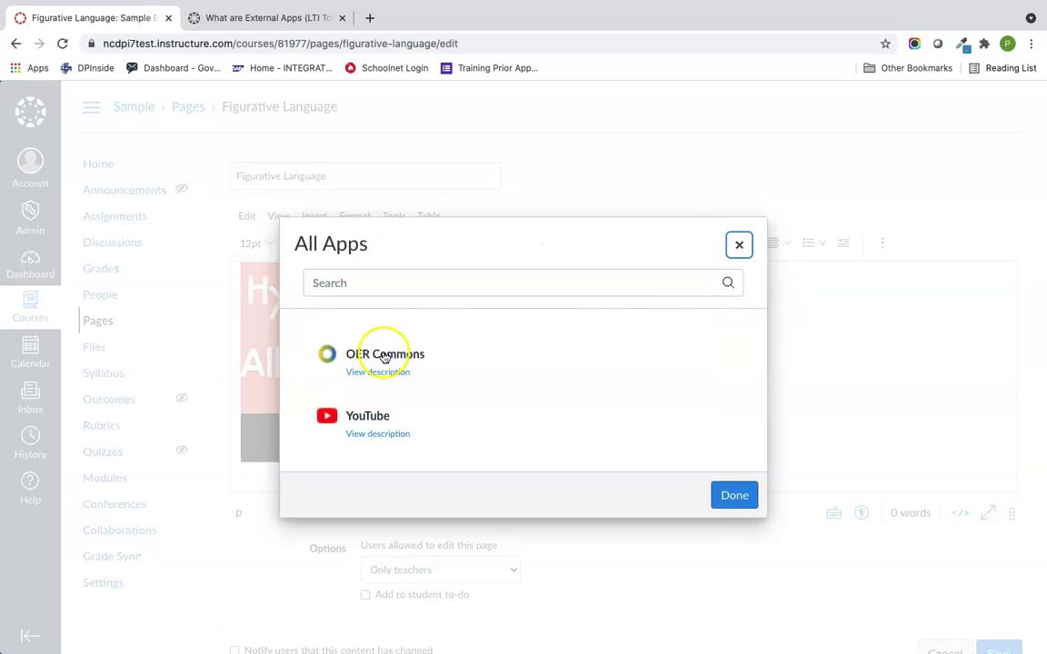
click(368, 370)
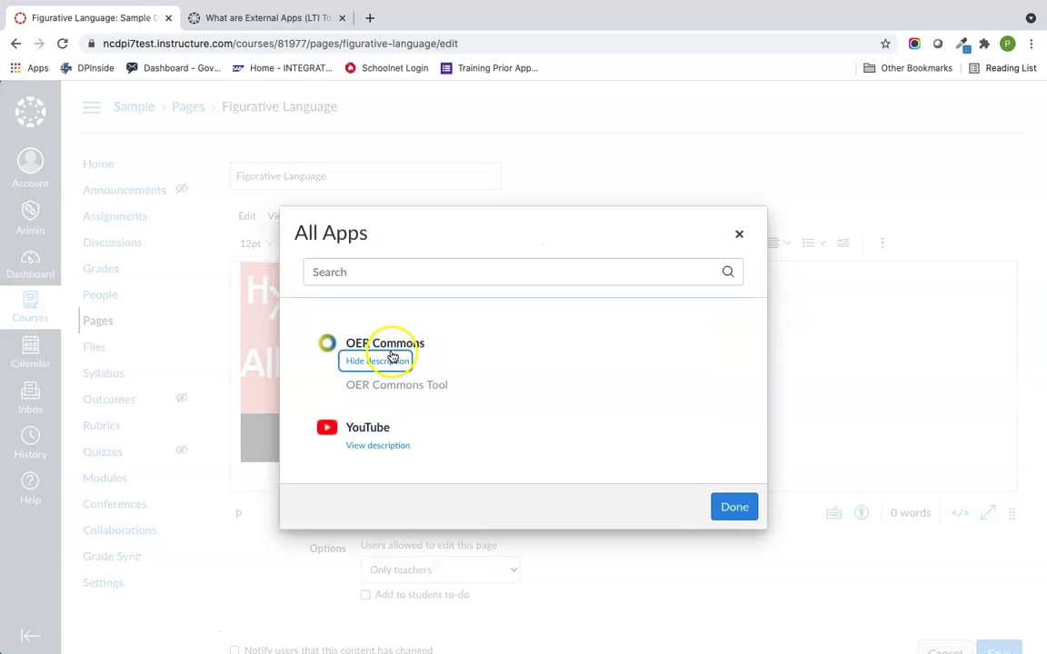
click(391, 349)
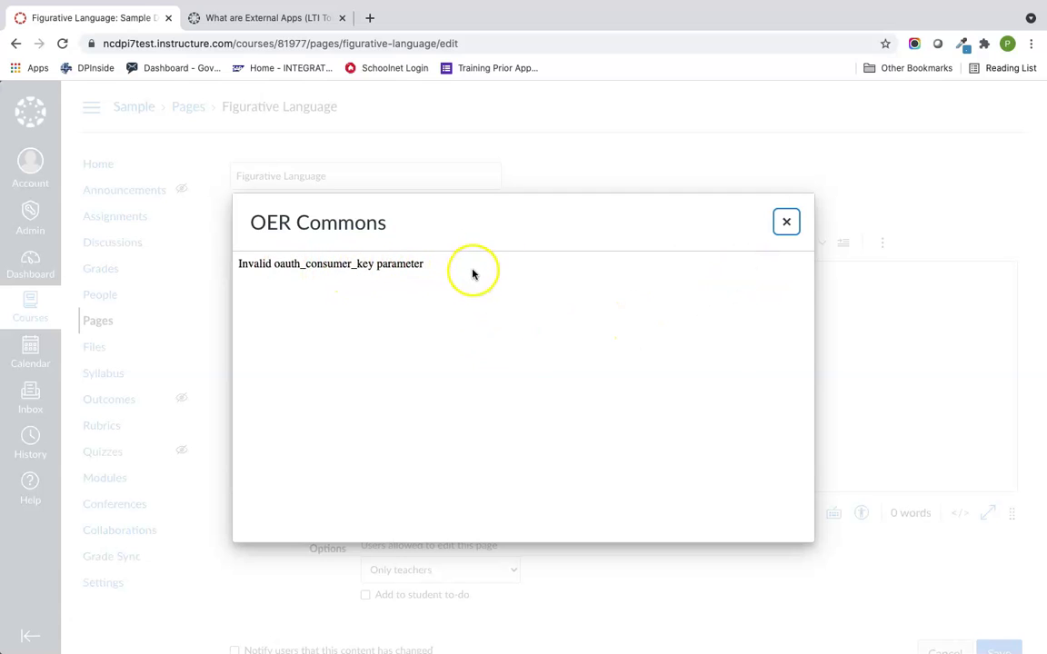
click(786, 222)
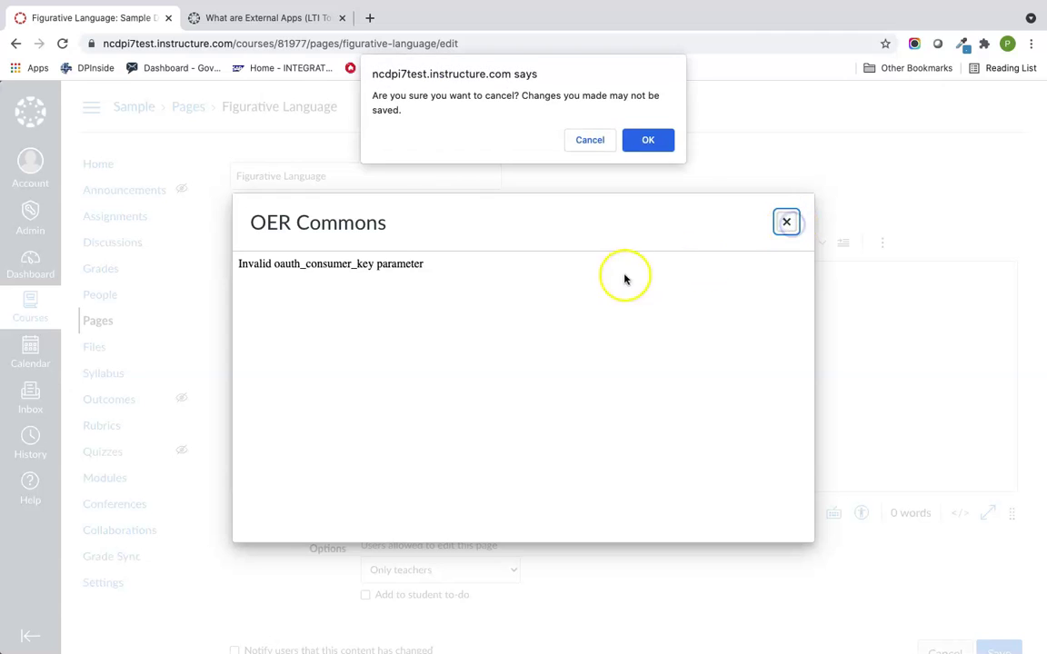
click(653, 141)
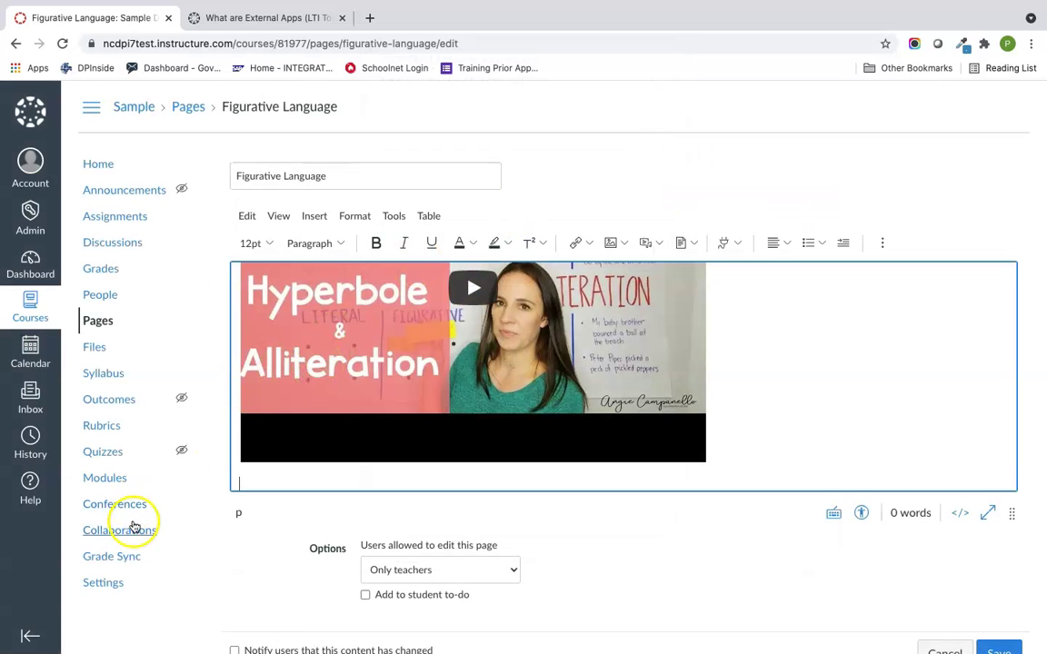
Exit the page editor, abandoning the edit, and go to the course Settings.
scroll(729, 523, down, 1)
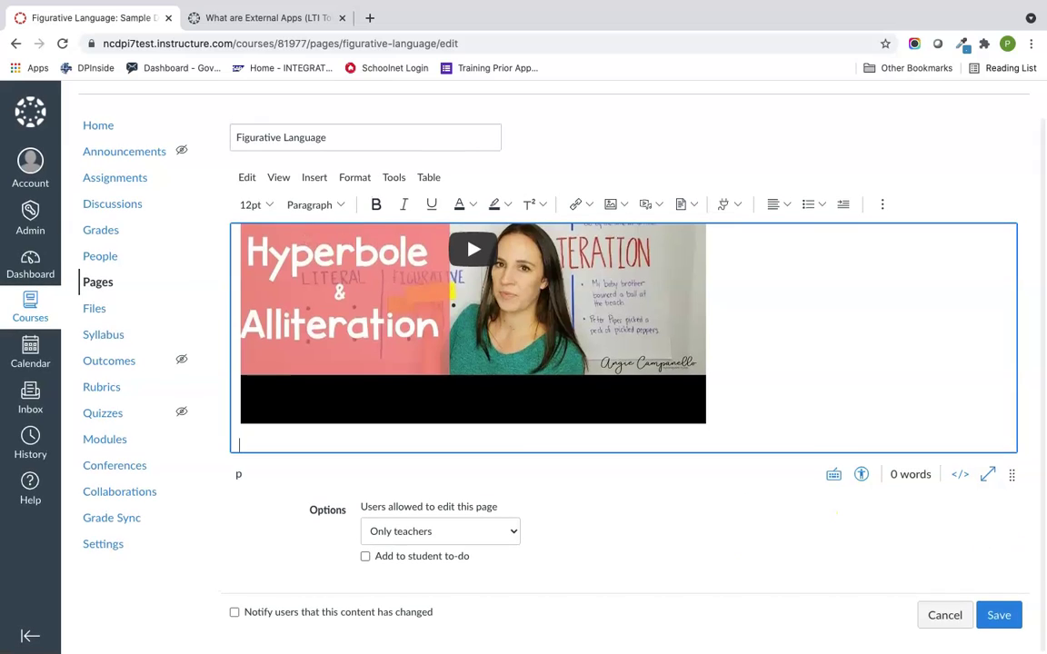
click(1002, 616)
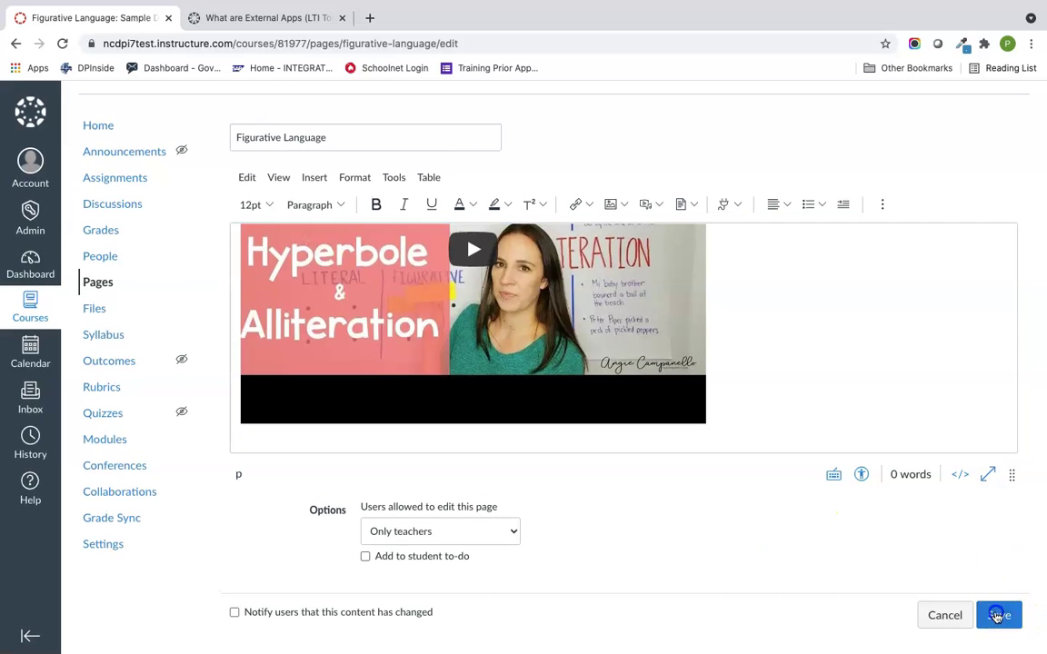
click(942, 621)
click(647, 141)
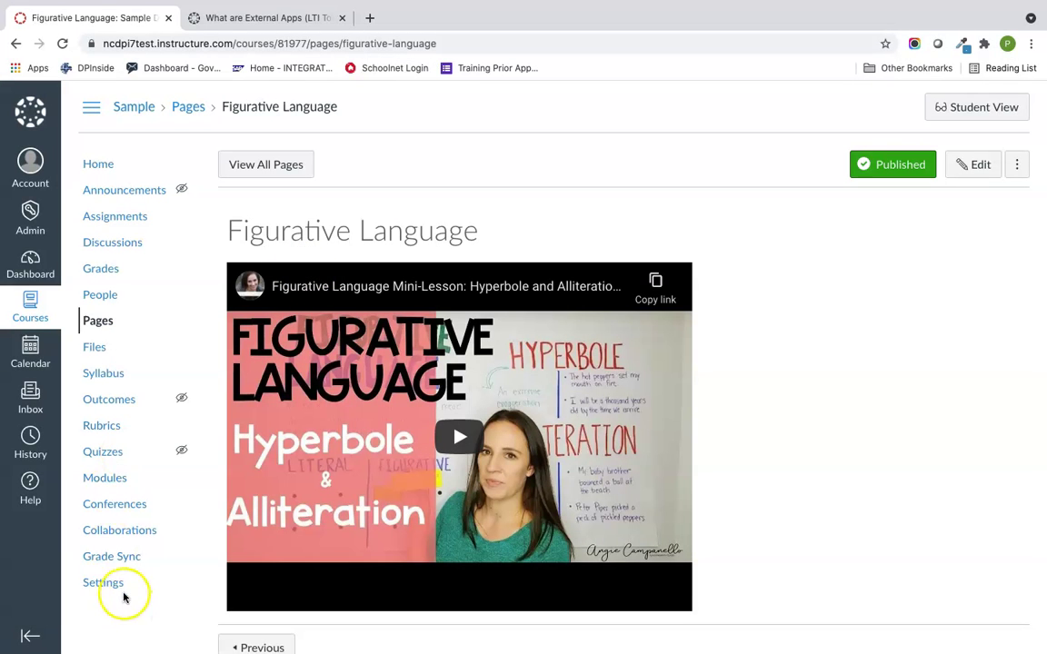
click(113, 586)
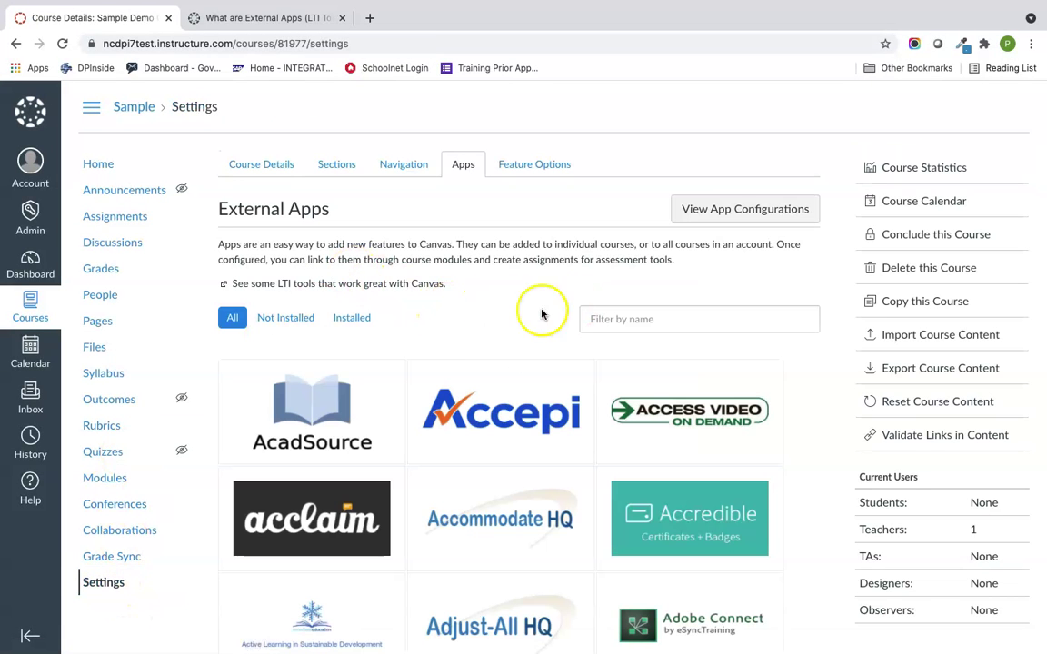
Check the installed apps and OER Commons details, then filter all apps by 'fl' to find Flipgrid.
click(350, 318)
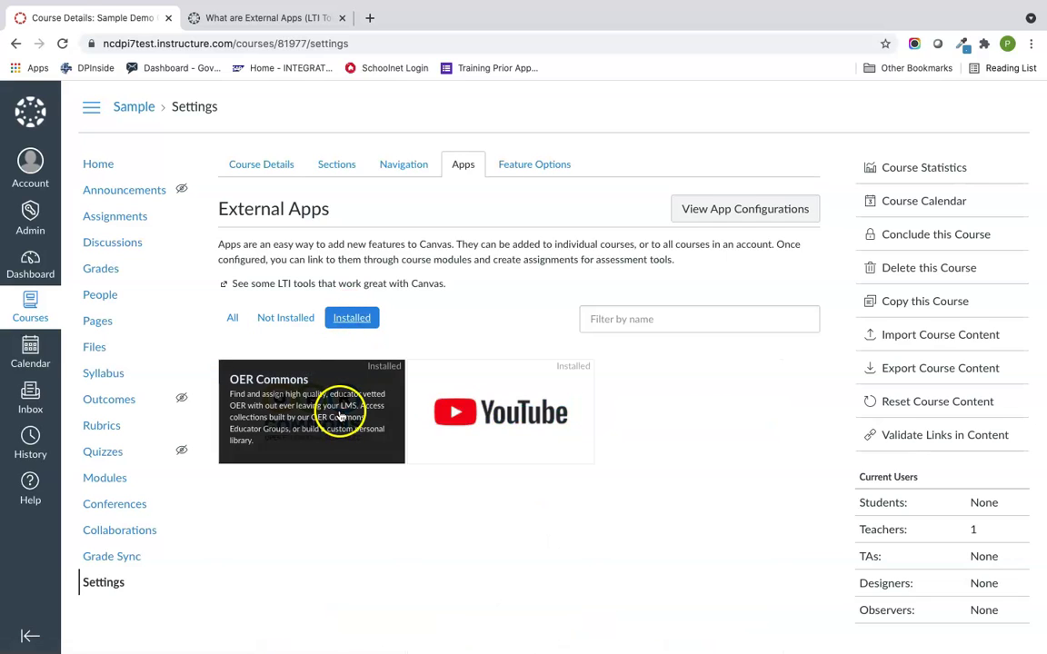
click(340, 416)
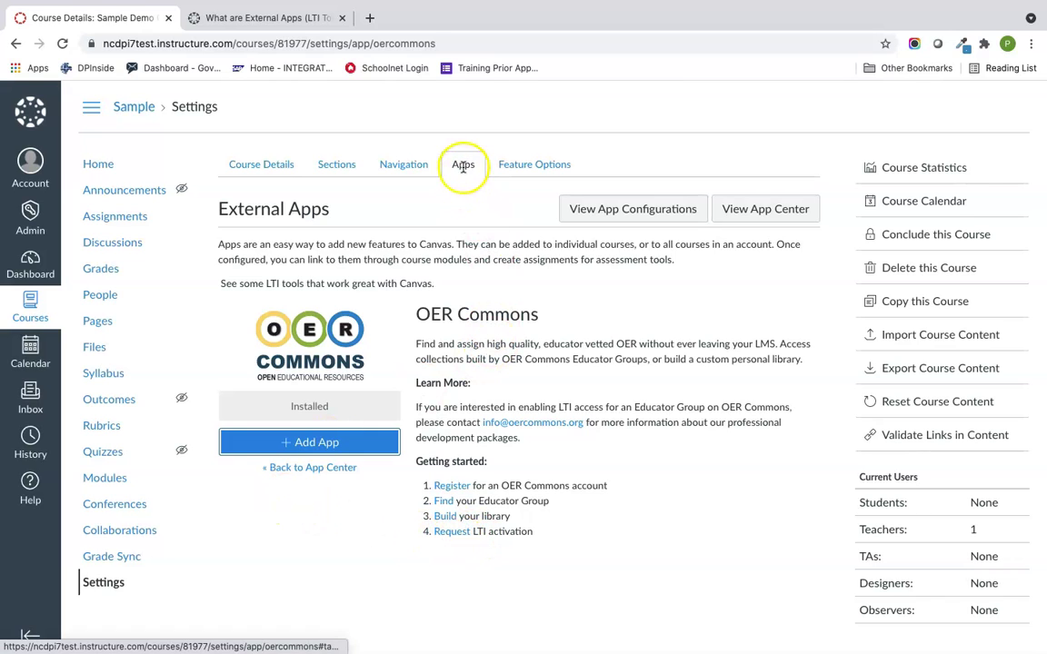
click(743, 208)
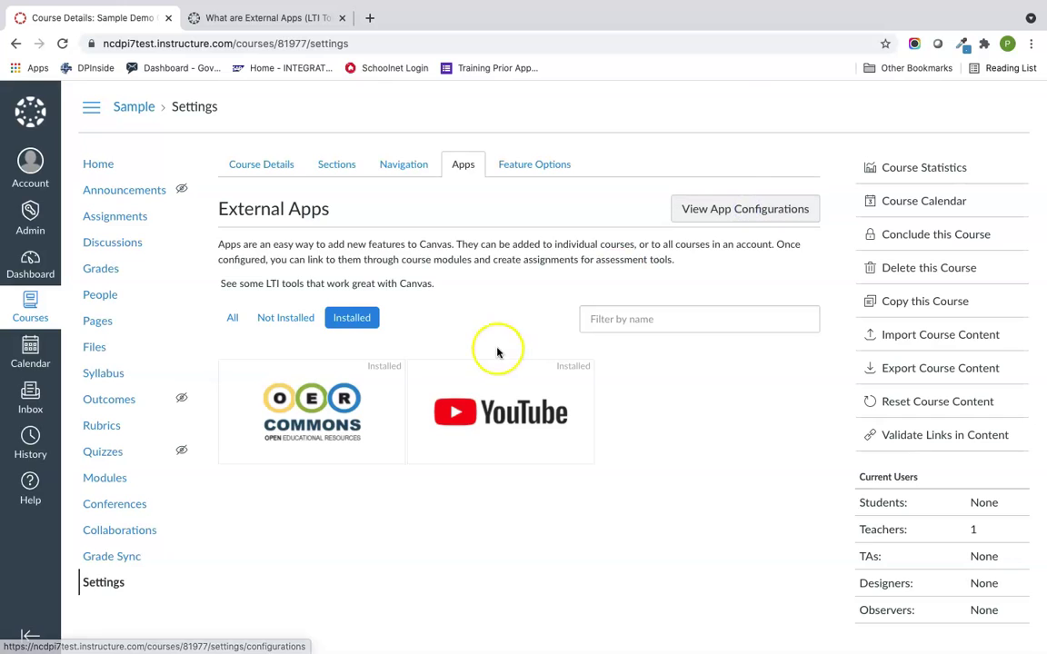
click(627, 313)
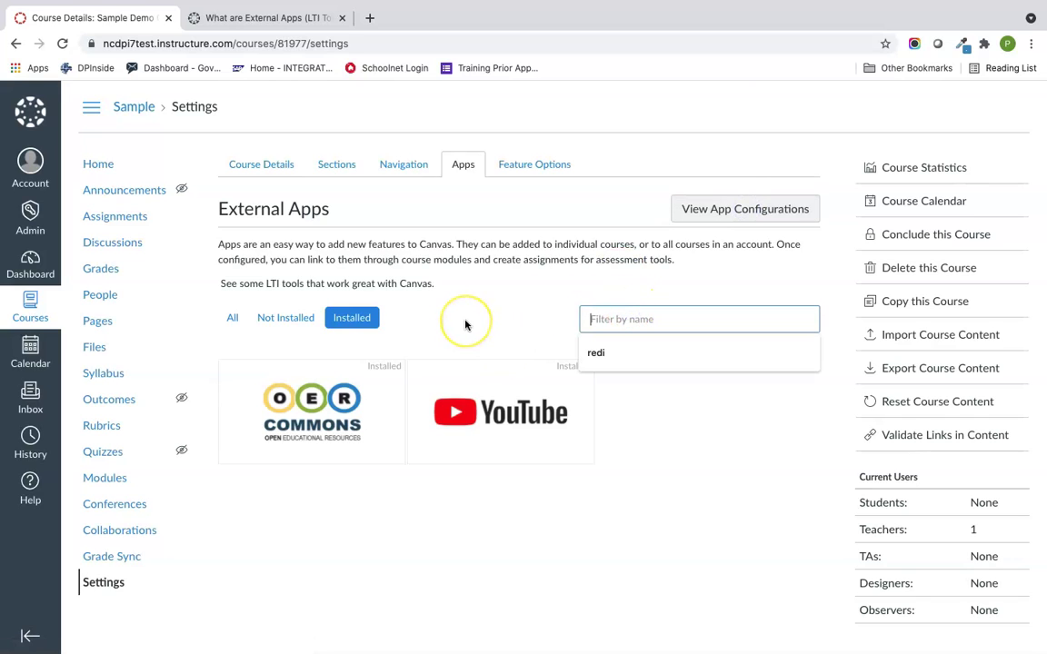
text(flipgrid)
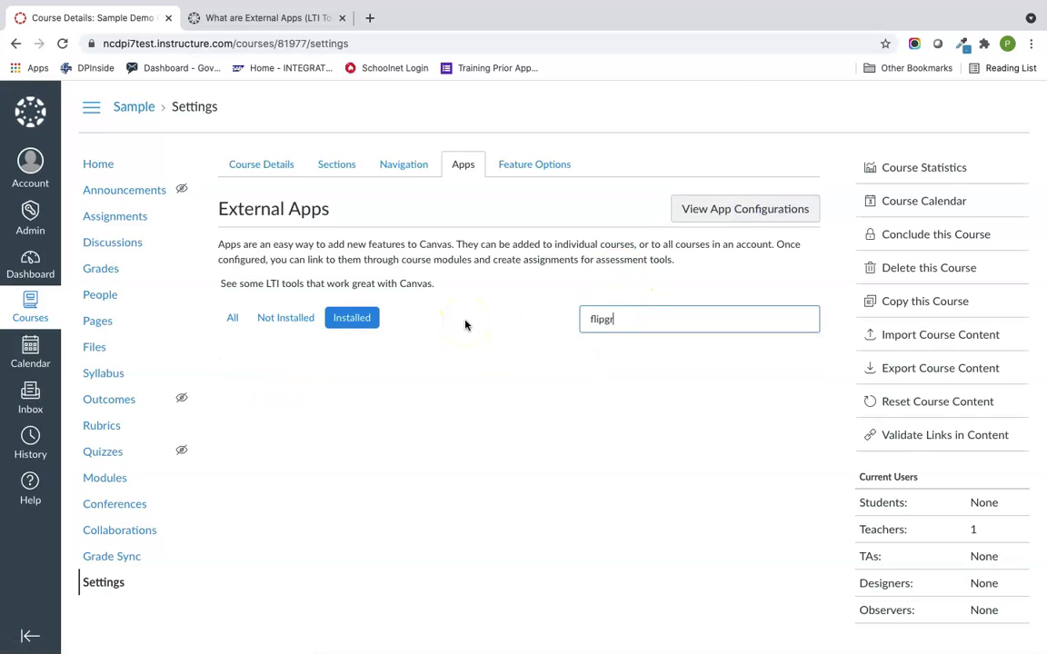
click(235, 320)
Open Flipgrid's details and Add App form, then follow the admin.flipgrid.com link for its keys.
click(315, 405)
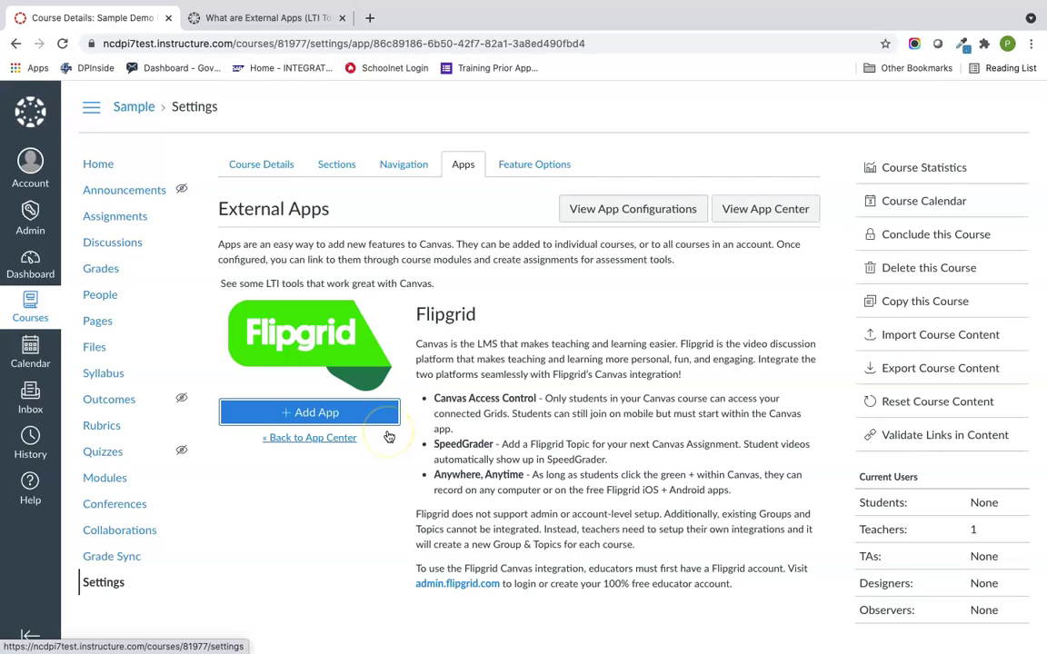
click(328, 414)
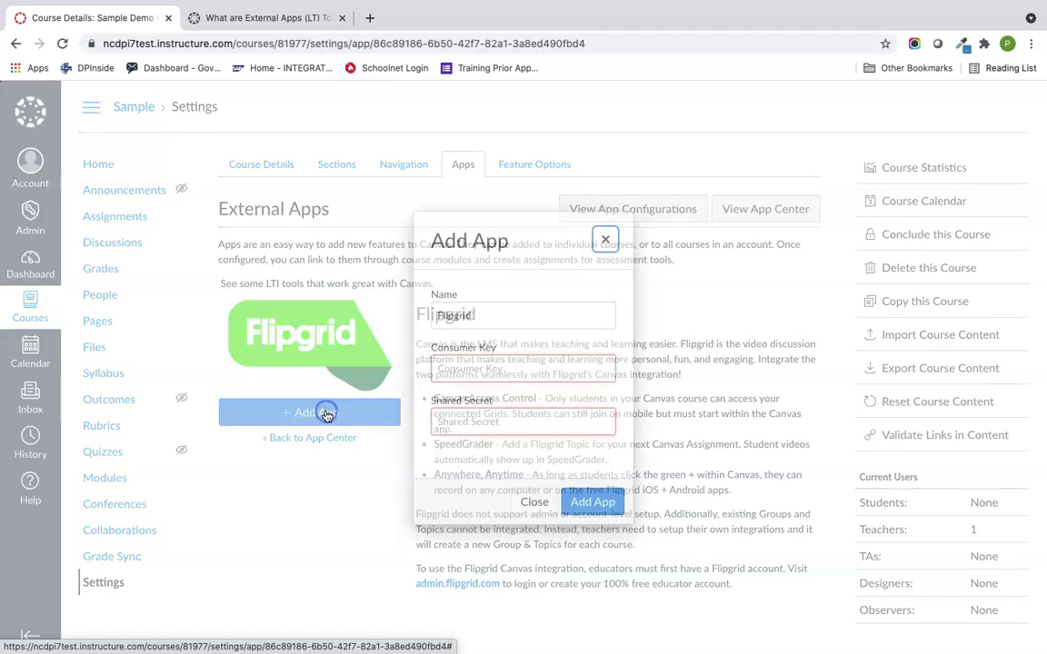
click(609, 243)
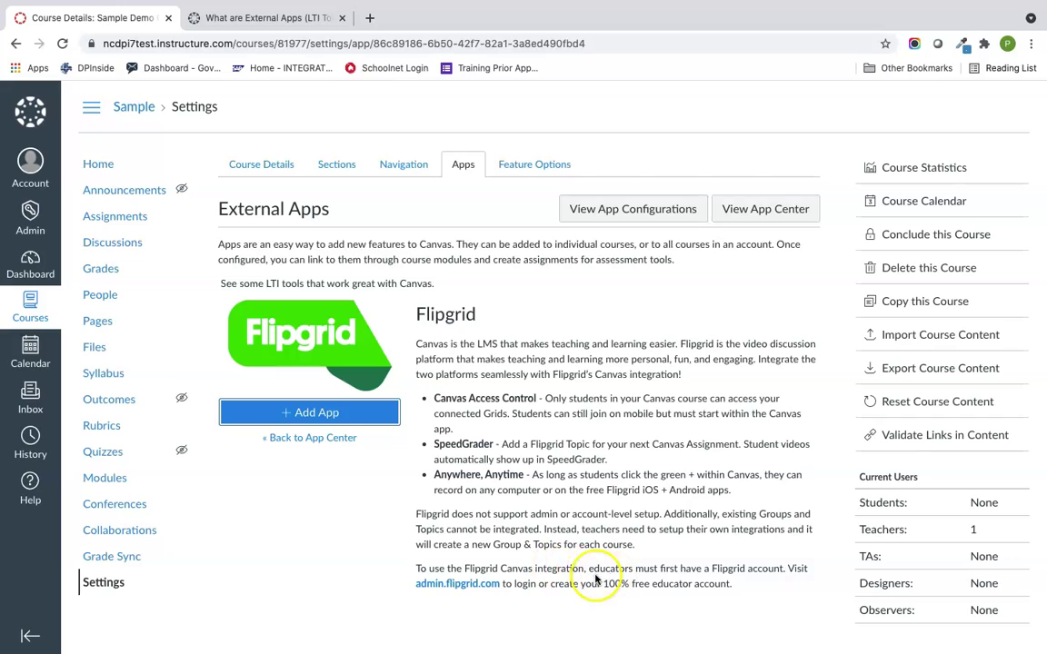
click(468, 589)
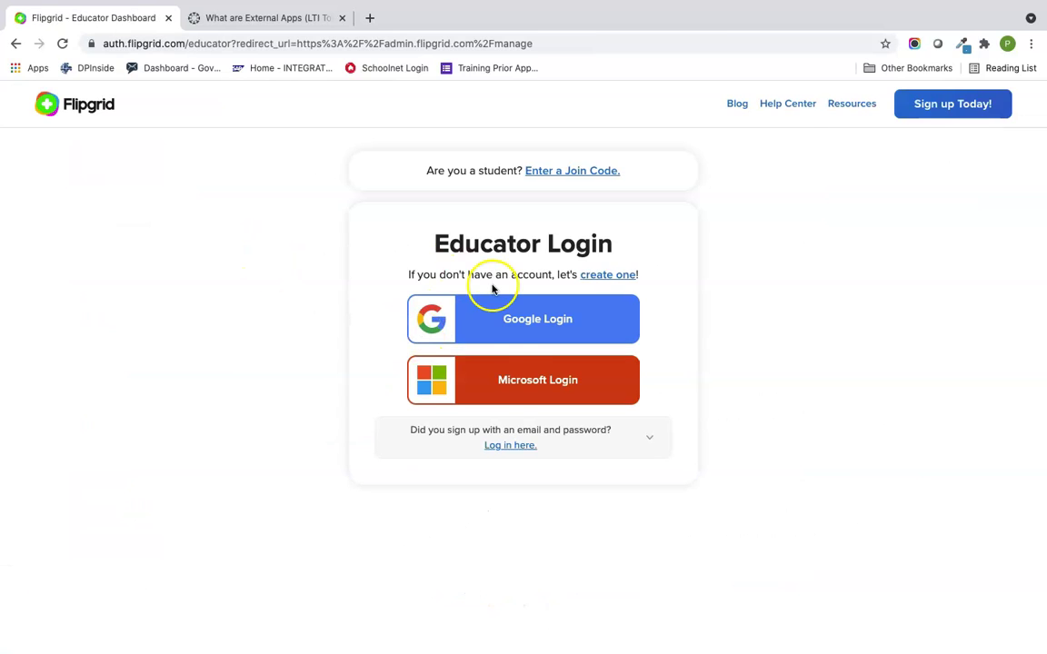
Sign in to Flipgrid with a Google account and open Profile > Integrations.
click(520, 328)
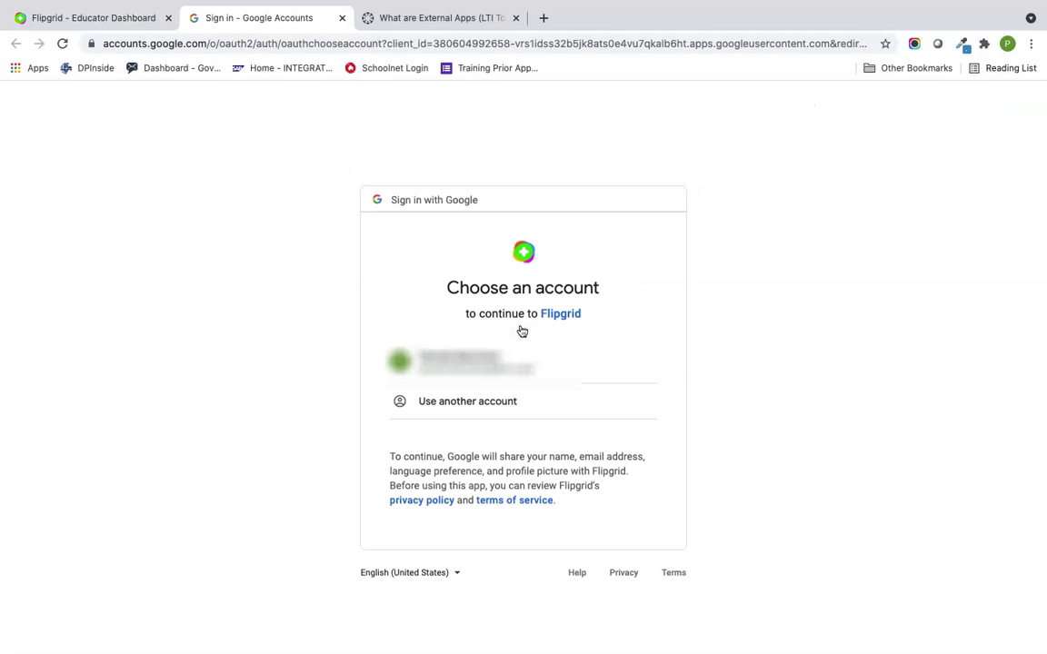
click(470, 367)
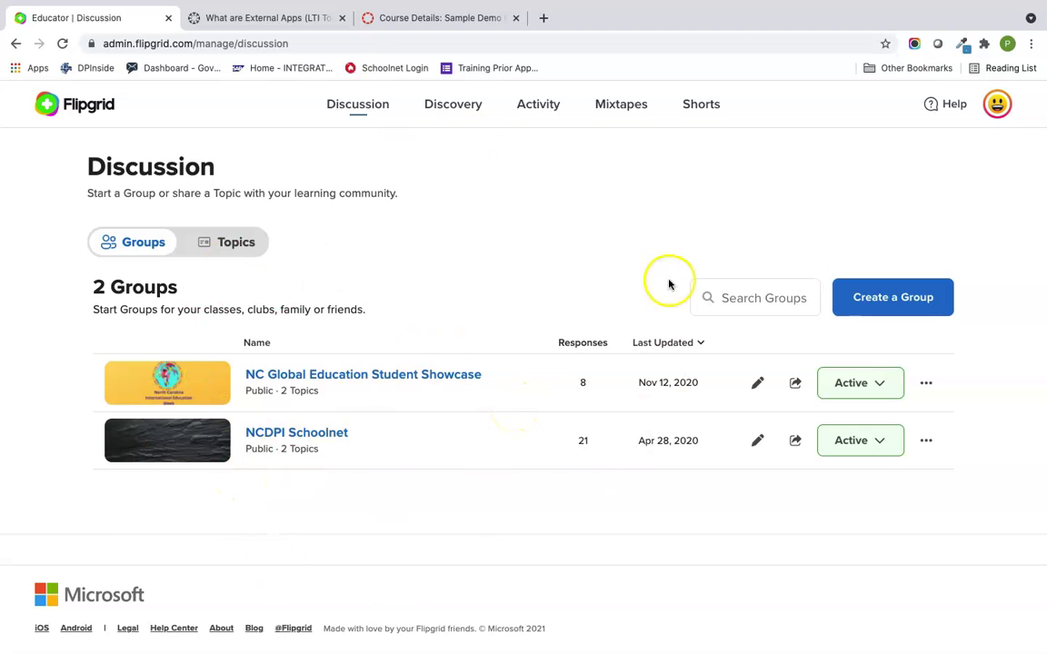
click(1000, 106)
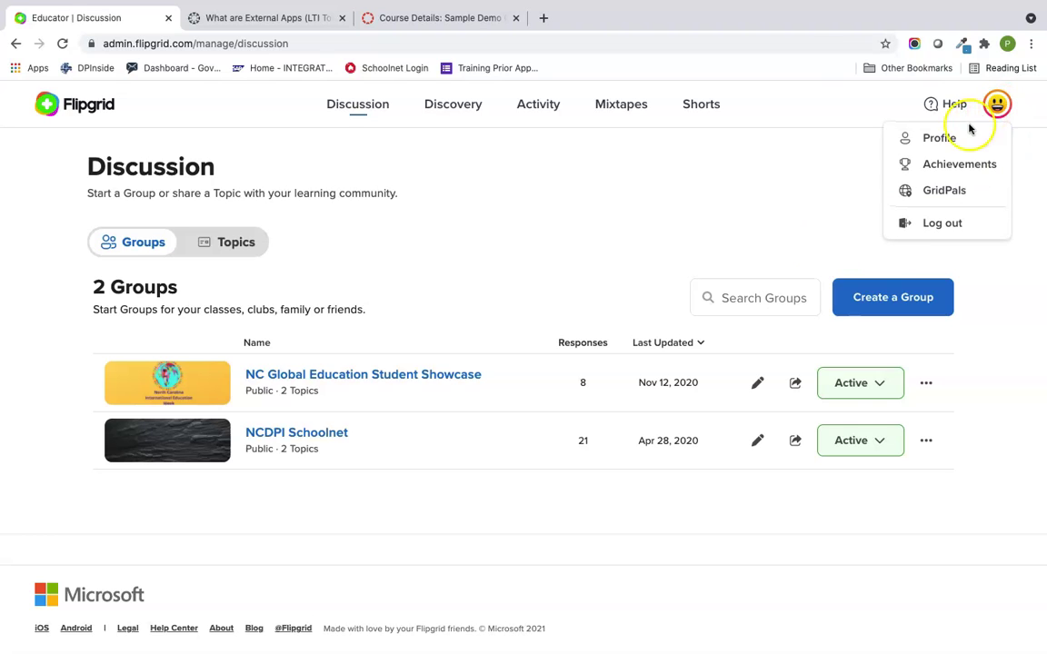
click(946, 138)
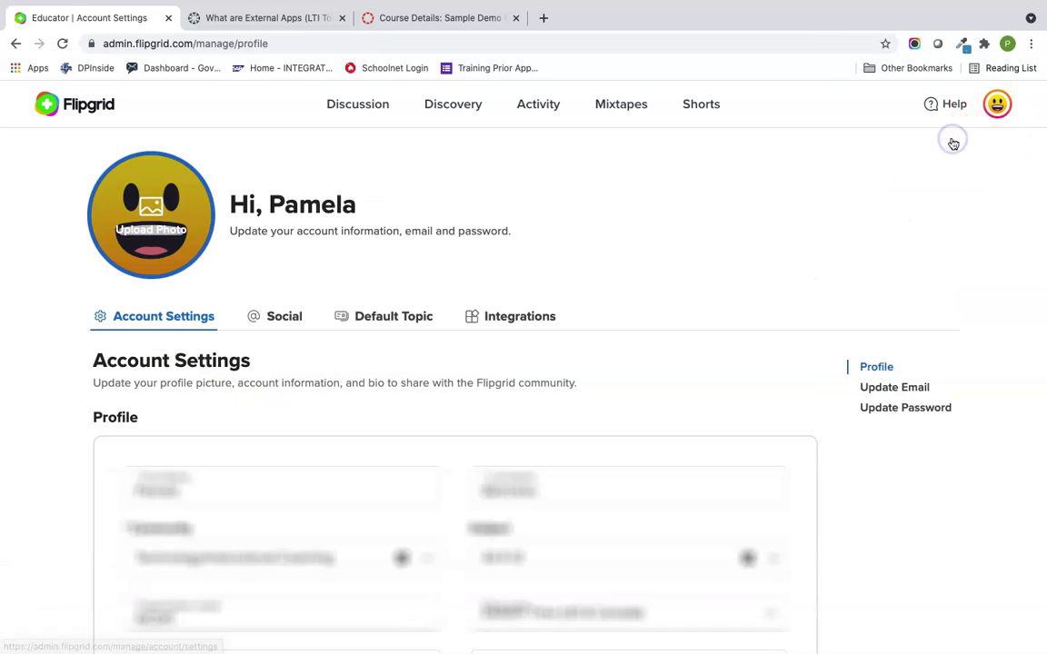
click(498, 321)
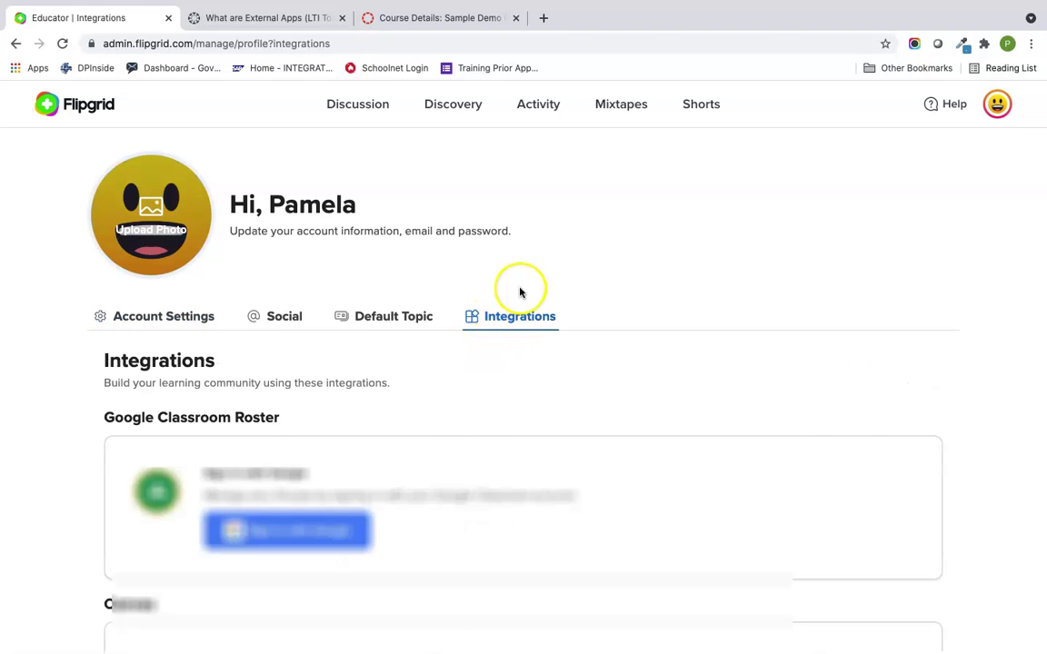
Start a new Canvas integration named NCDPI.
scroll(516, 341, down, 3)
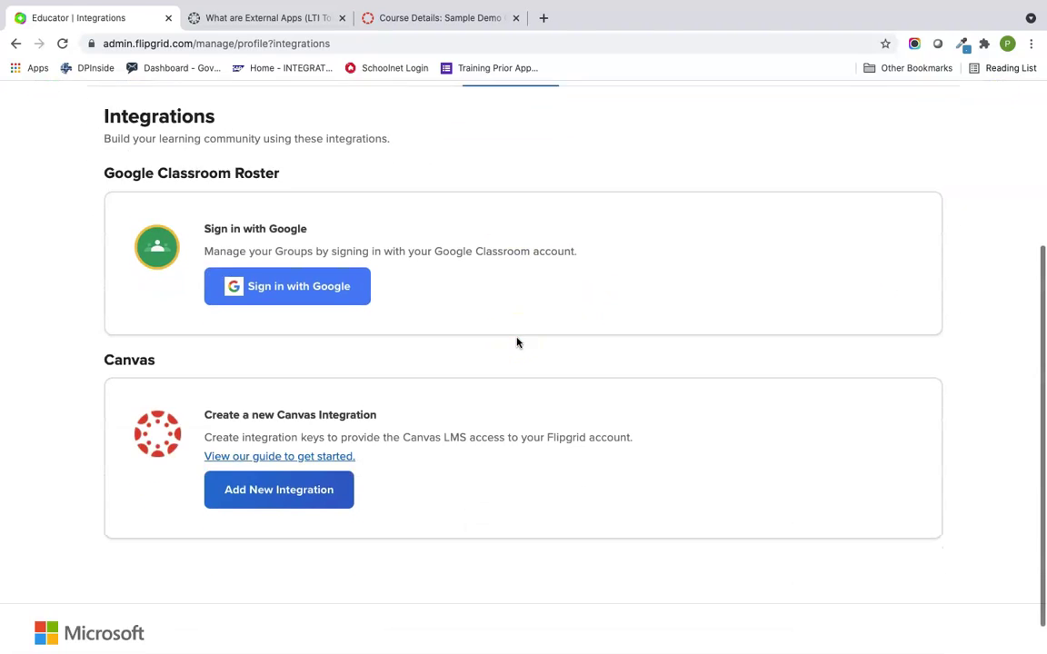
click(276, 476)
click(393, 283)
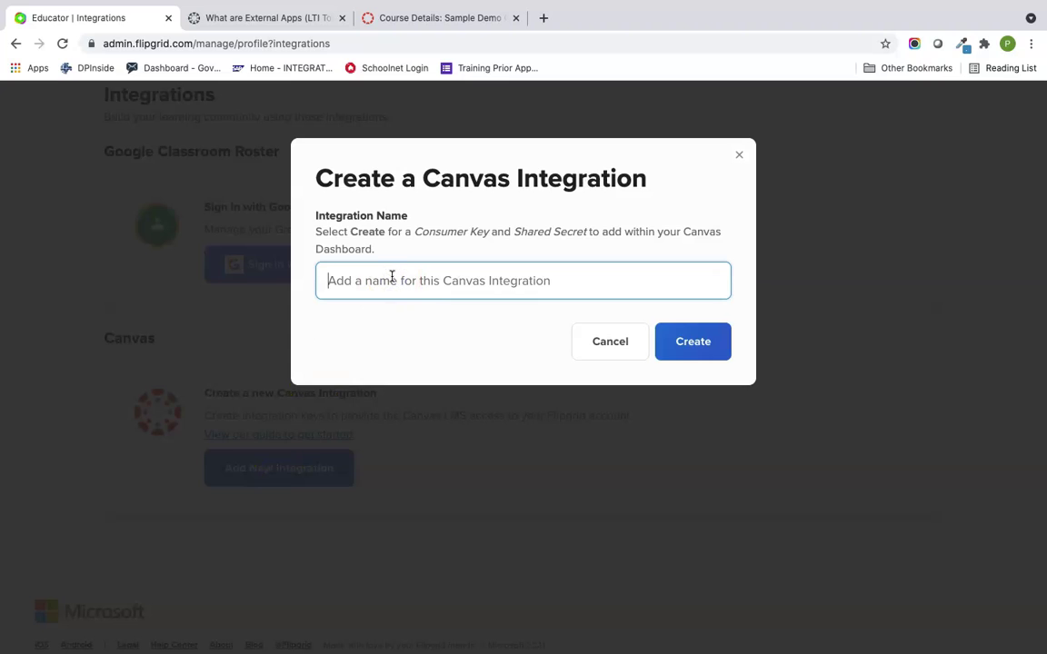
text(NCDPI)
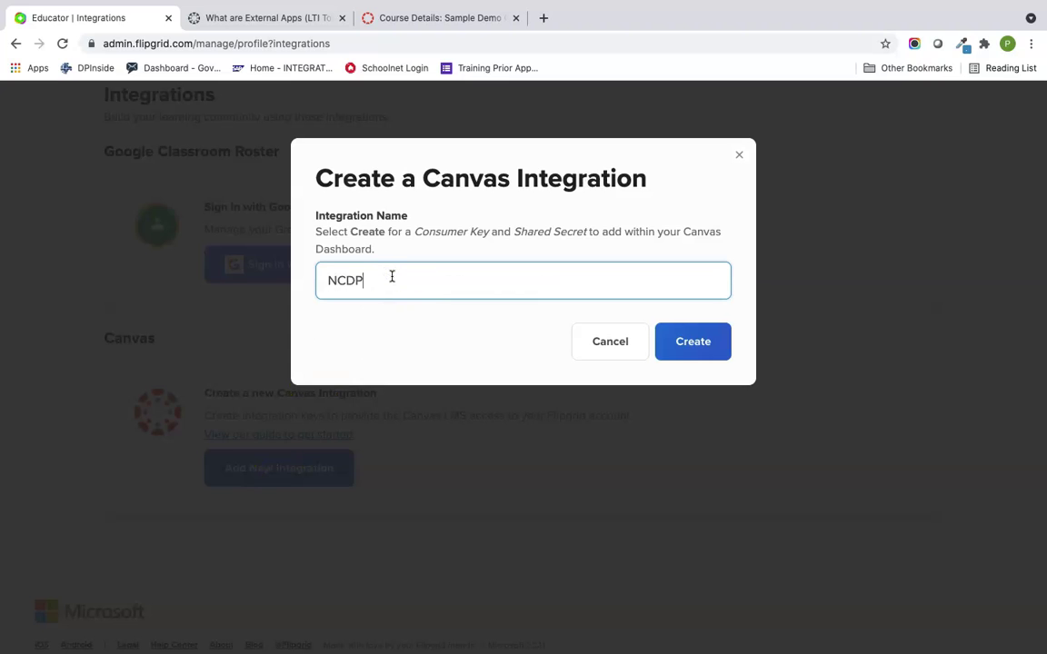
Create the Flipgrid integration and paste its Consumer Key into Canvas's Add App form.
click(677, 347)
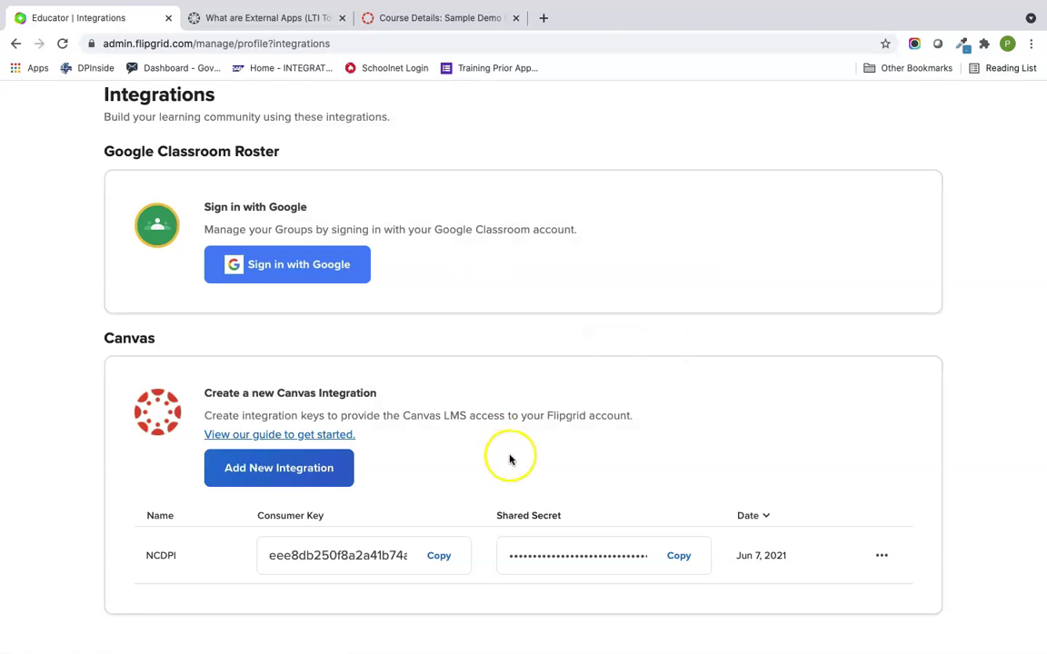
scroll(509, 456, down, 2)
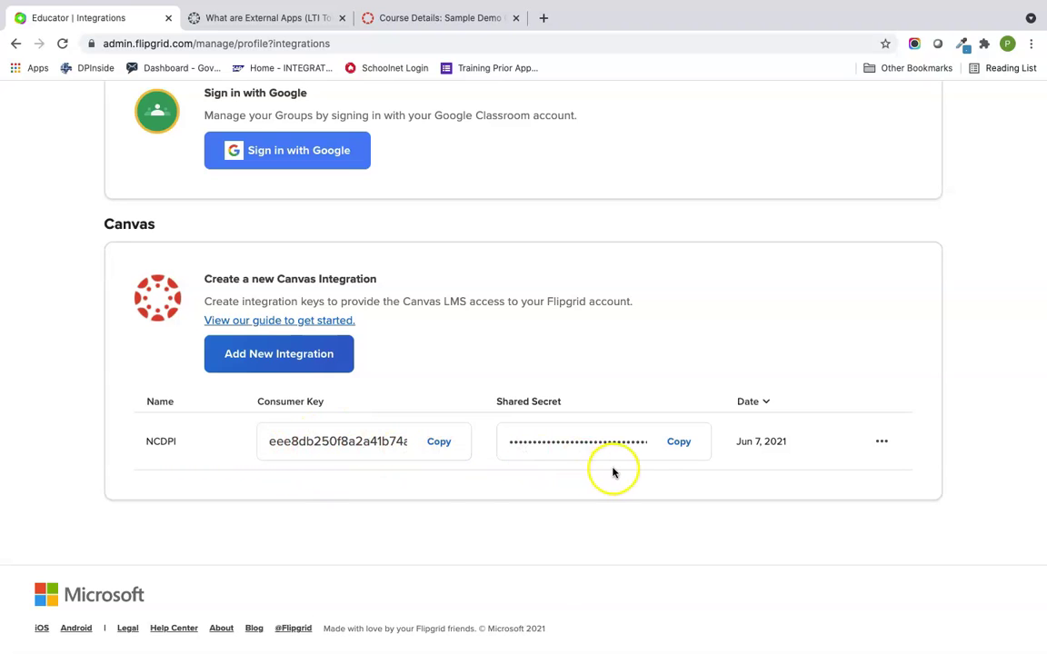
click(444, 444)
click(385, 18)
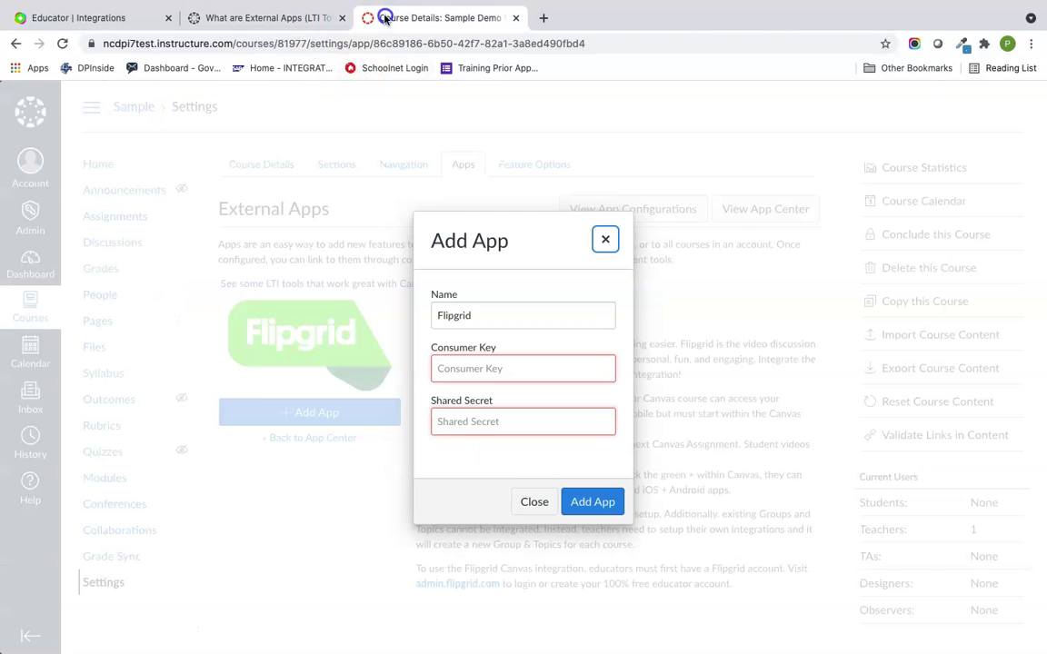
click(506, 368)
key(ctrl+v)
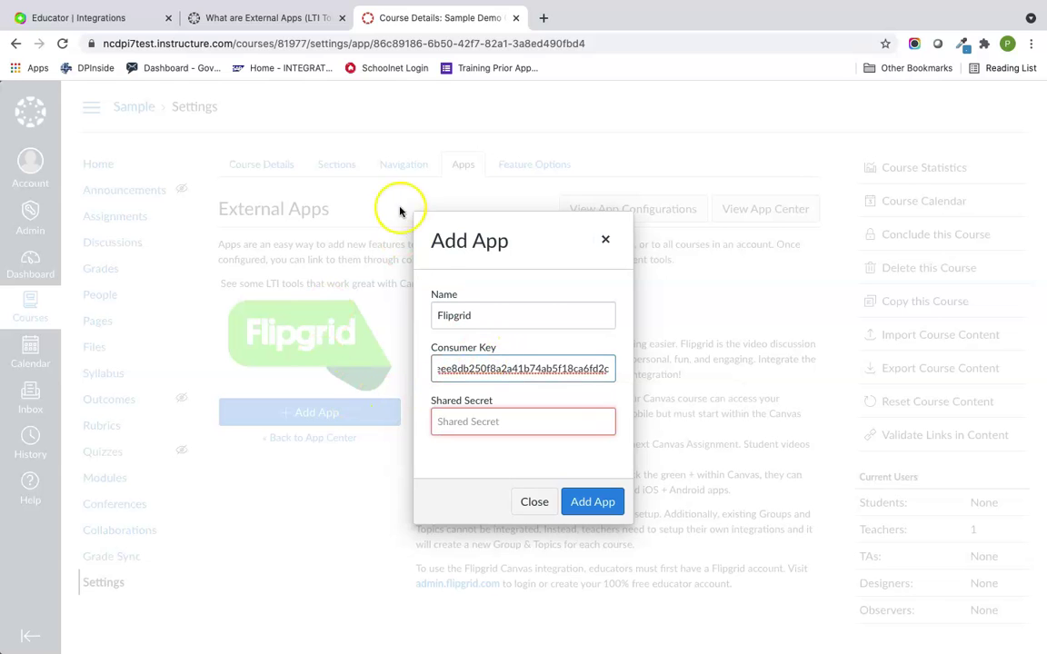
Paste the Flipgrid Shared Secret into the Canvas form and add the Flipgrid app.
click(119, 21)
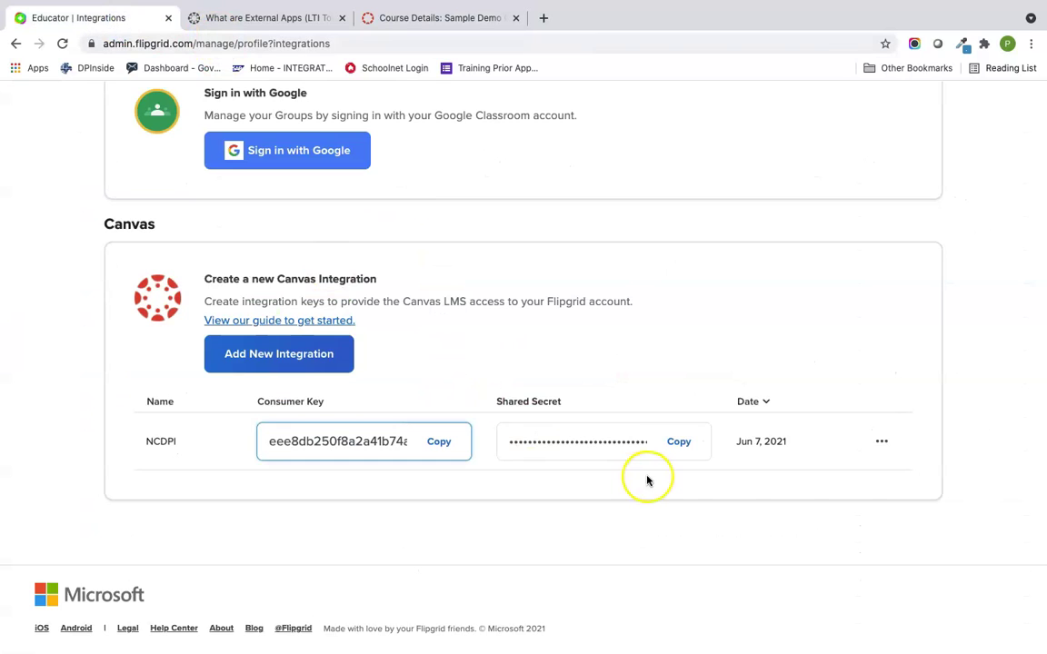
click(680, 445)
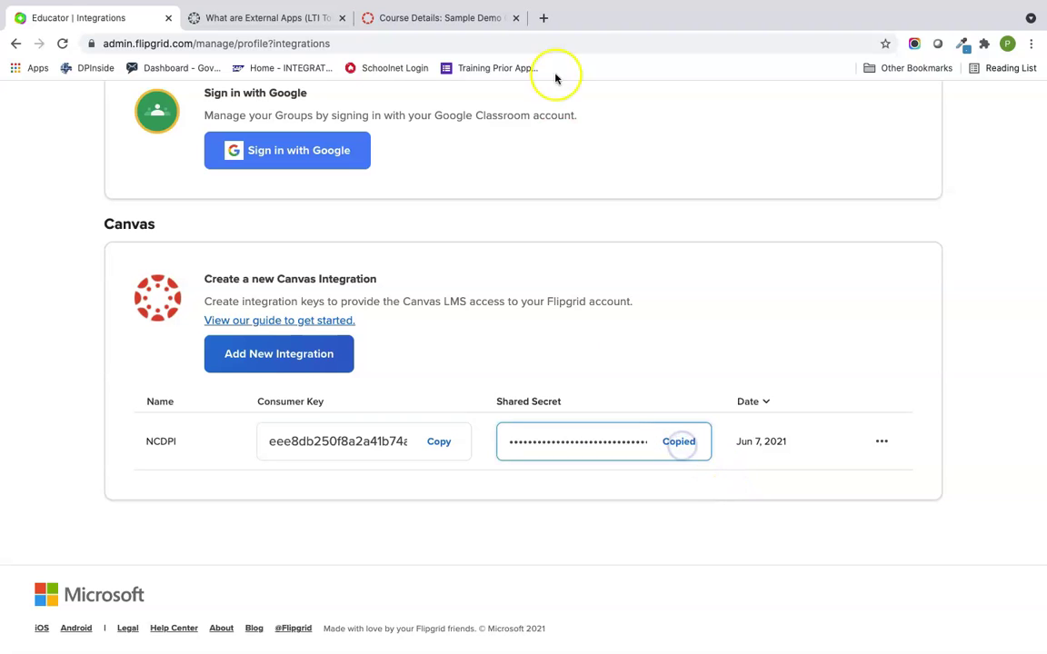
click(455, 18)
click(491, 420)
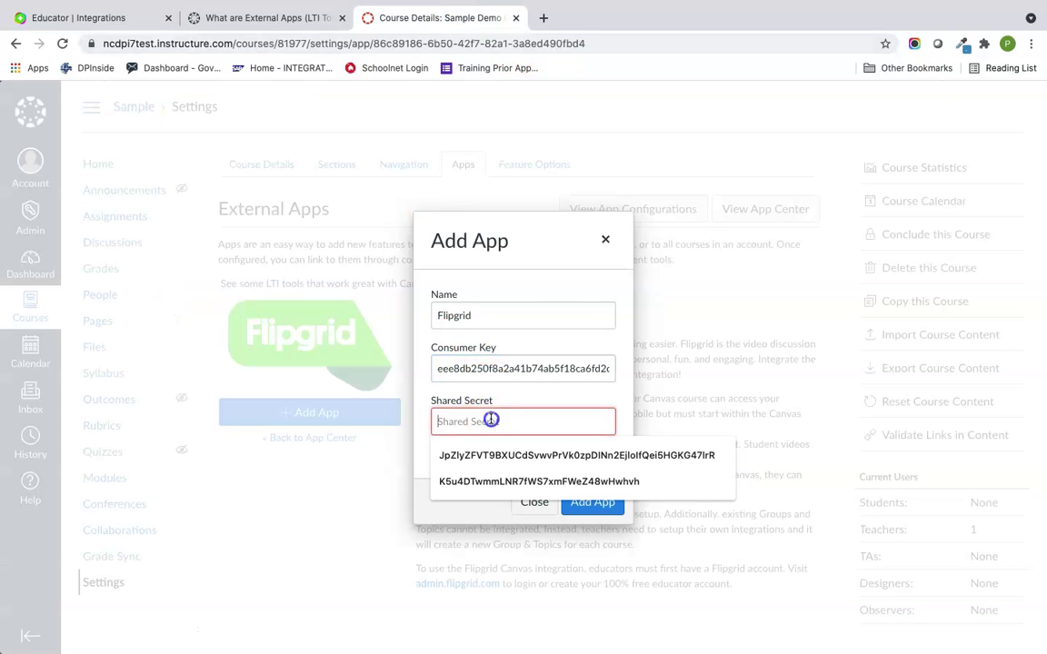
key(super+v)
click(581, 509)
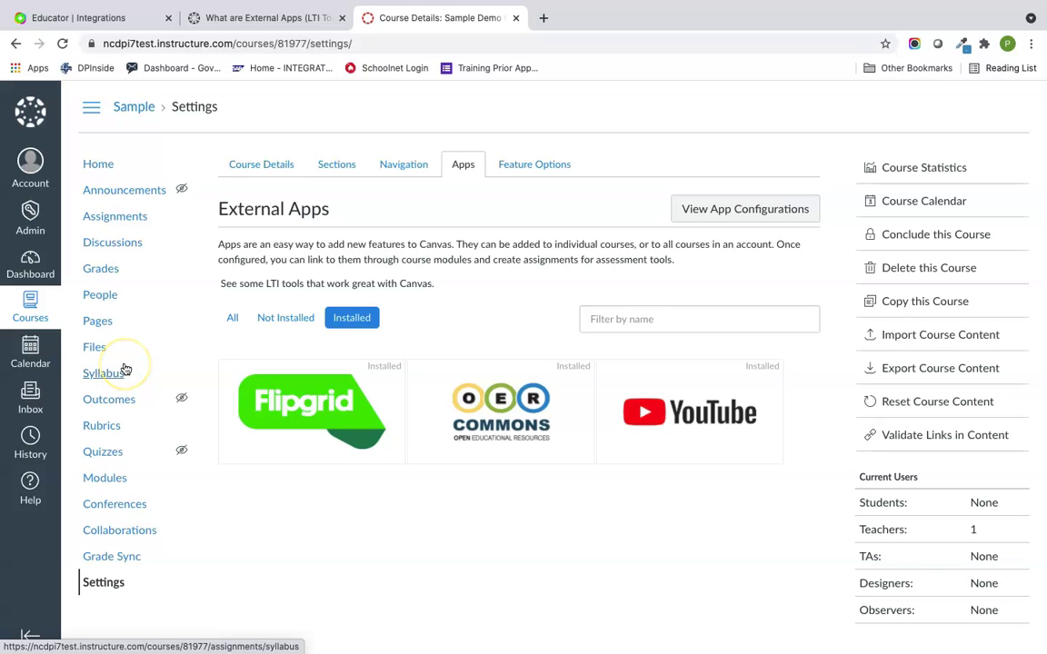
Edit the Figurative Language page and type 'After watching the video, post a flipgrid response.' below the video.
click(109, 479)
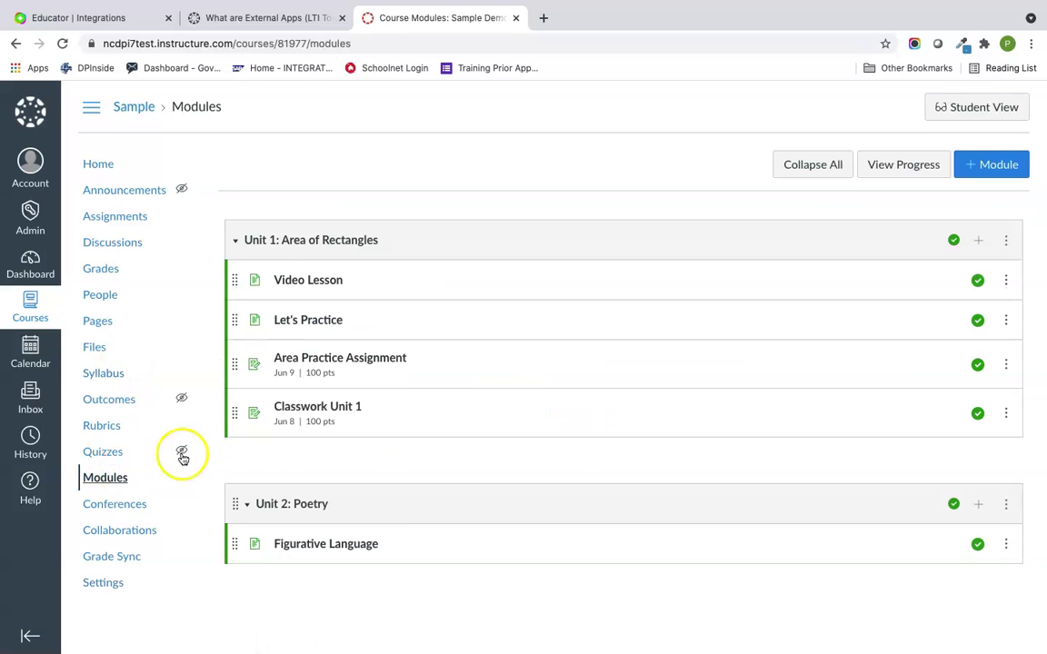
click(351, 546)
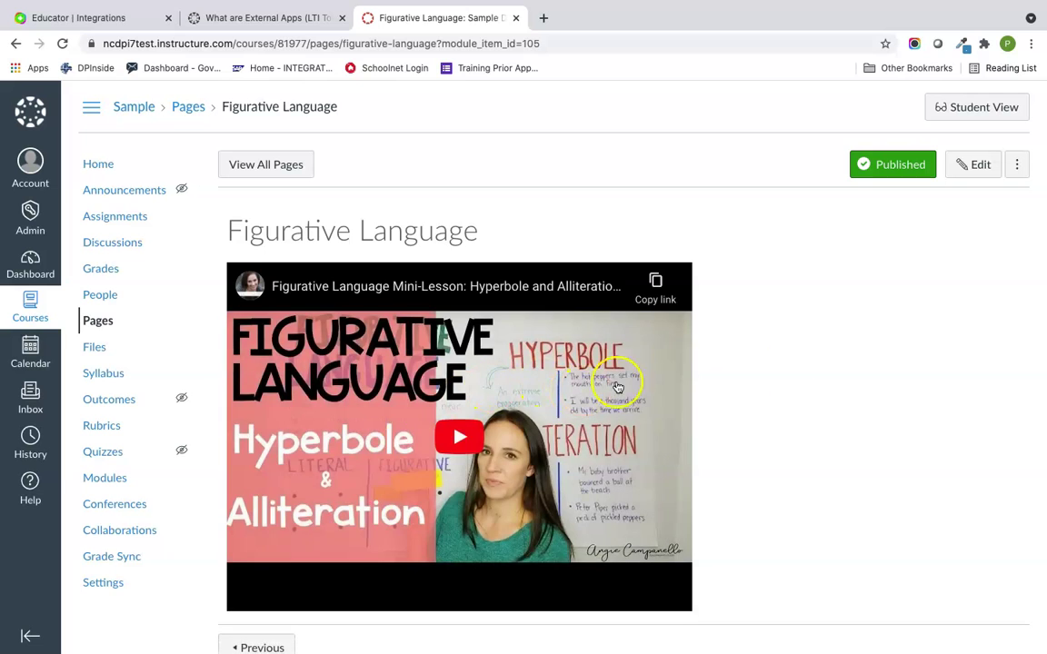
scroll(866, 382, down, 2)
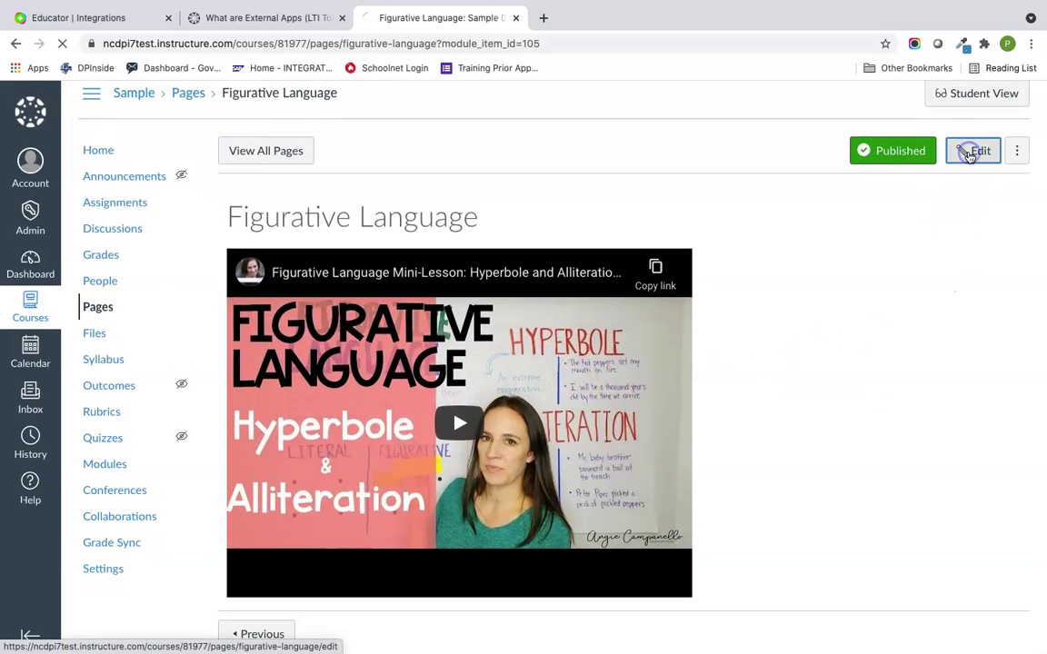
click(969, 153)
click(781, 420)
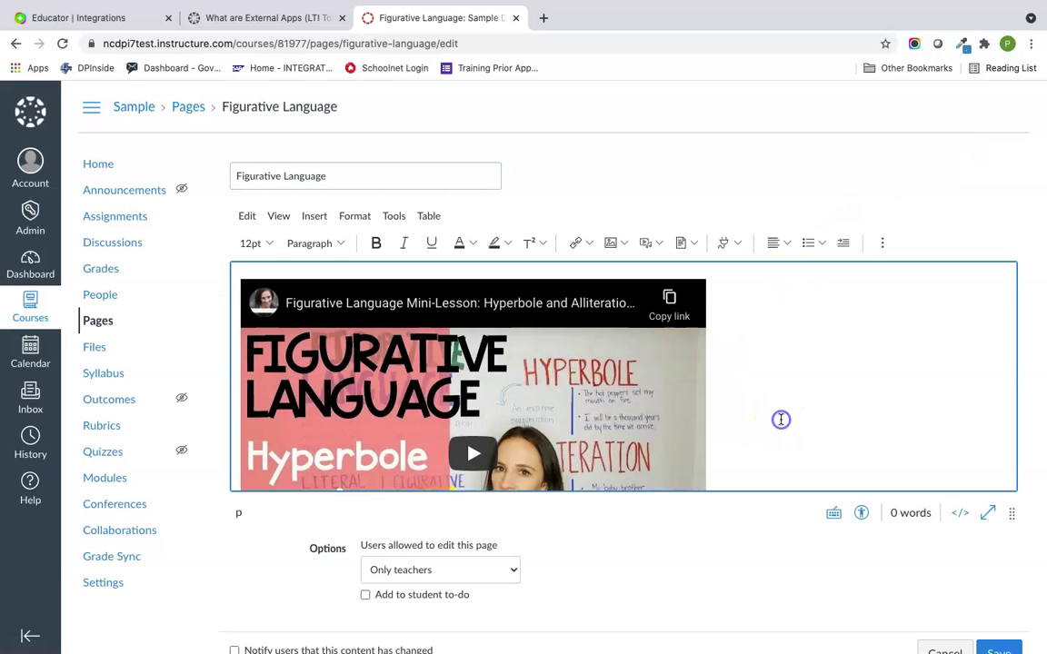
scroll(781, 420, down, 4)
text(After wat)
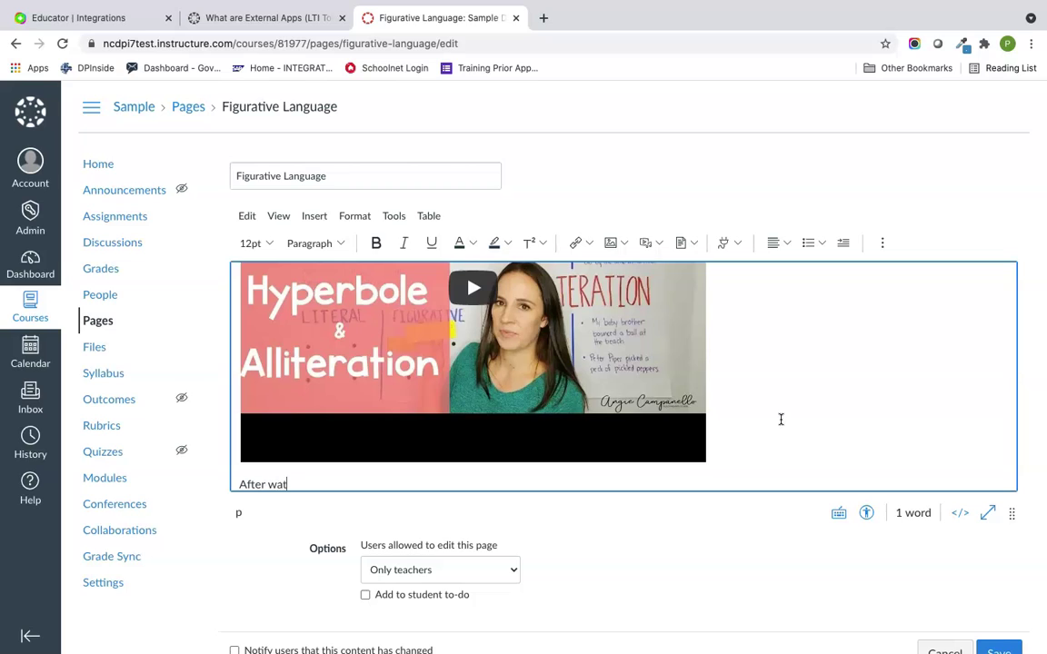
text(ching the f)
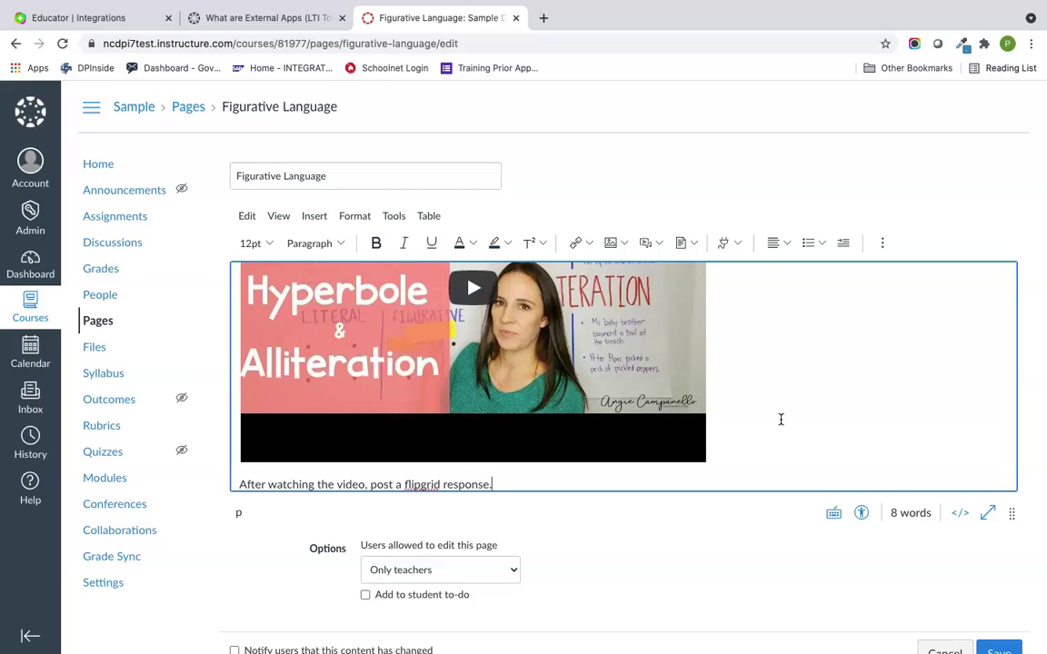
scroll(781, 420, down, 1)
Search the editor's full apps list for 'fli', then close it without inserting anything.
click(736, 244)
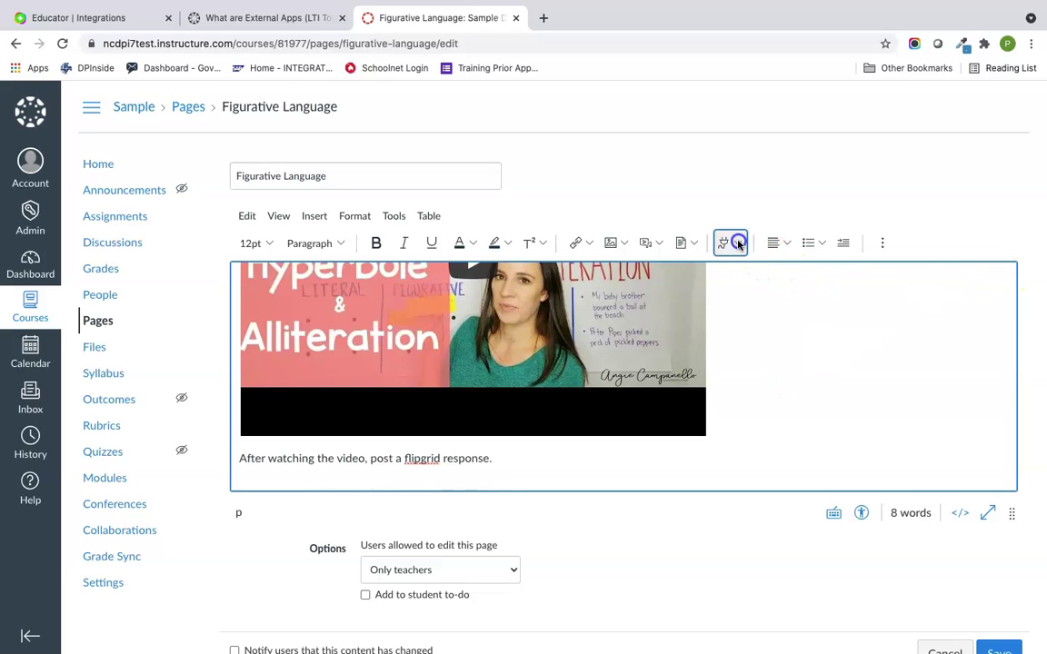
click(765, 318)
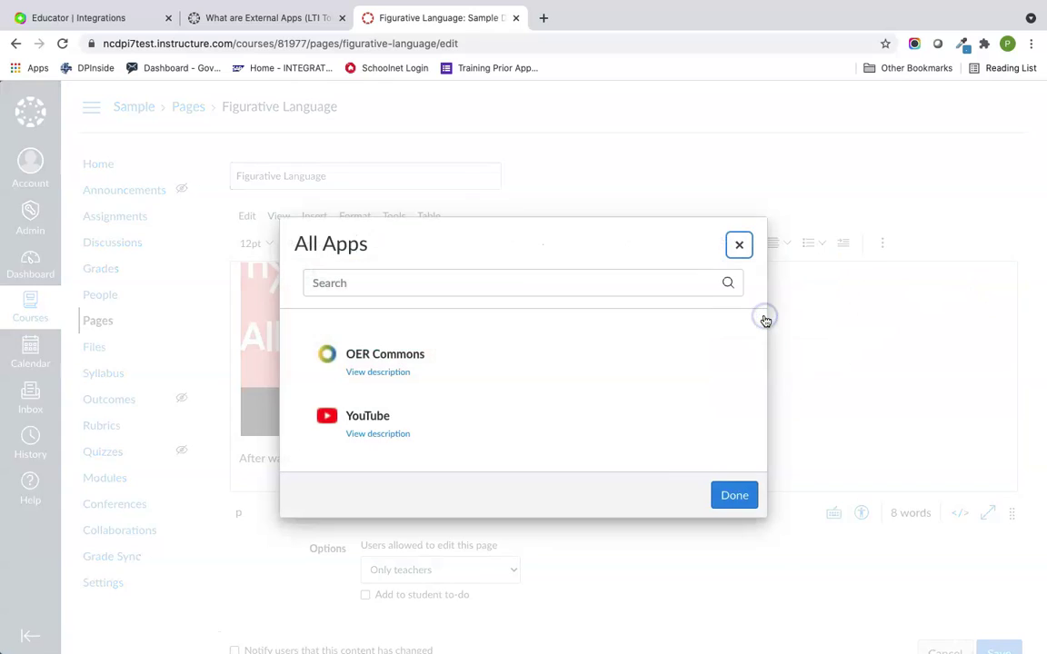
click(503, 282)
text(f)
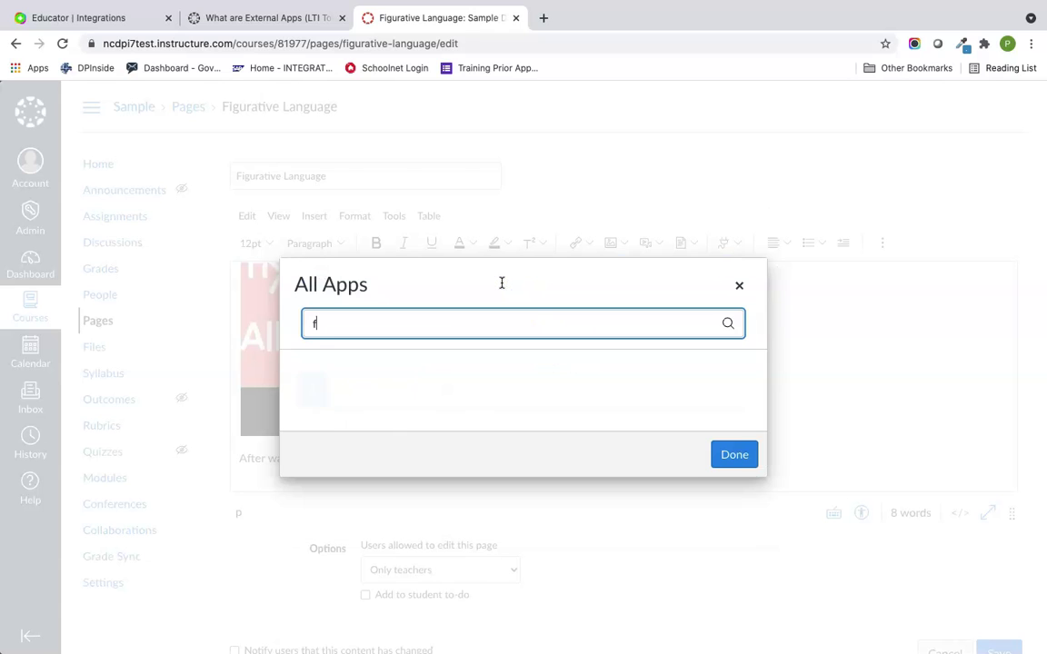
text(li)
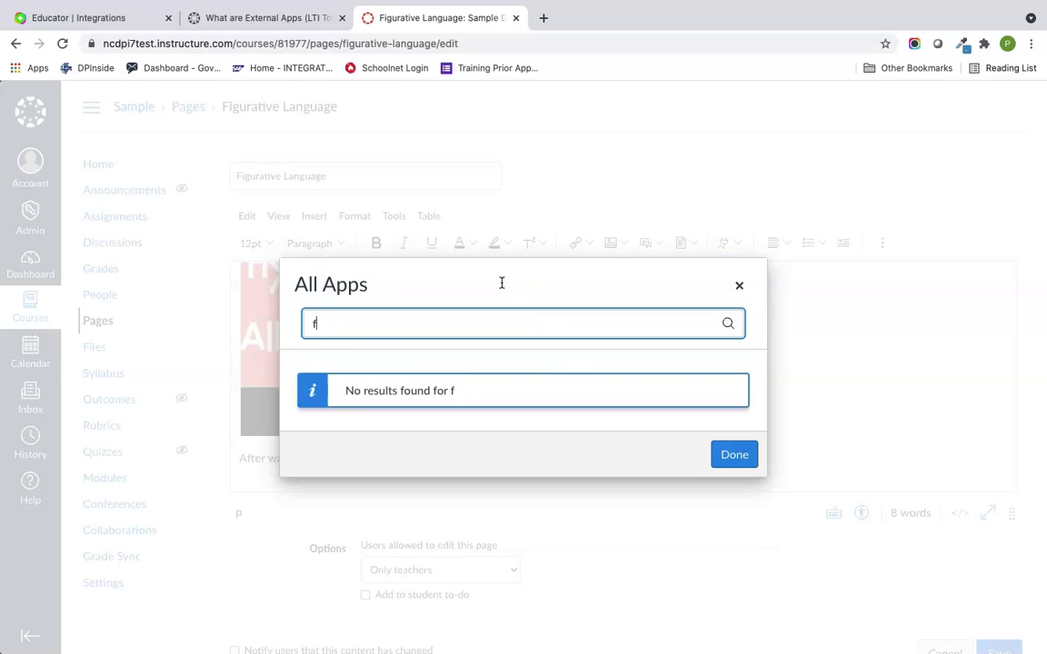
key(BackSpace)
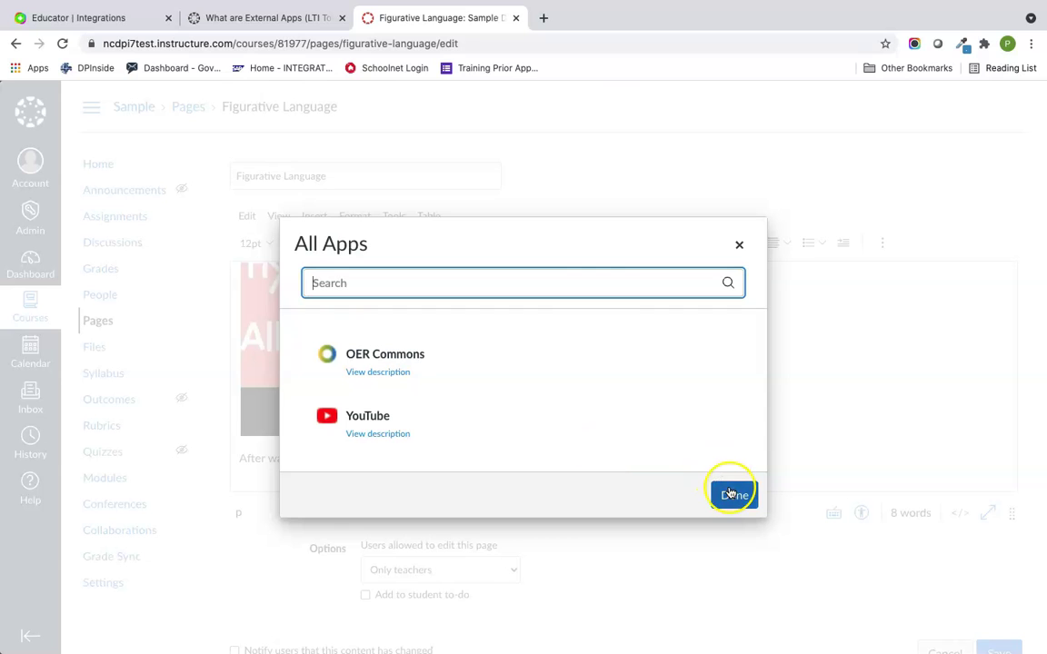
click(739, 245)
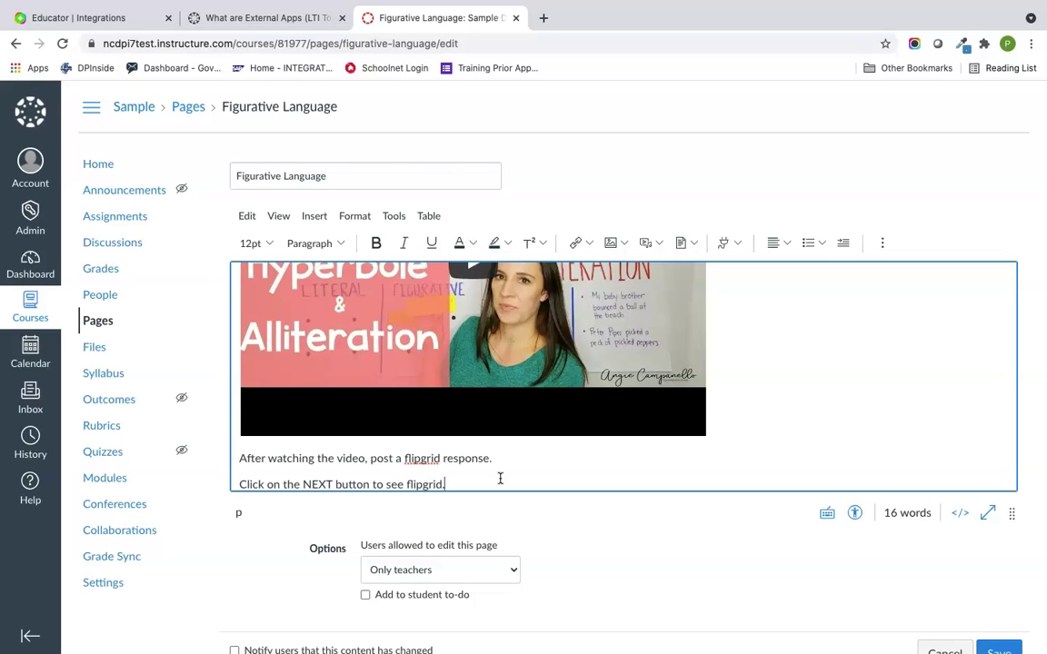
scroll(701, 456, down, 1)
Save the page and start adding an External Tool item to the Unit 2: Poetry module.
click(989, 646)
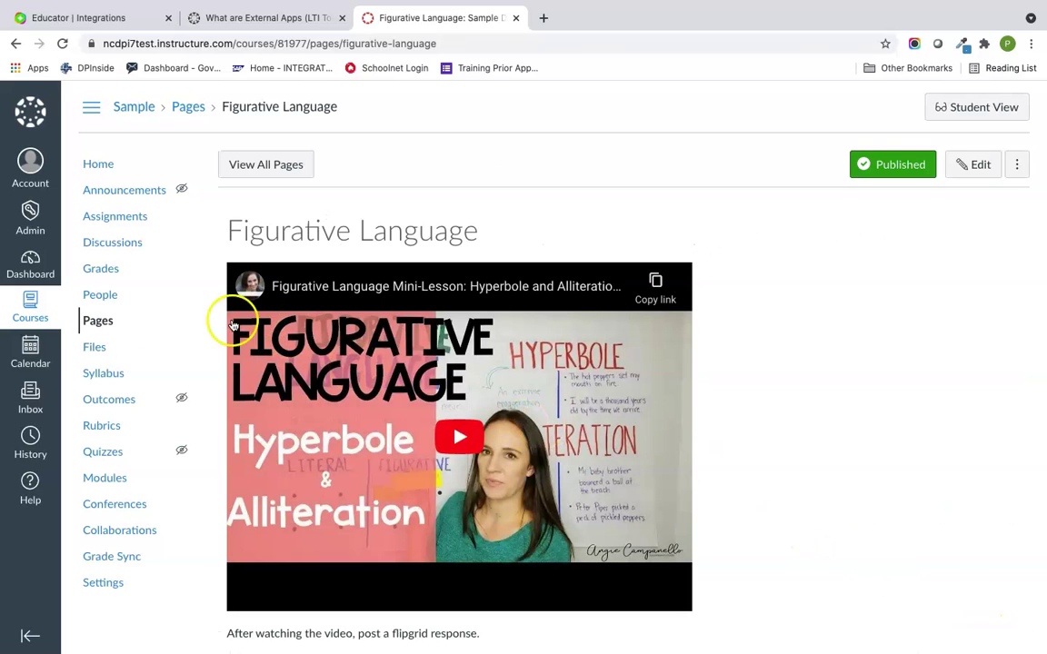
click(108, 477)
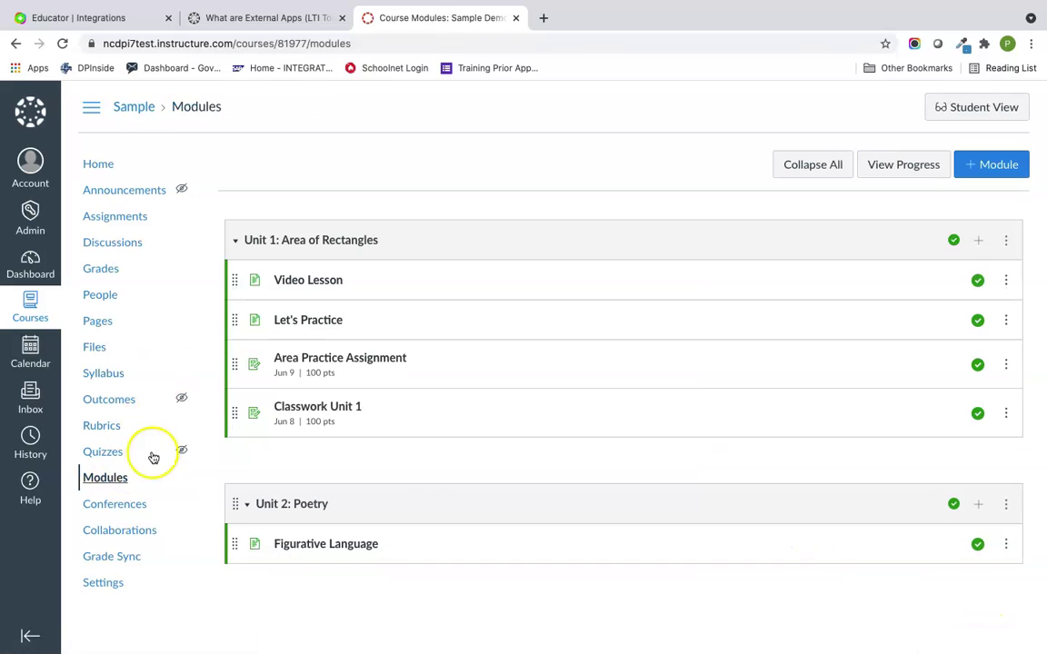
click(980, 508)
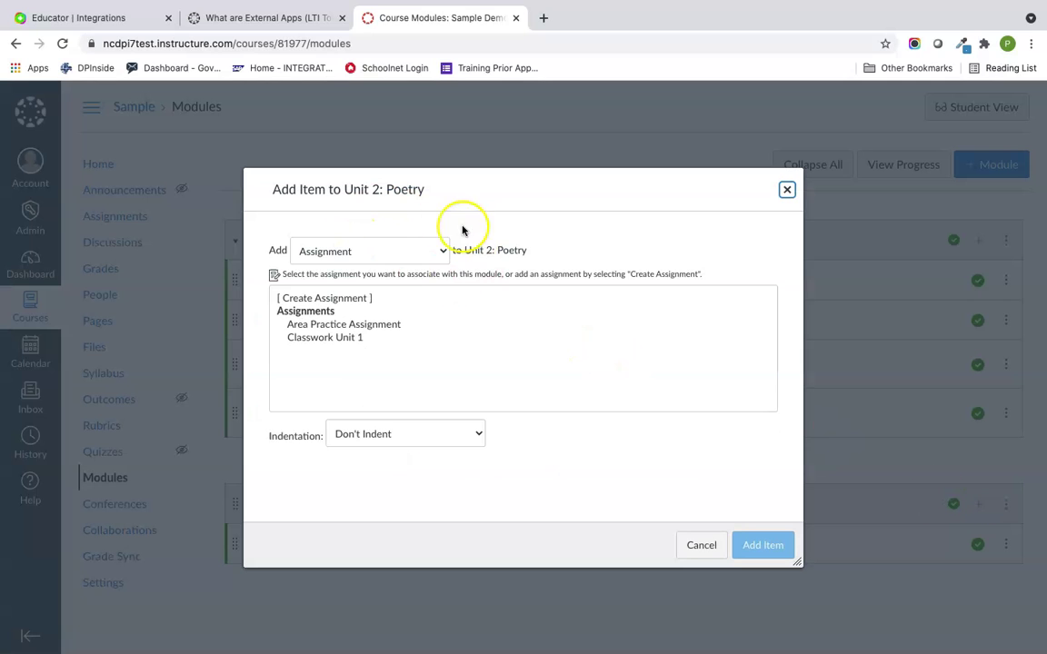
click(438, 252)
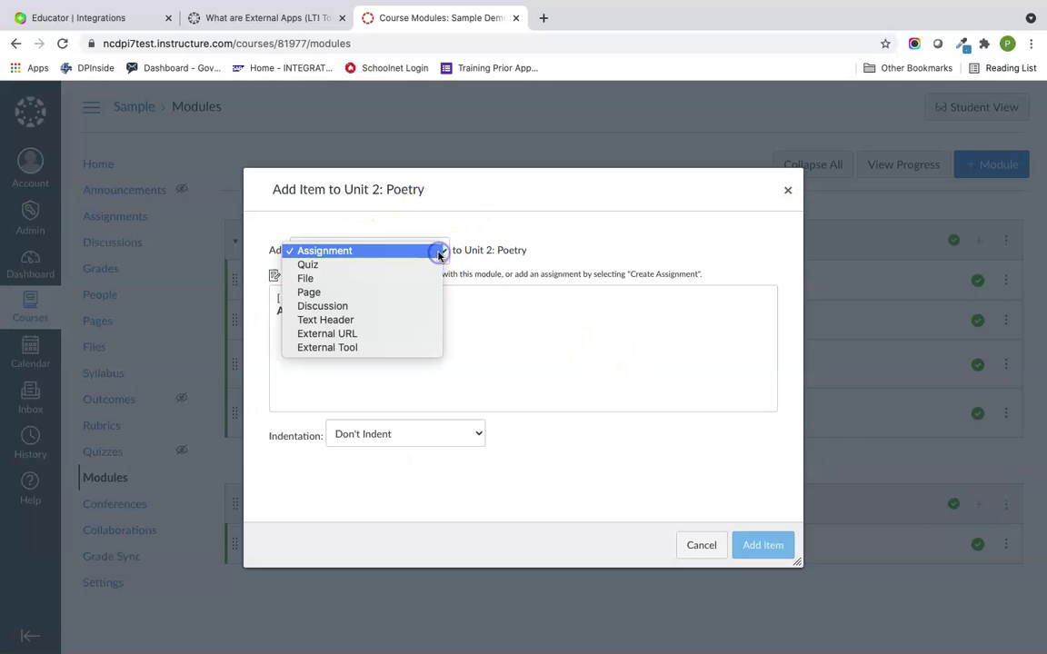
click(396, 349)
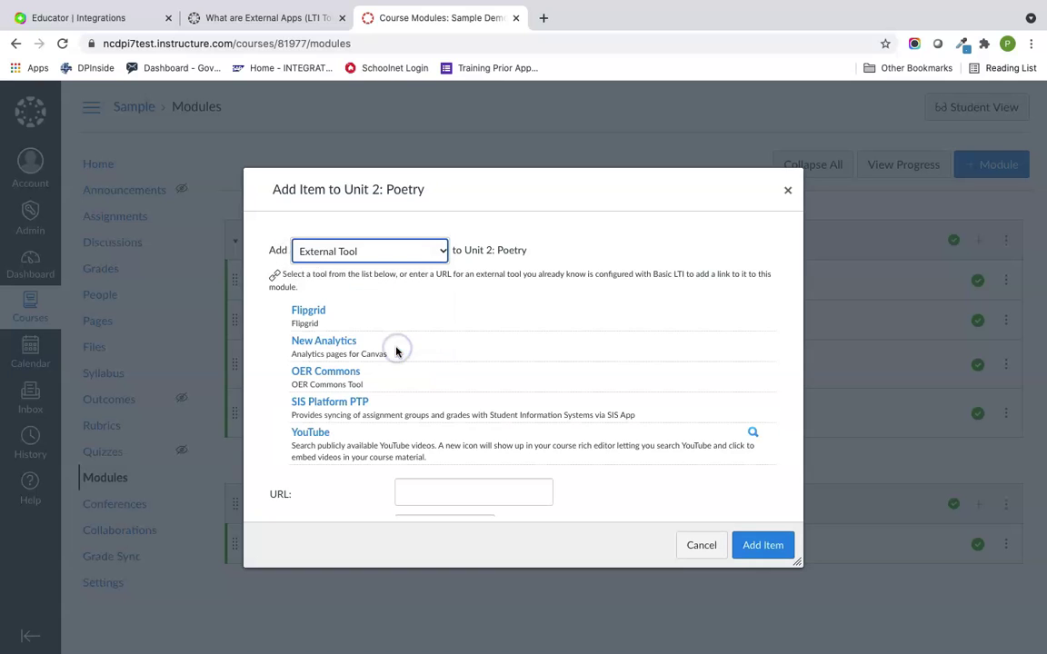
Add Flipgrid as the module's external-tool item and publish it.
click(309, 314)
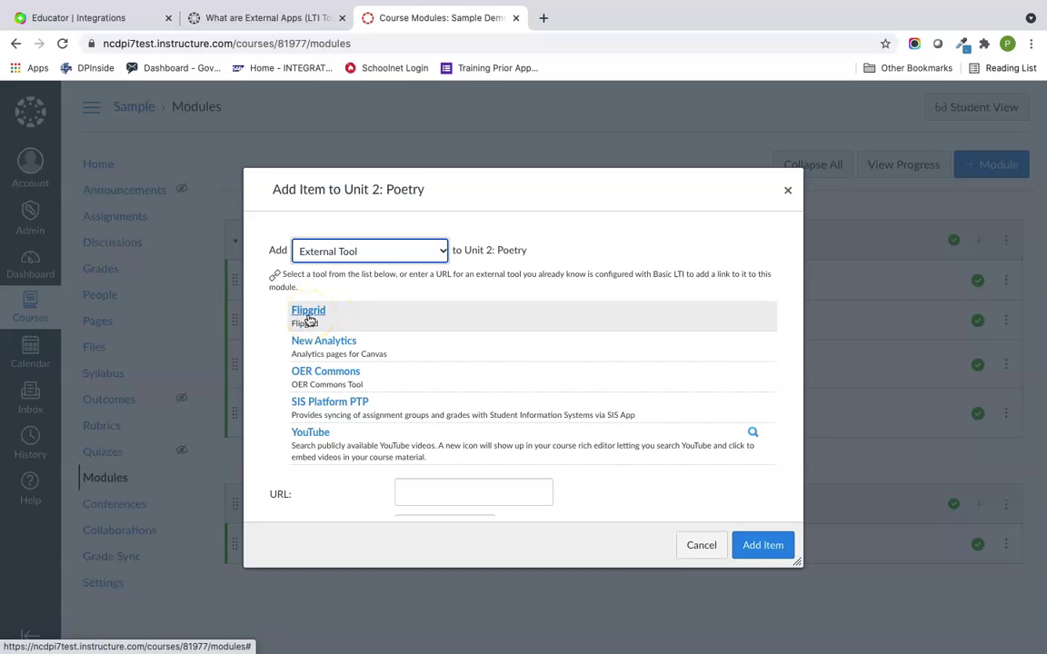
click(309, 316)
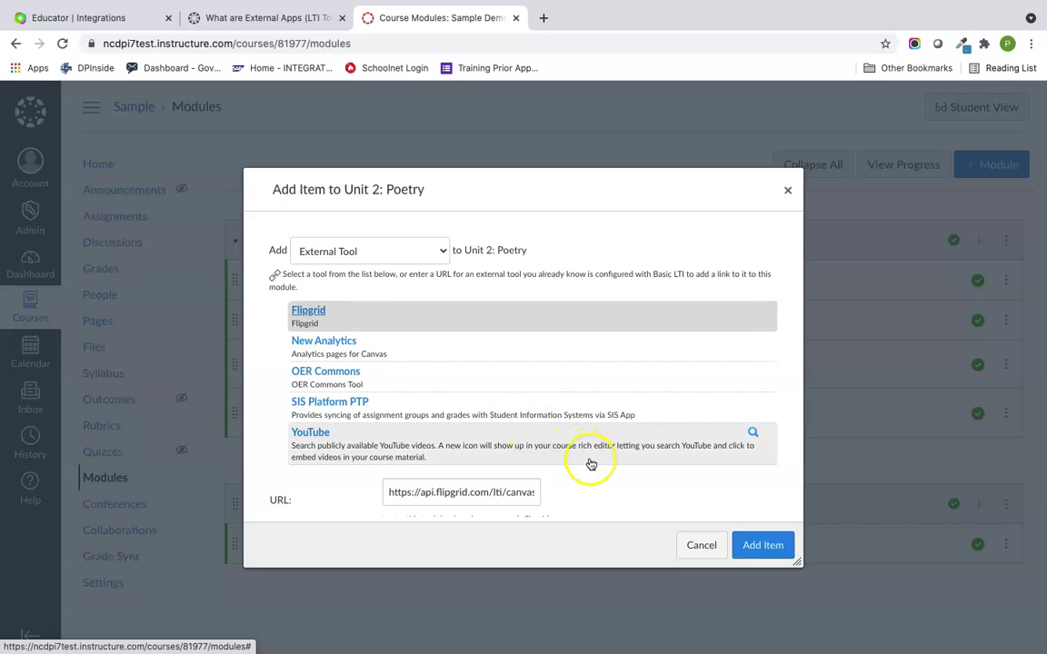
scroll(591, 464, down, 3)
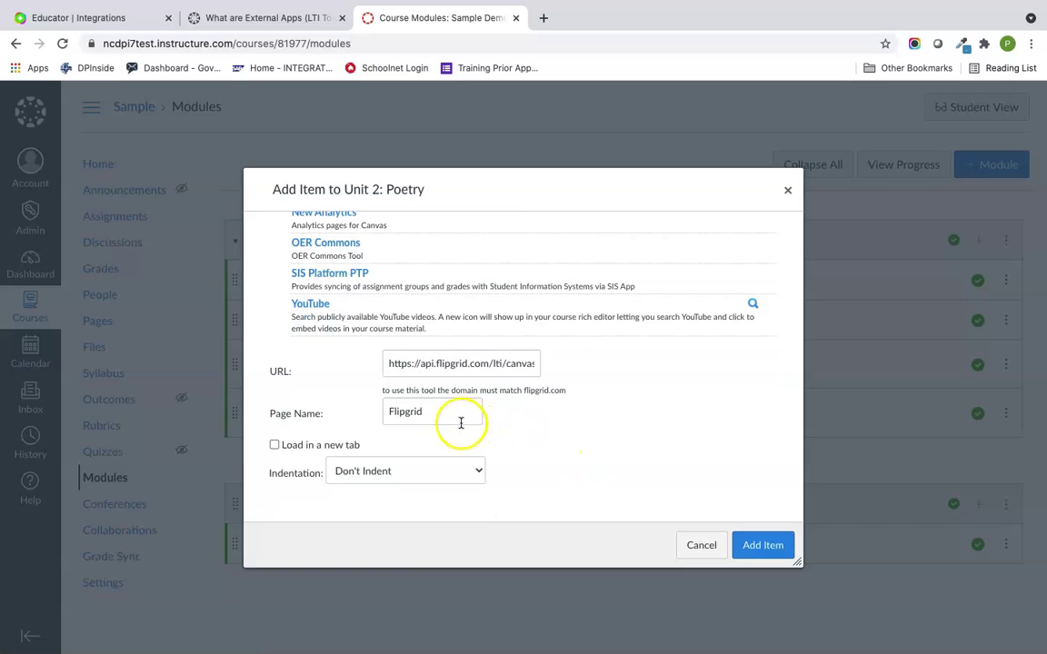
click(751, 546)
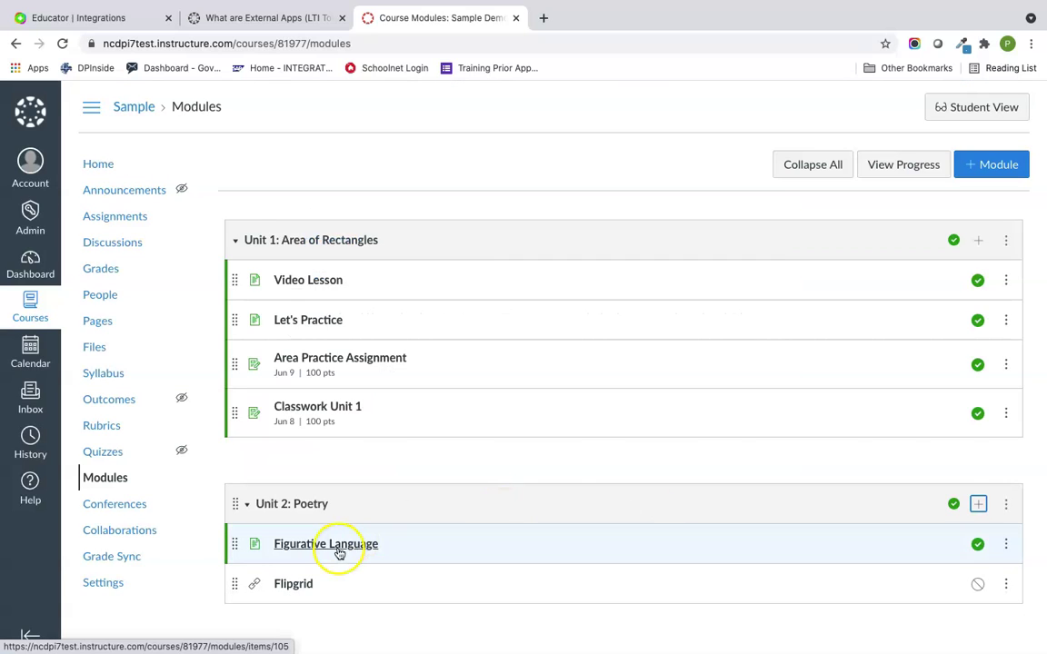
click(978, 584)
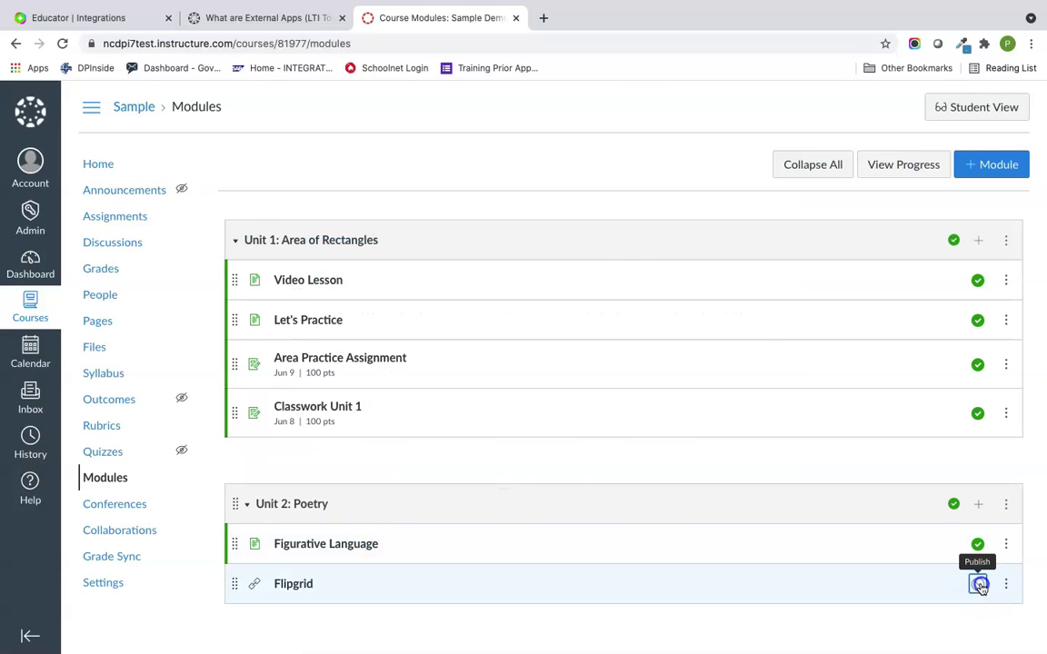
Open the Flipgrid module item, create the 'Sample Demo Course' group, and scroll to its 0 Topics.
click(283, 585)
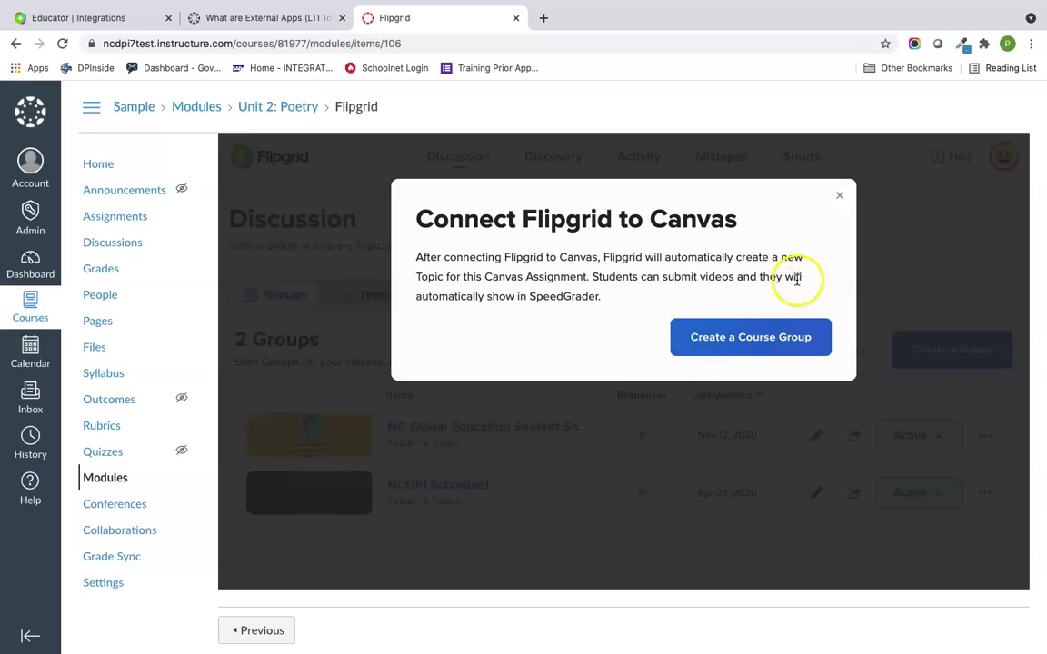
click(795, 339)
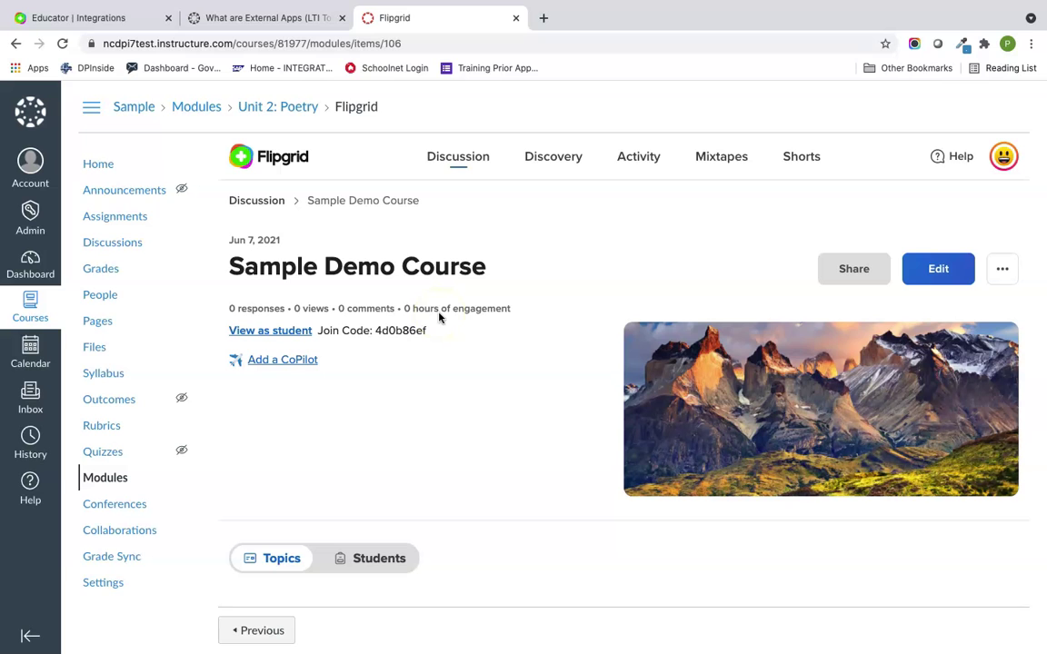
scroll(493, 451, down, 5)
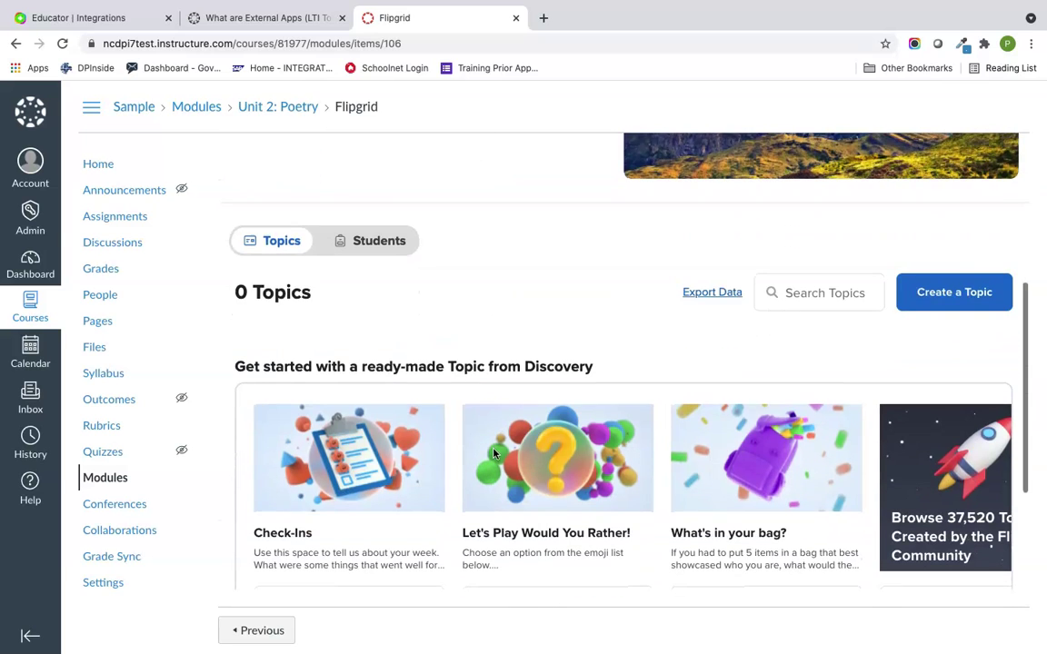
Title the new topic 'What do you think?' and write a prompt asking for two figurative-language examples.
click(951, 293)
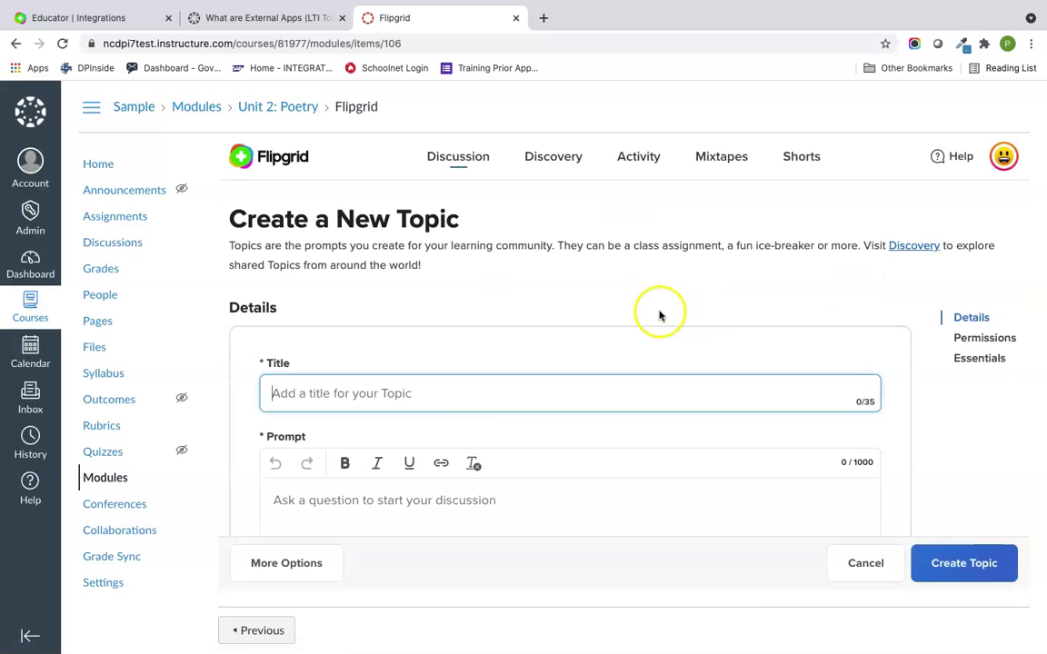
text(What do you think)
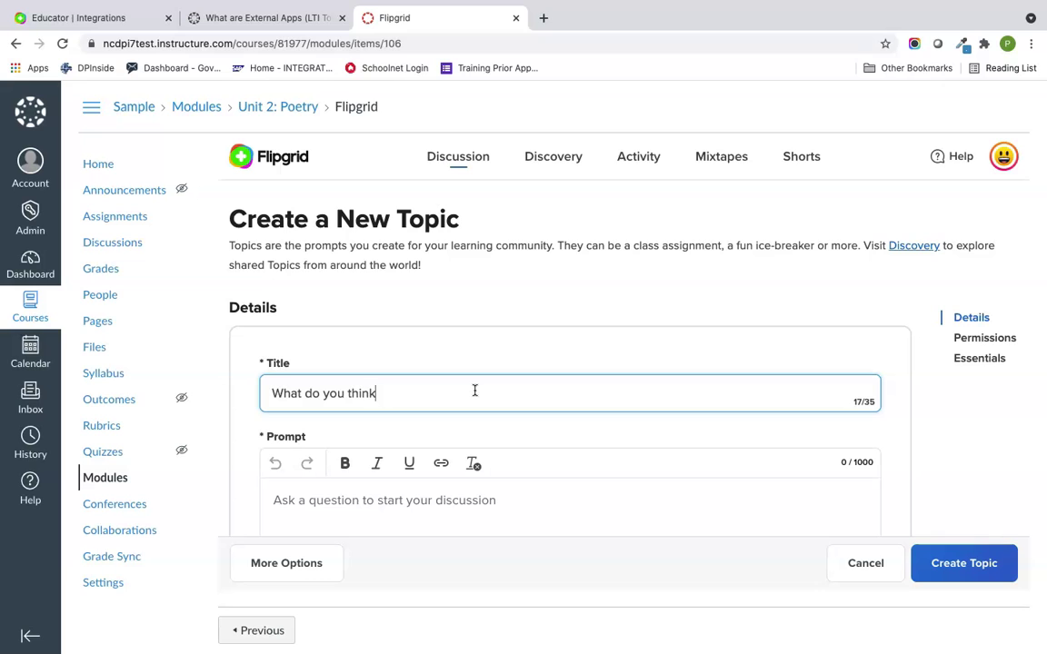
scroll(475, 391, down, 2)
click(388, 413)
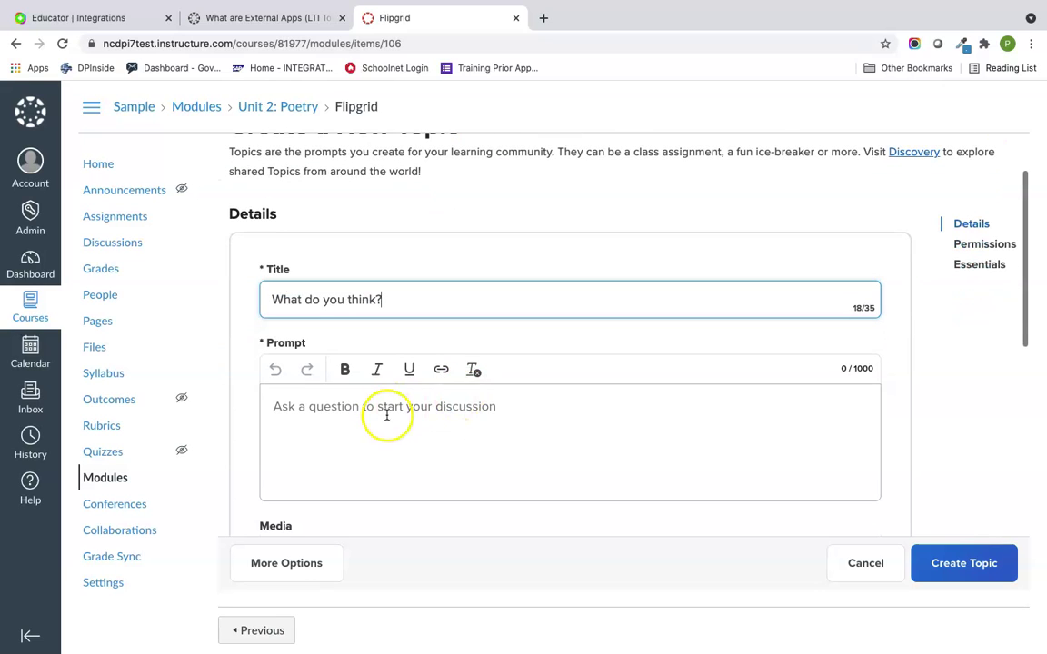
text(Gi)
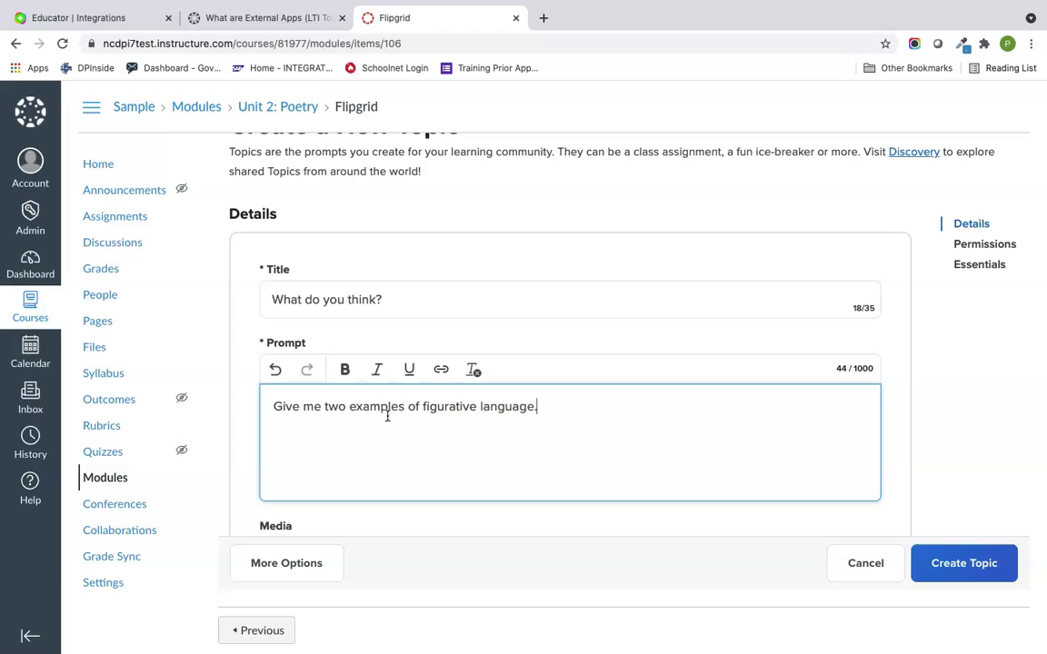
Set the topic's Recording Time to 30 seconds and create it.
scroll(570, 465, down, 5)
scroll(783, 397, down, 9)
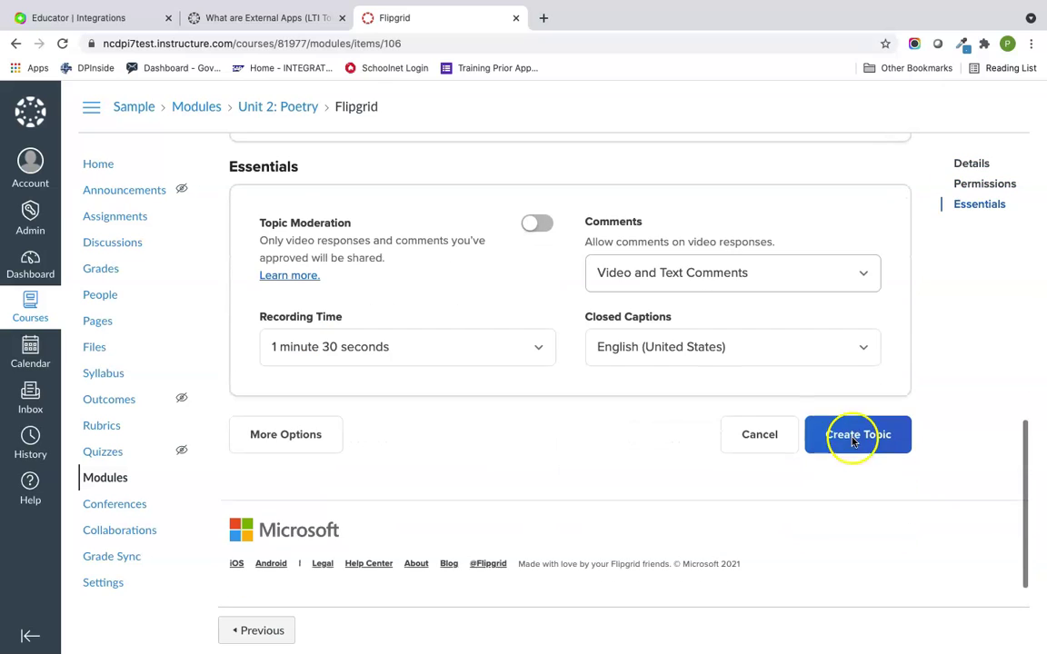
click(516, 341)
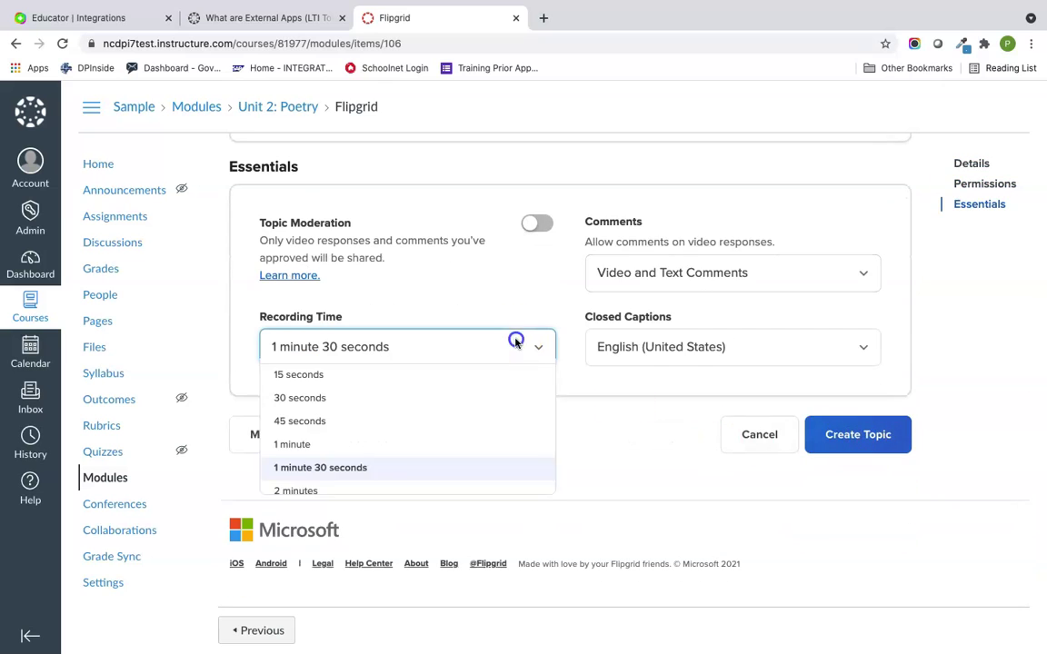
click(451, 399)
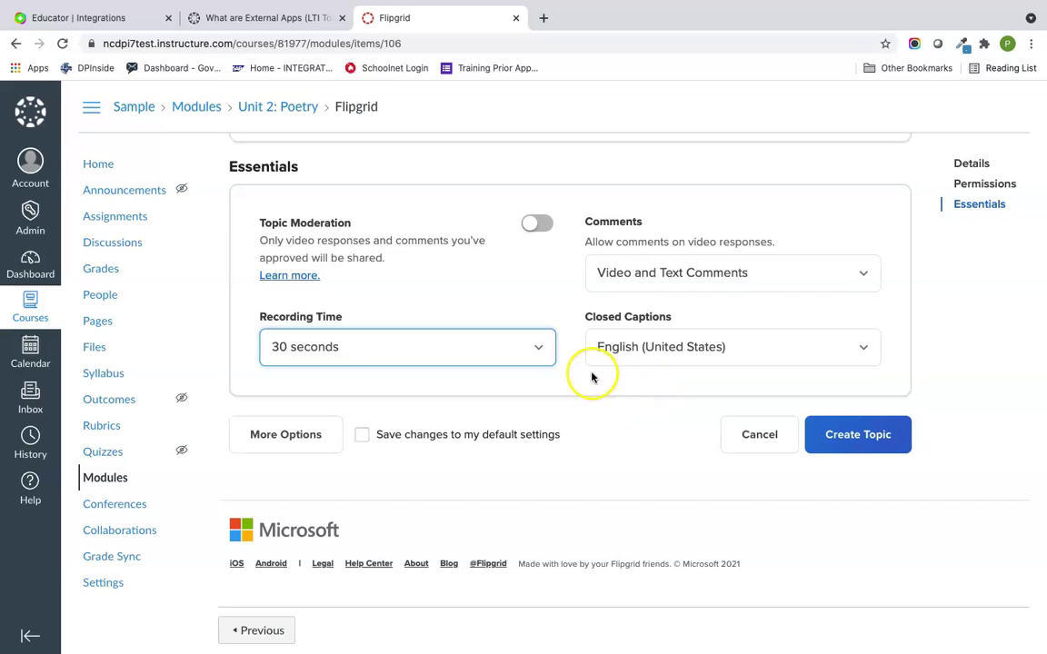
click(835, 434)
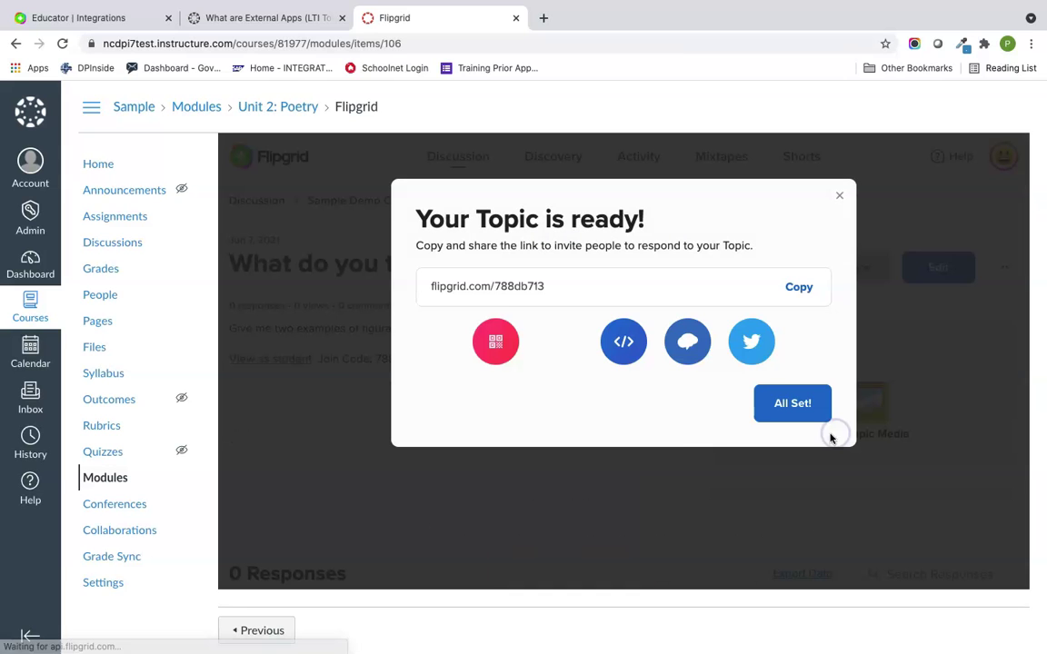
Dismiss the topic-ready message and enter Student View from the course home page.
click(796, 403)
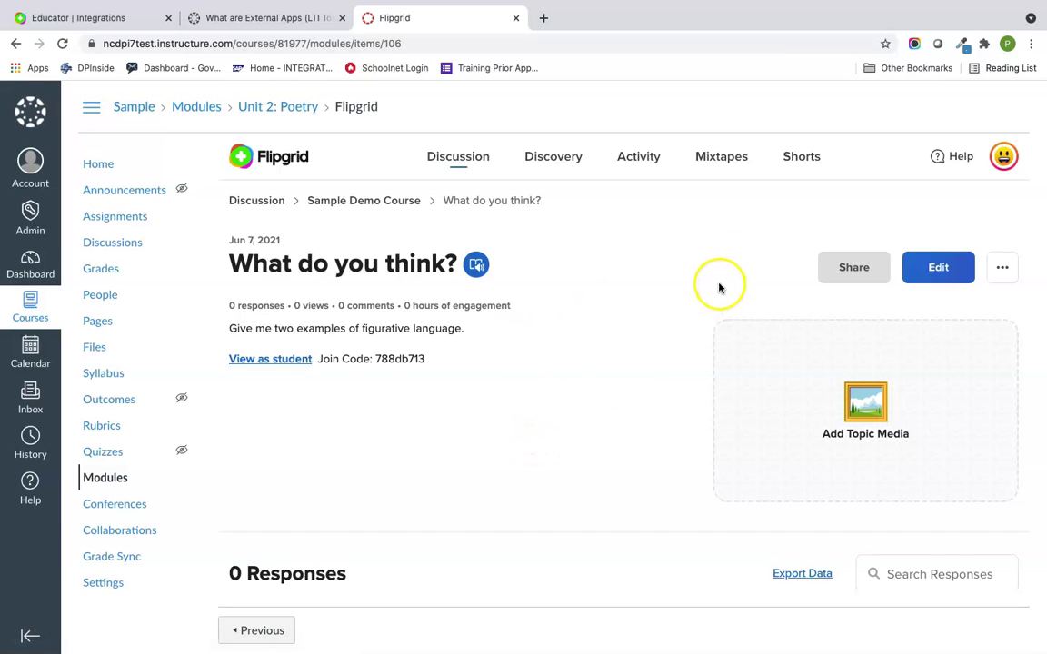
click(102, 166)
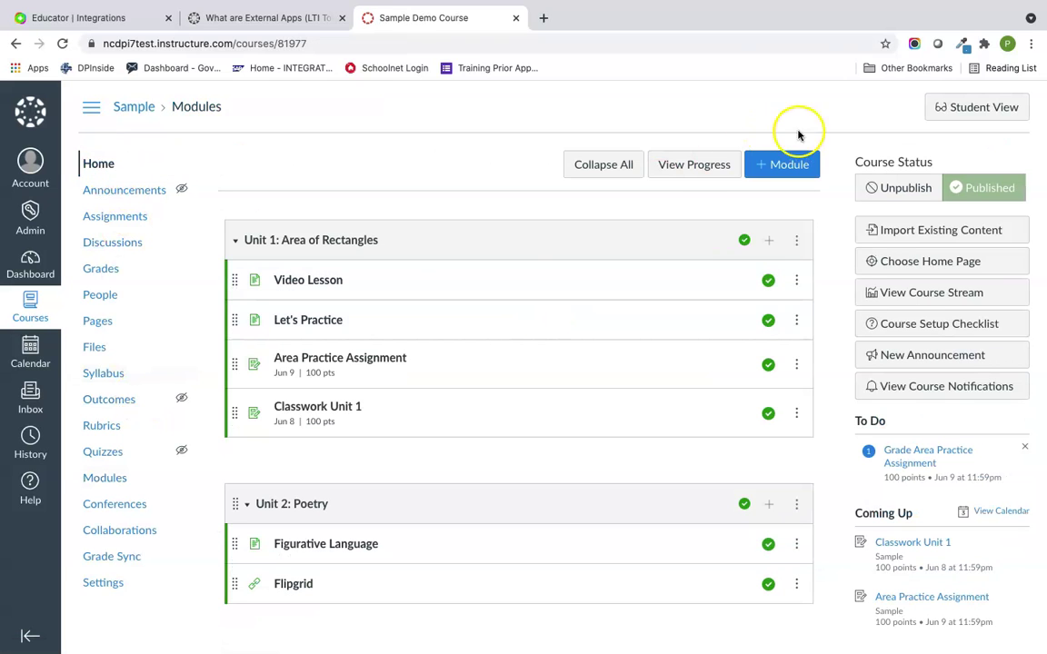
click(978, 109)
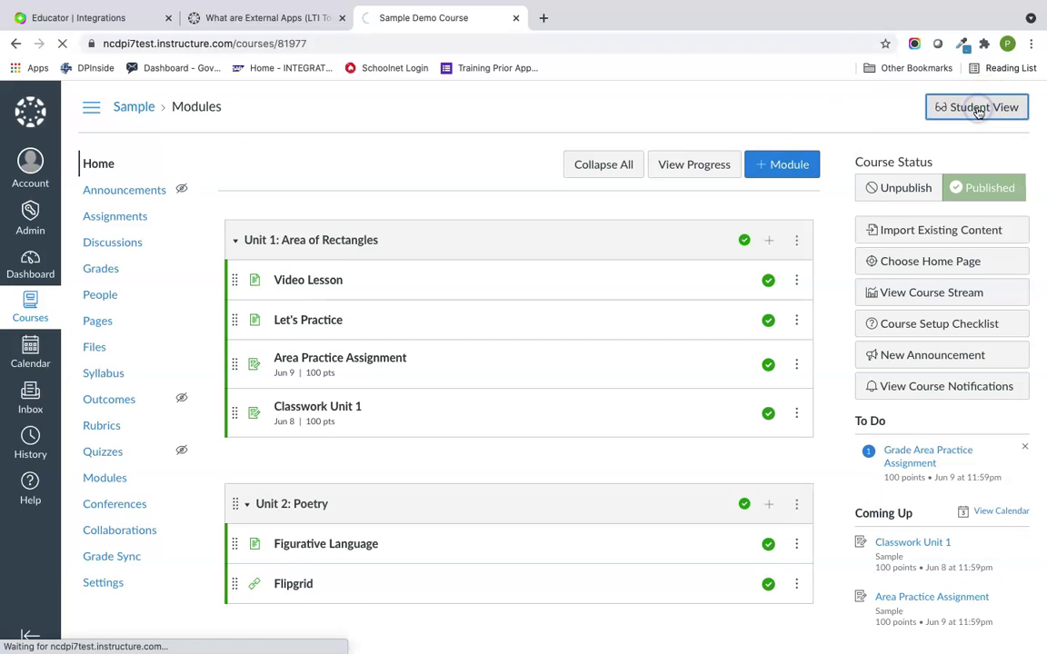
As the test student, open Unit 2's Flipgrid item and check its 'What do you think?' topic.
click(279, 585)
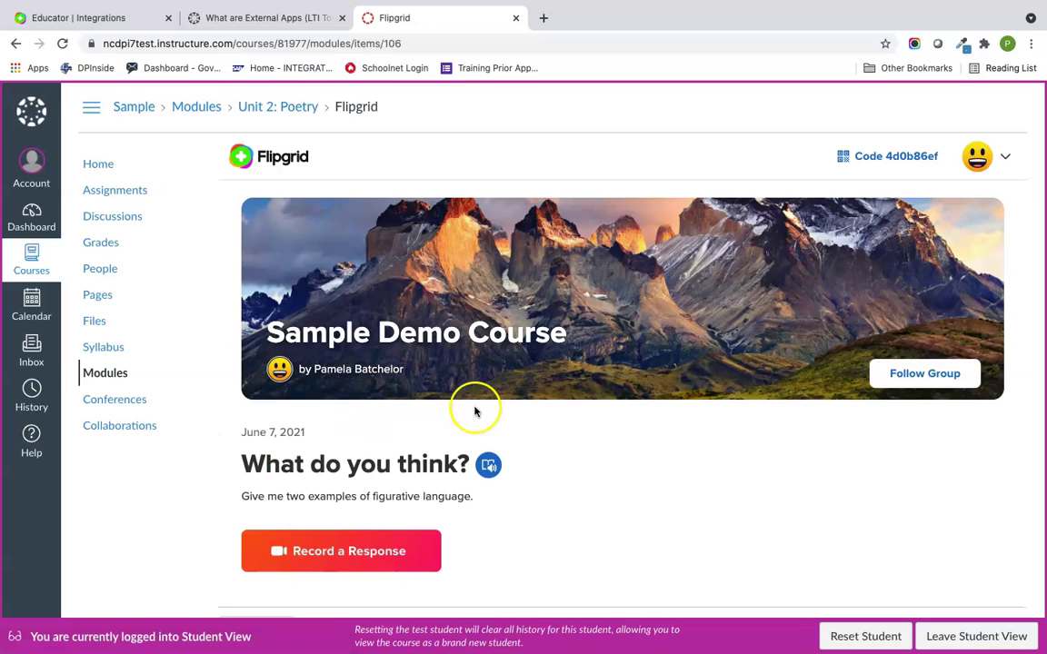
scroll(477, 413, down, 3)
scroll(476, 412, down, 2)
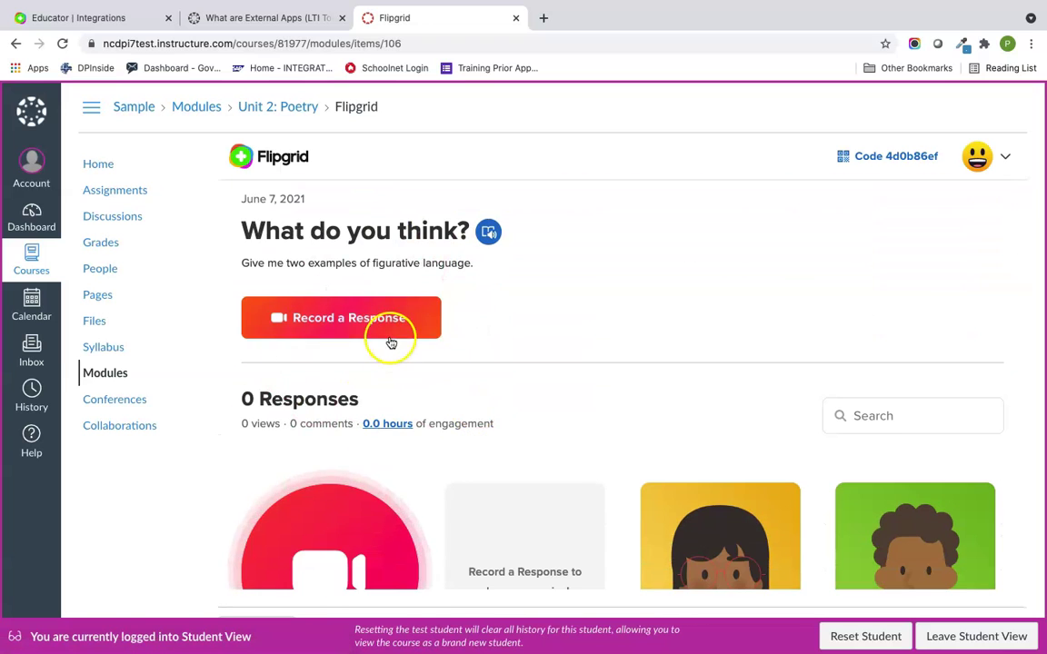
scroll(385, 341, up, 3)
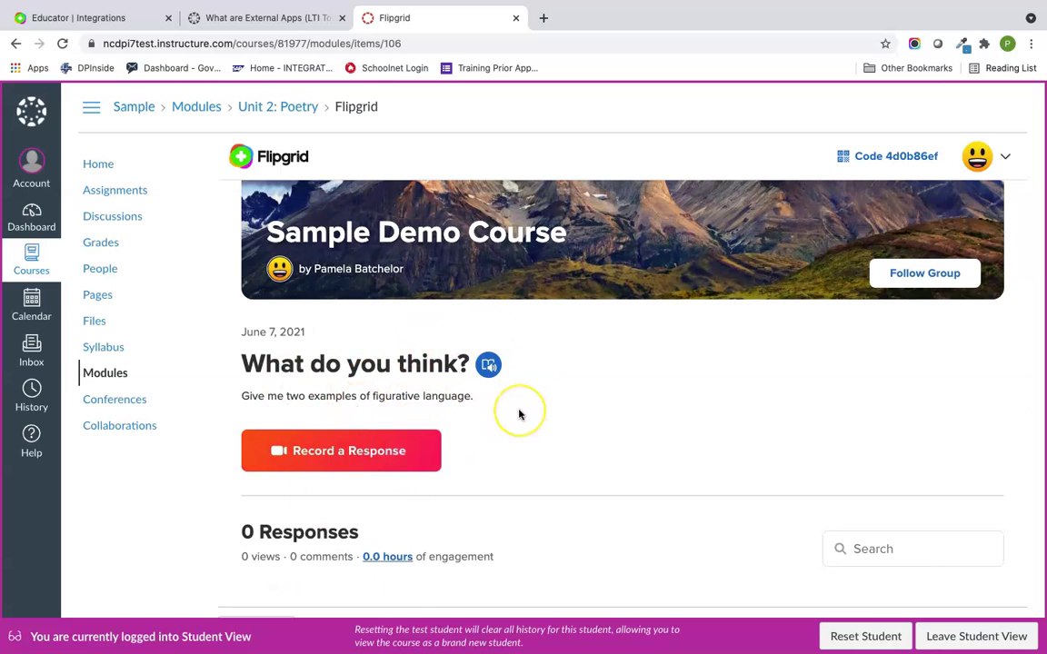
scroll(519, 414, down, 5)
click(305, 353)
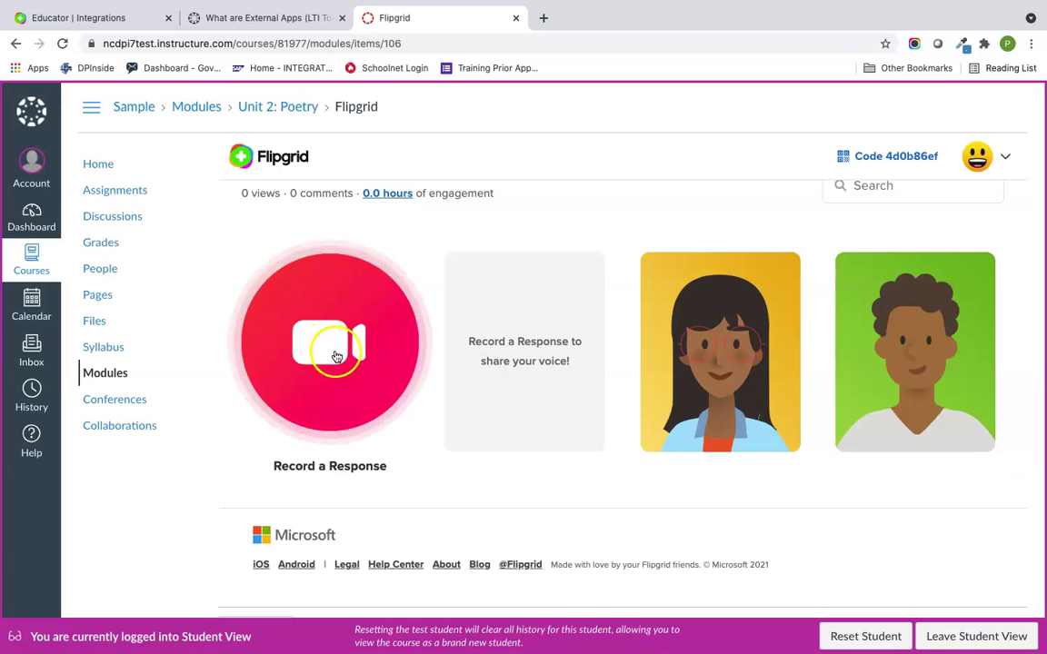
scroll(340, 368, up, 3)
scroll(337, 384, up, 1)
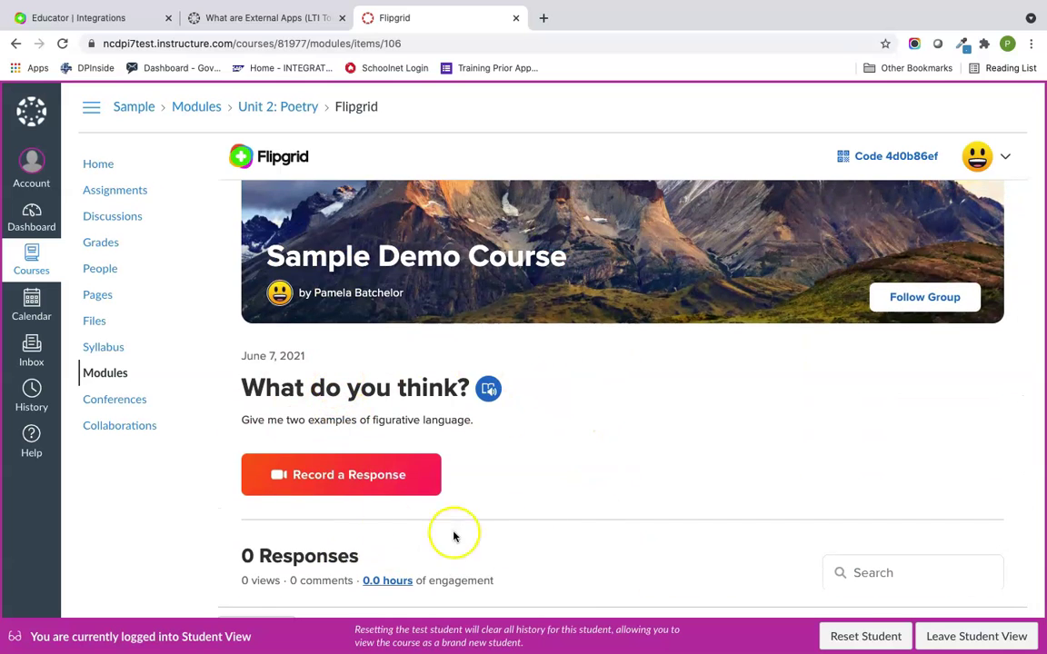
scroll(527, 405, down, 5)
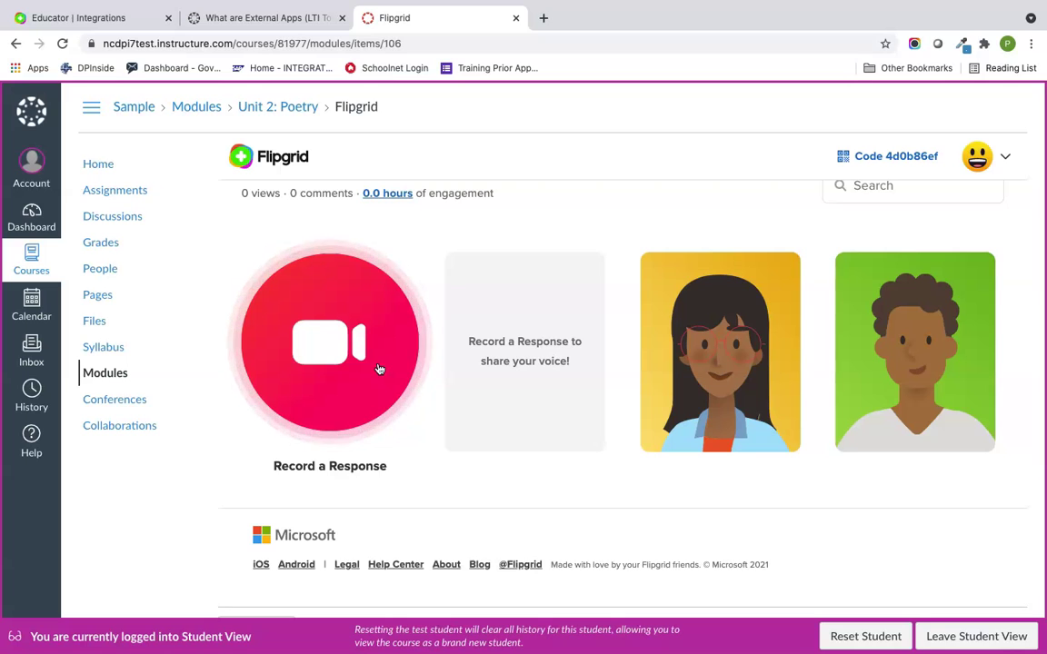
Search Google for 'eduappcenter' in a new tab beside the External Apps guide.
click(266, 20)
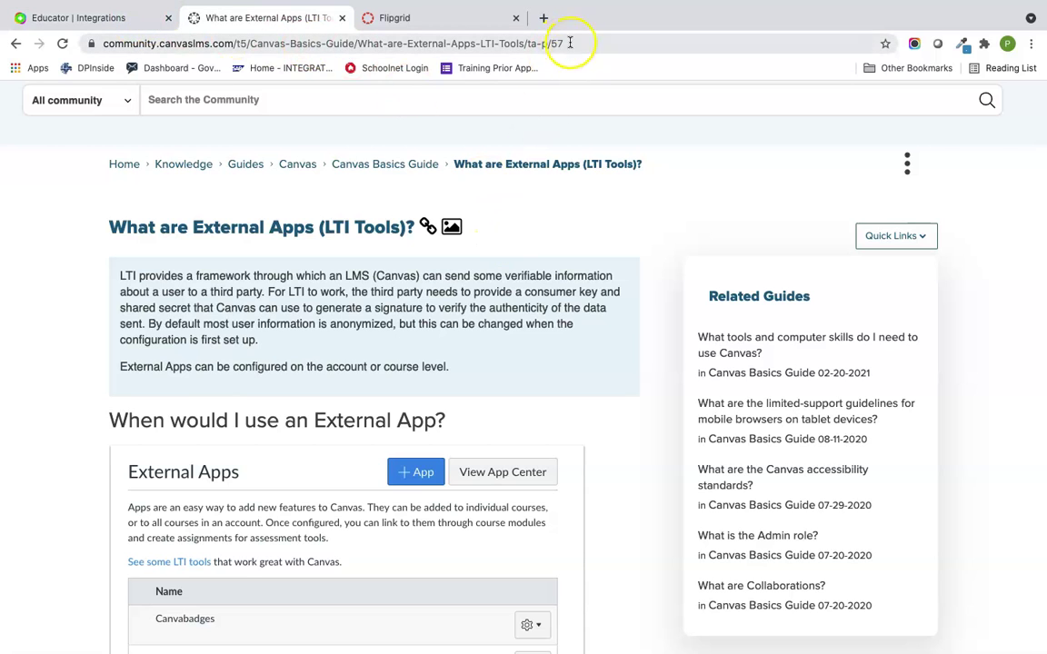
click(543, 19)
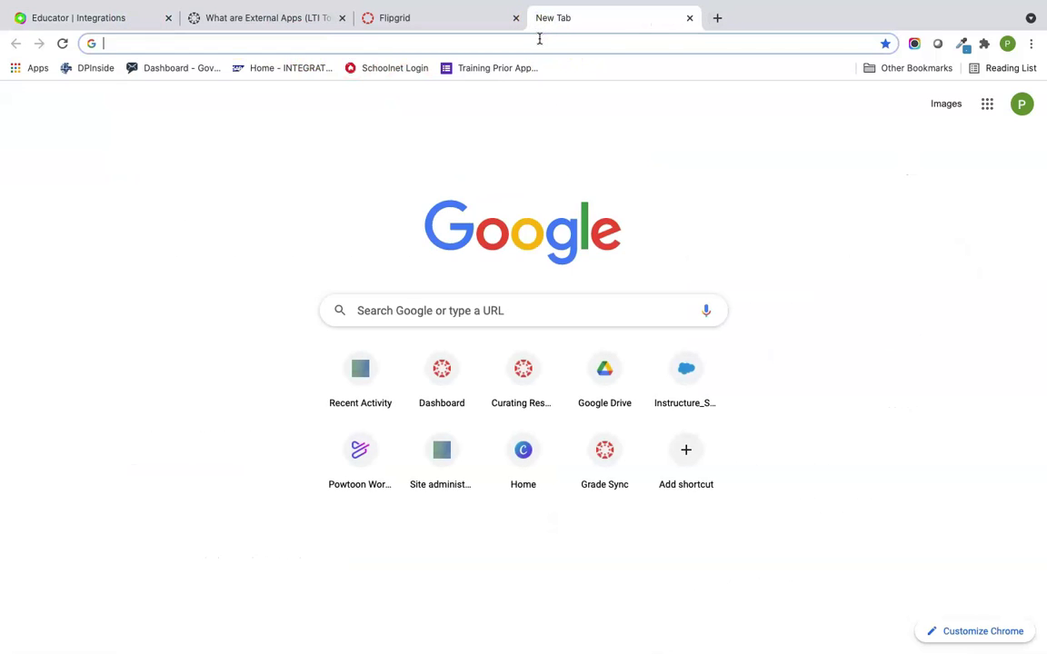
text(edu)
key(Return)
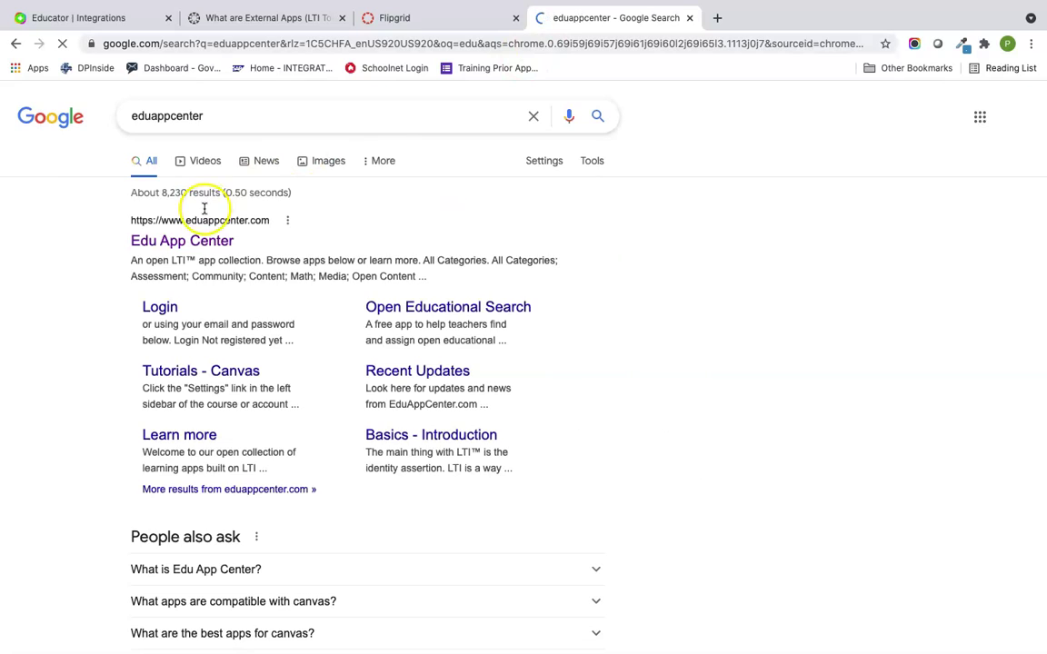
Browse Edu App Center's grid of 463 LTI apps, then go back to the Canvas Flipgrid tab.
click(209, 240)
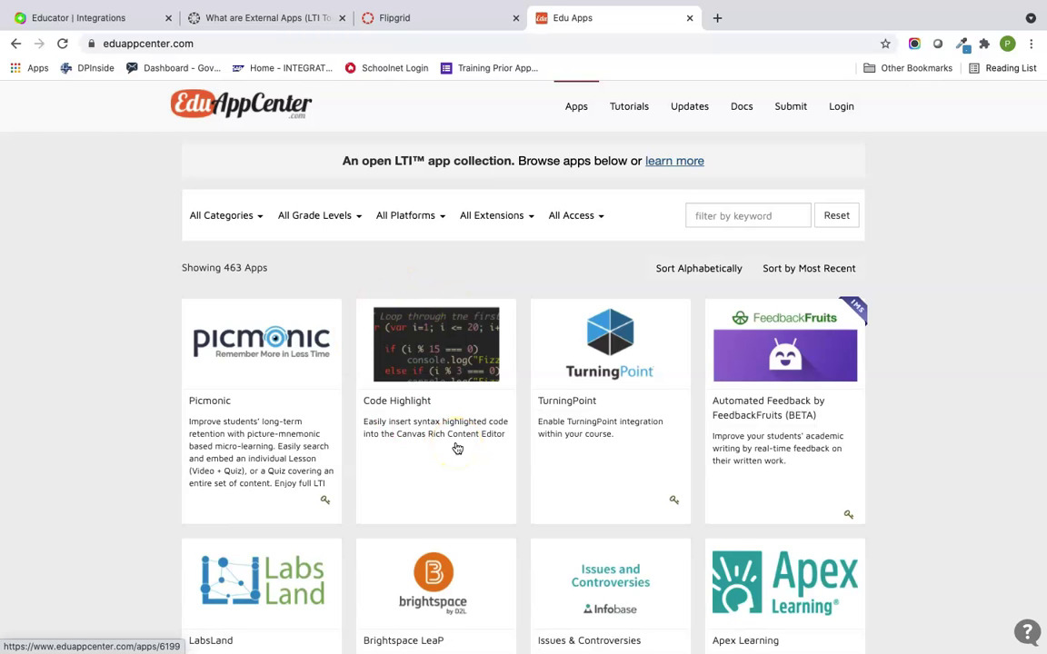
scroll(407, 518, down, 5)
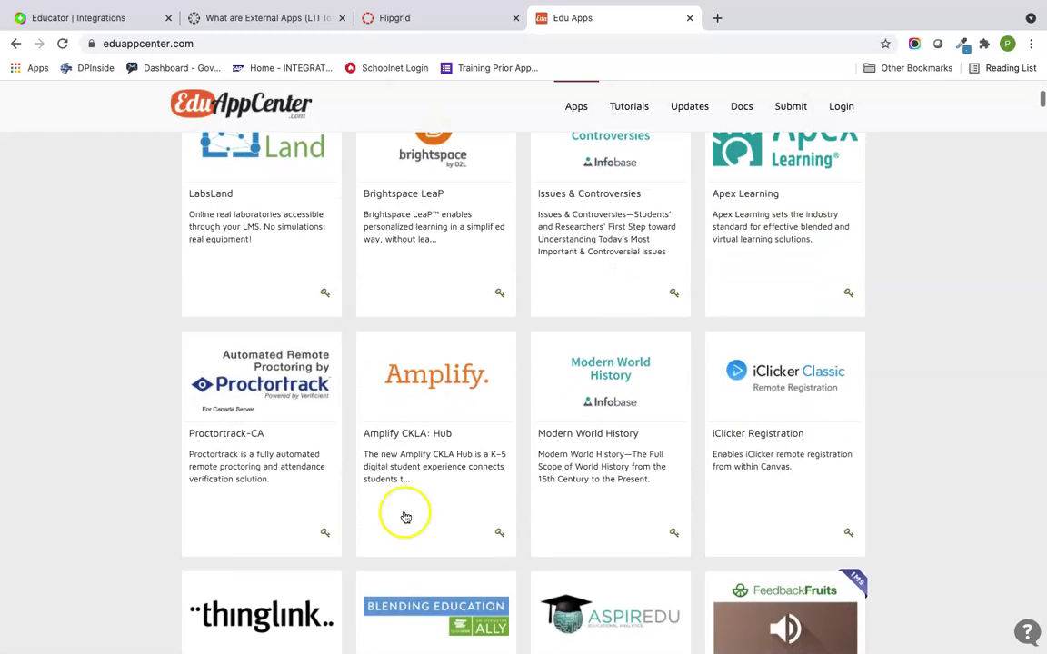
scroll(351, 409, down, 2)
scroll(353, 409, down, 1)
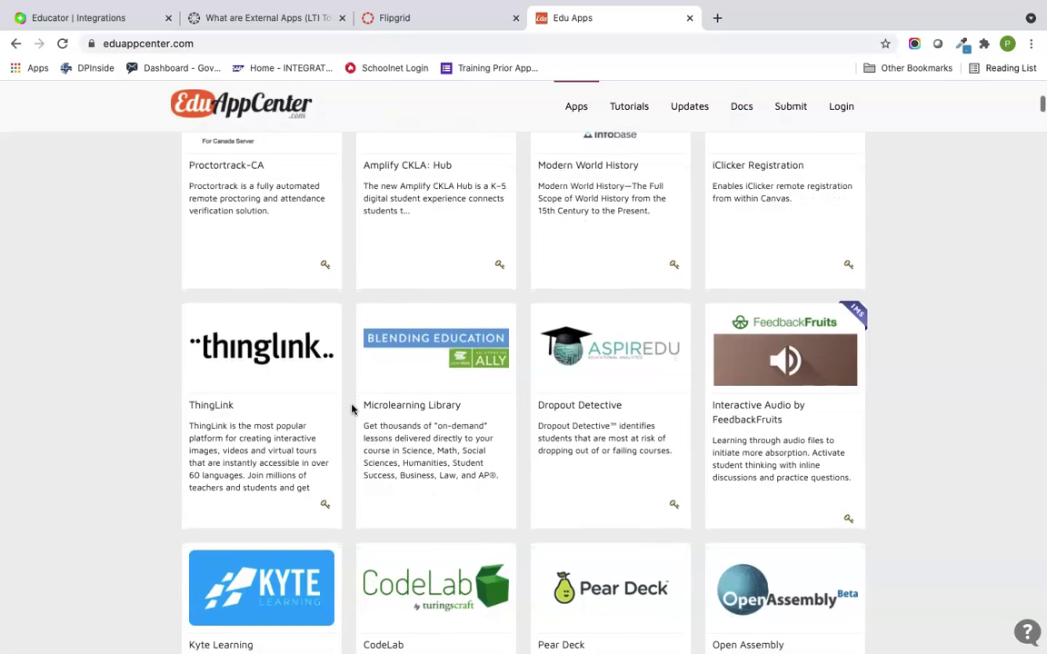
scroll(351, 409, down, 3)
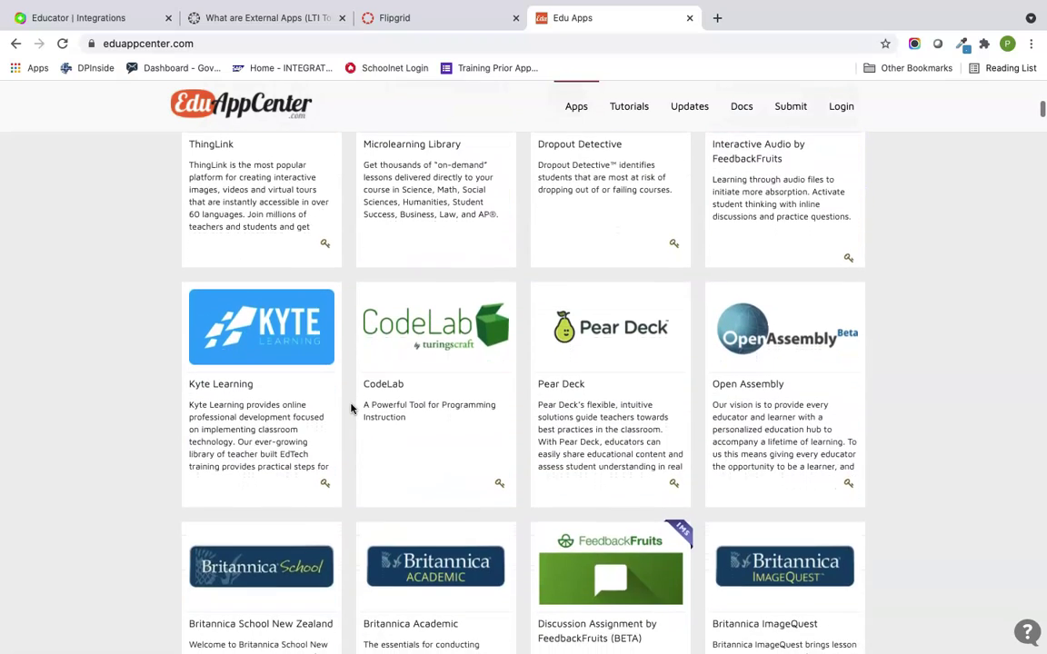
scroll(350, 409, up, 8)
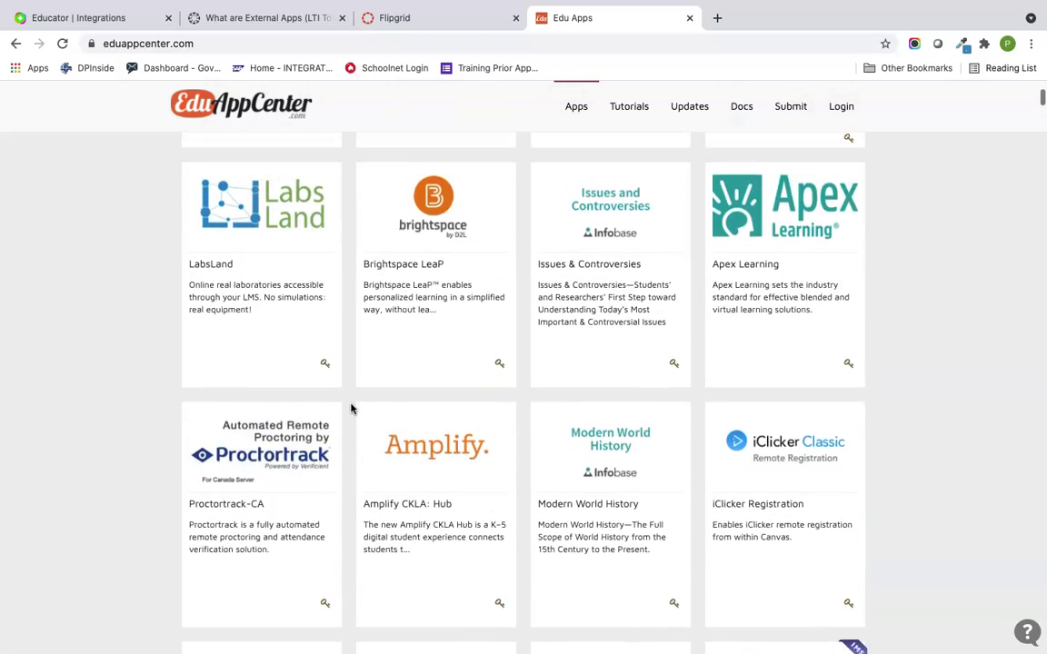
scroll(350, 409, up, 5)
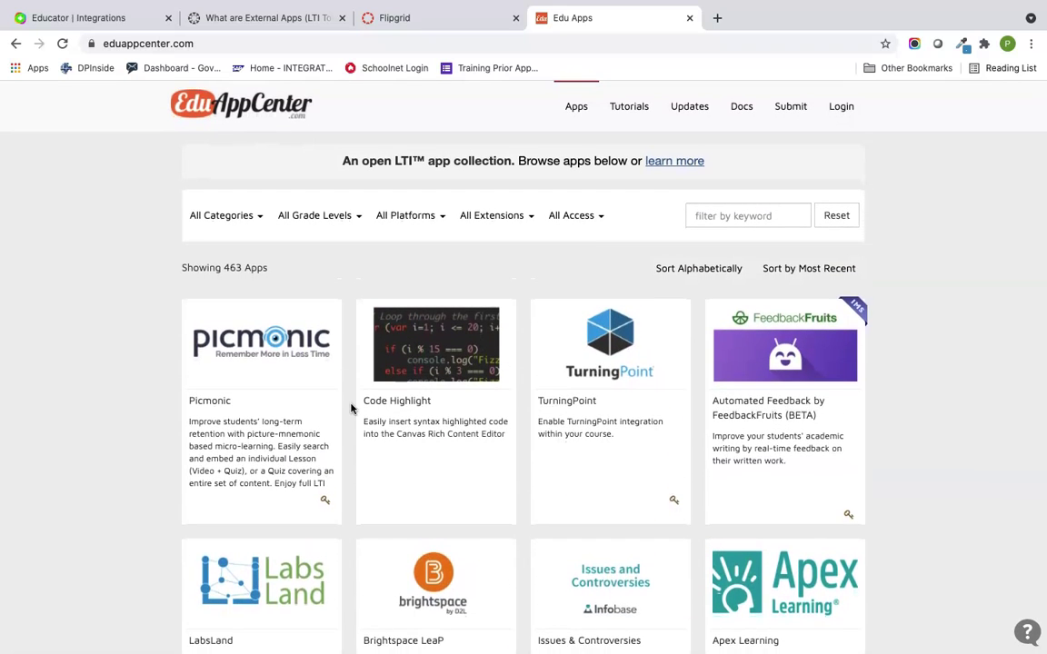
scroll(351, 409, down, 3)
click(344, 213)
click(407, 17)
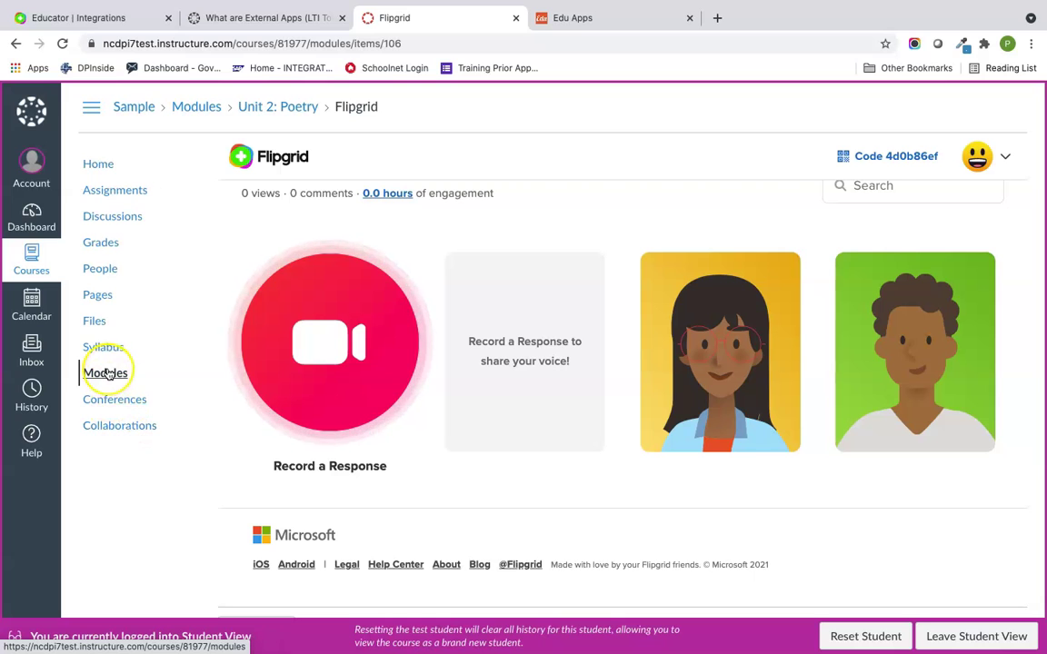
Exit Student View and return to the Modules page listing Unit 2: Poetry's items.
click(942, 631)
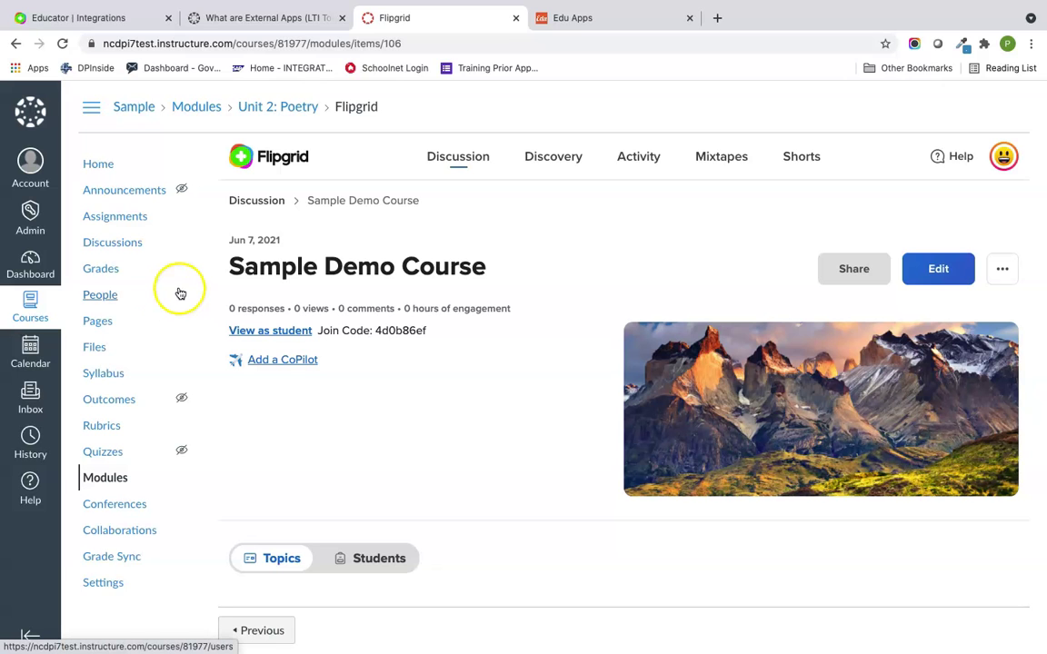
click(119, 483)
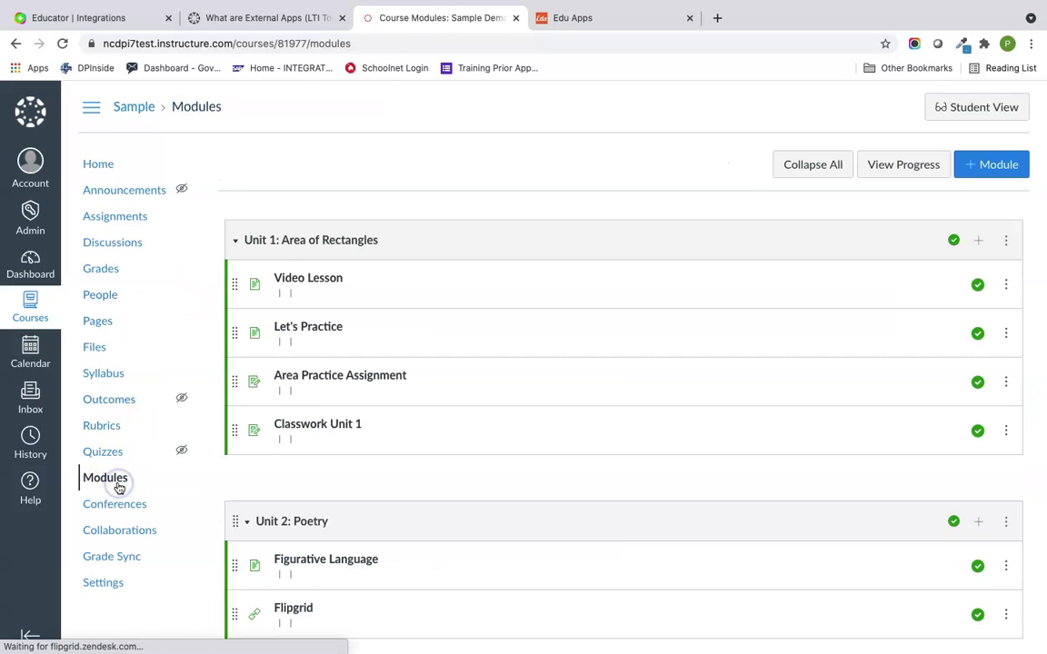
scroll(423, 488, down, 1)
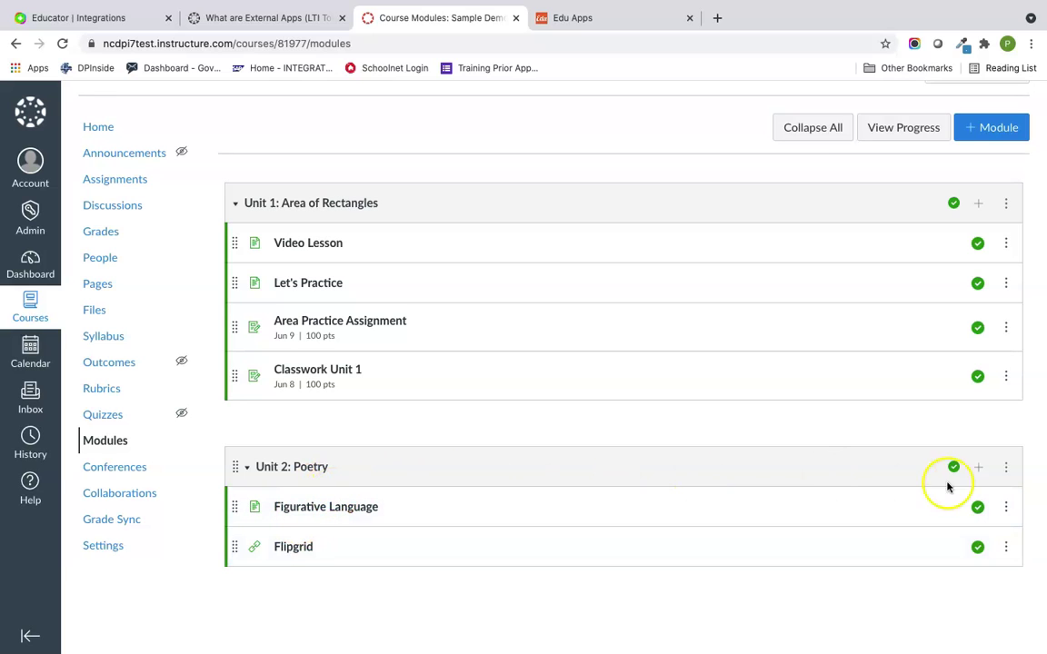
Look at the External Tool and Page item types for Unit 2, then cancel without adding.
click(980, 467)
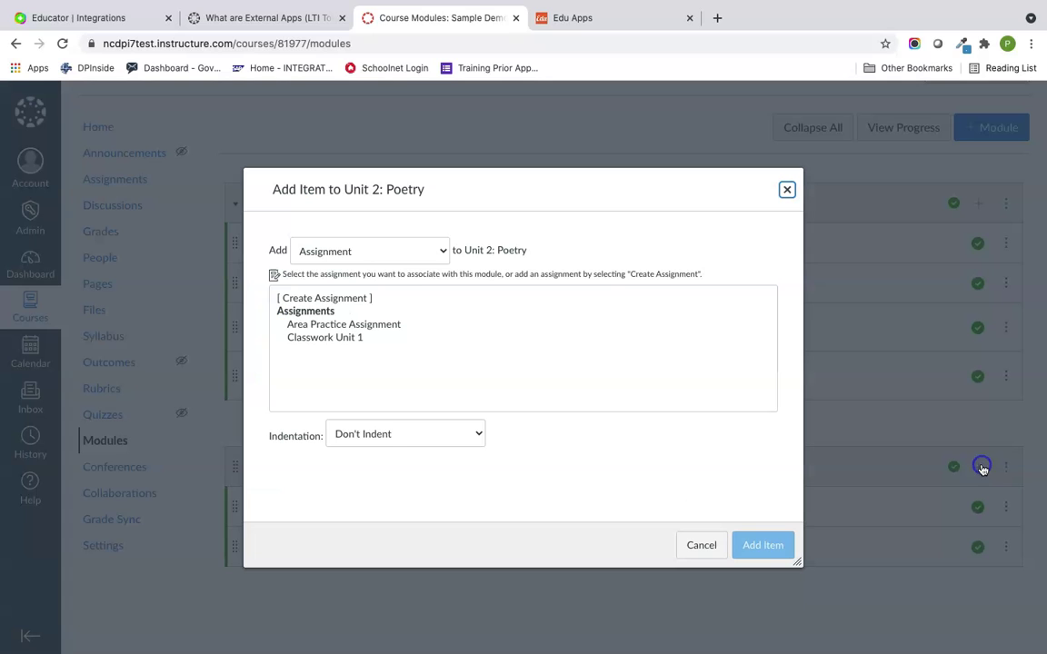
click(381, 247)
click(357, 348)
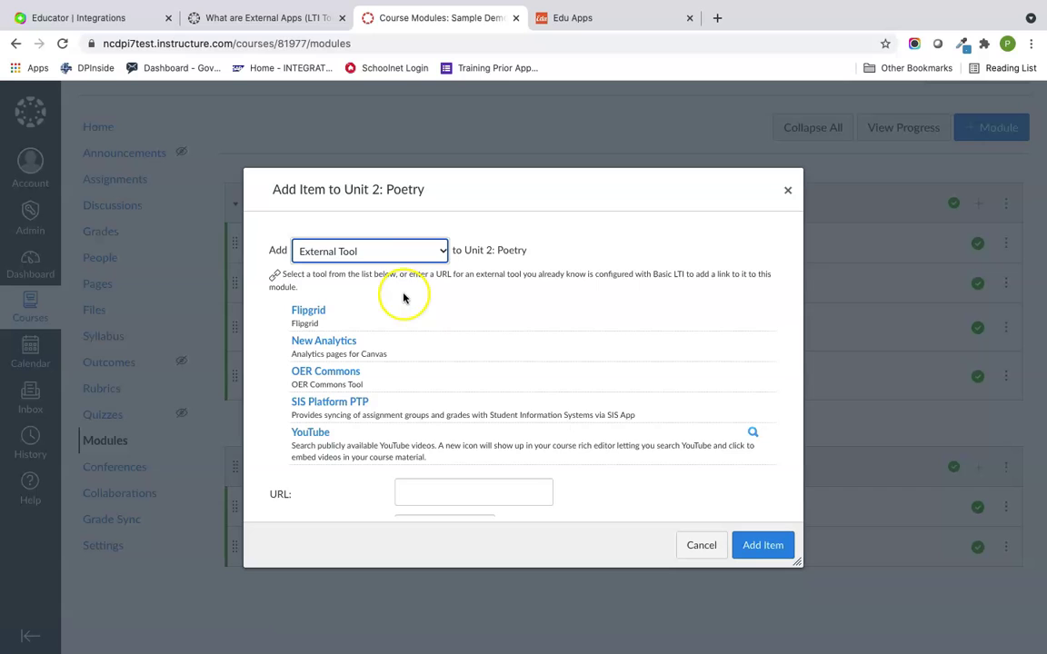
click(426, 253)
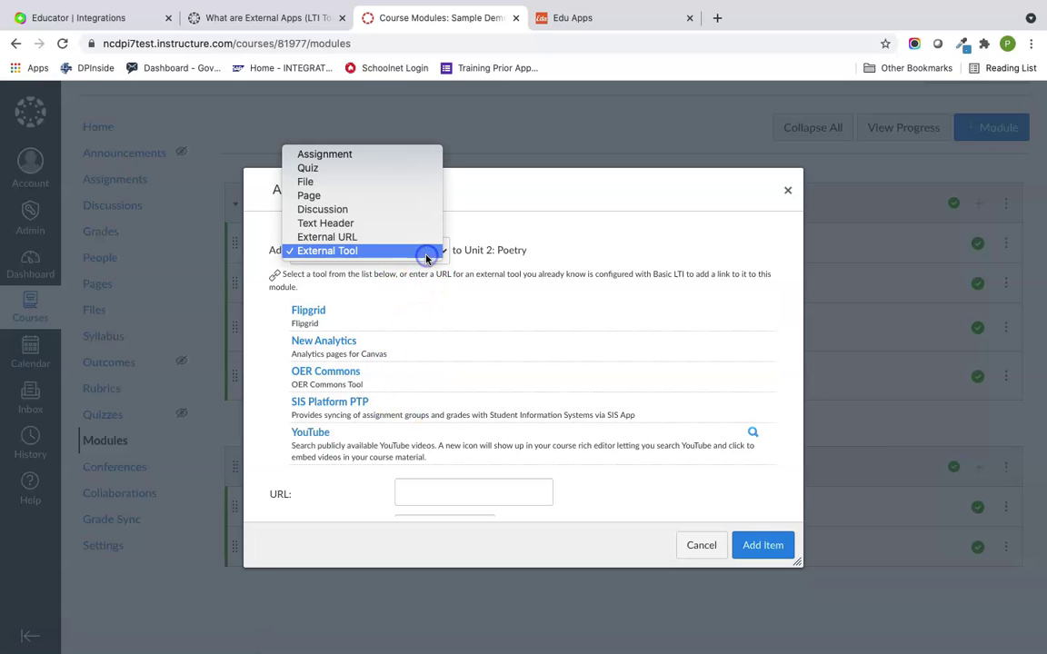
click(406, 196)
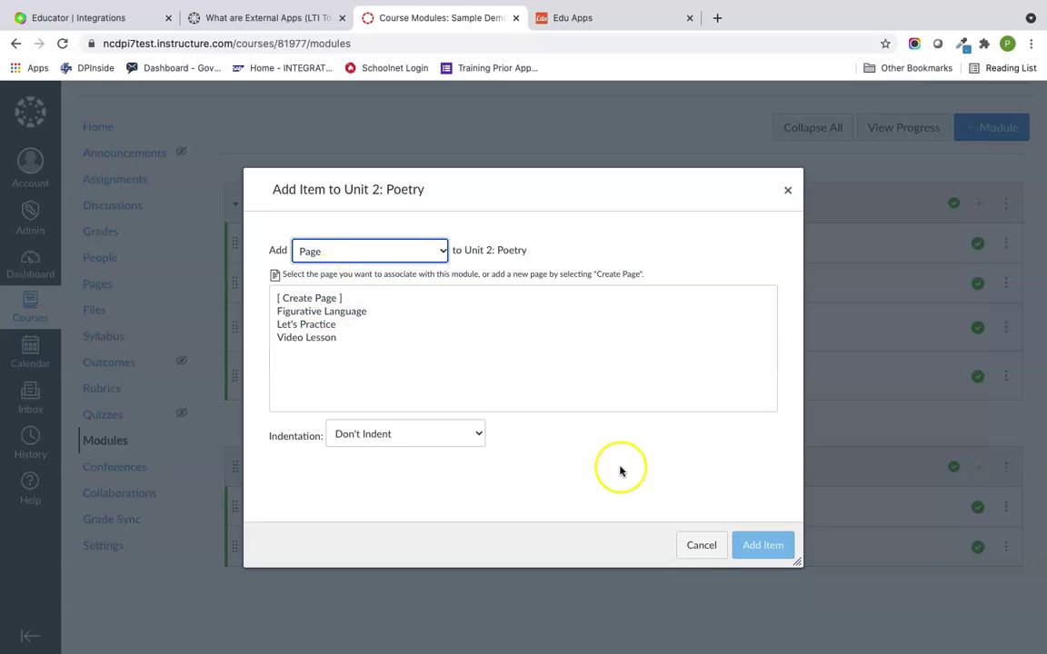
click(700, 546)
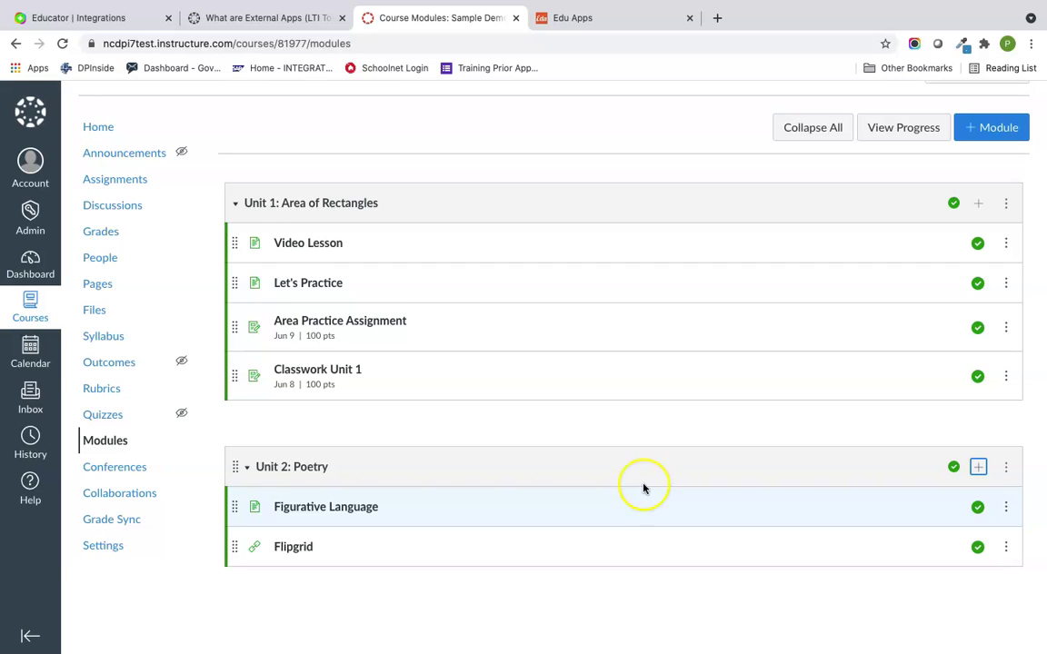
Close a second add-item dialog unused and go to the course Settings Apps tab.
click(984, 466)
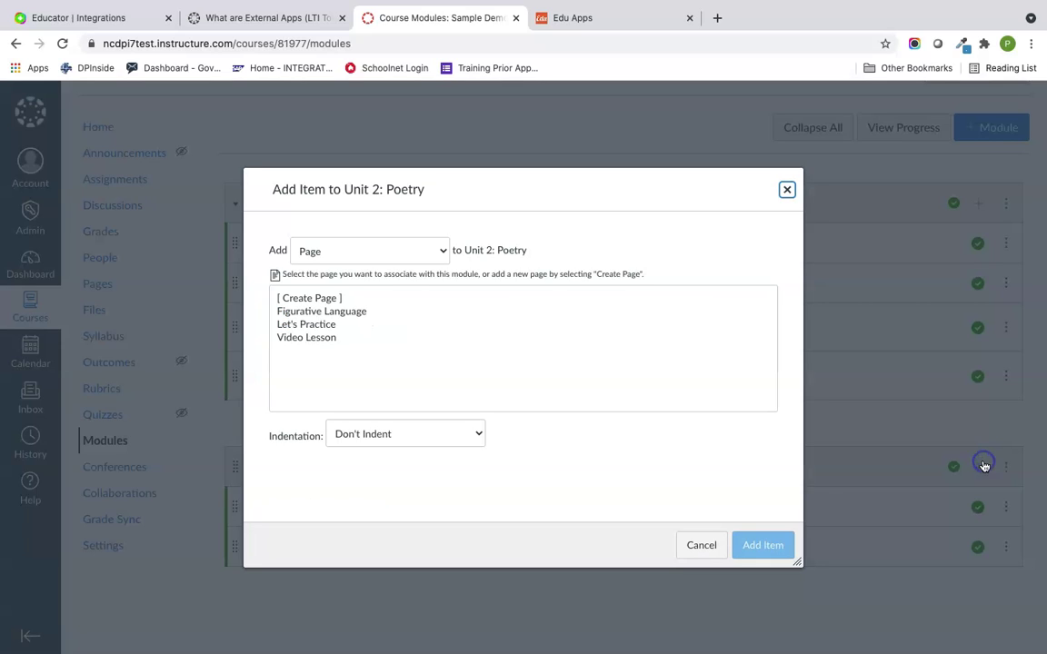
click(404, 246)
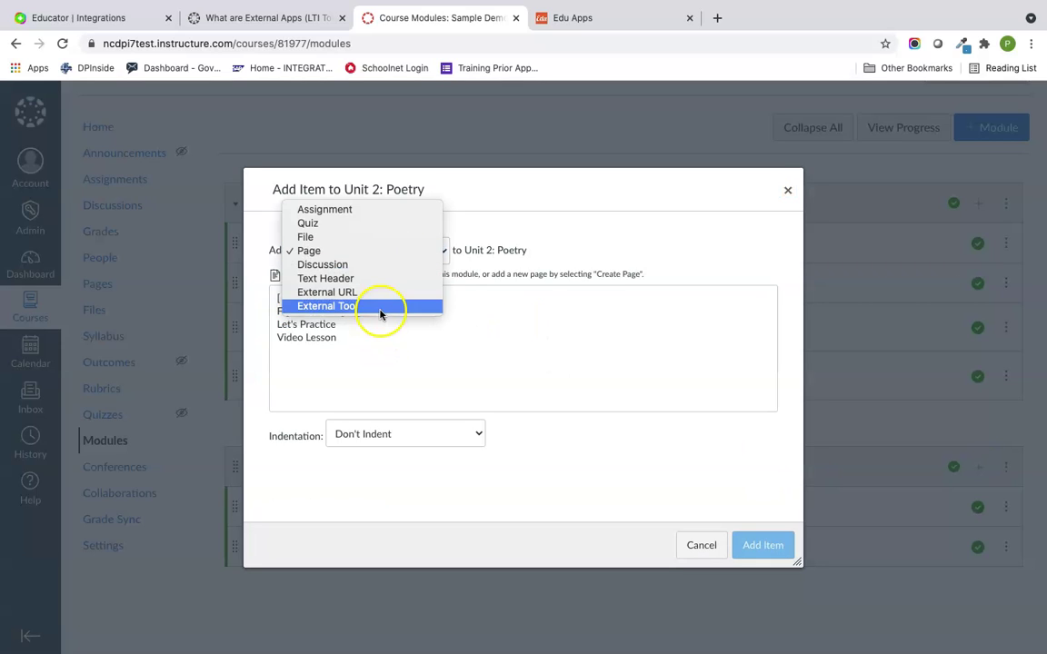
click(691, 561)
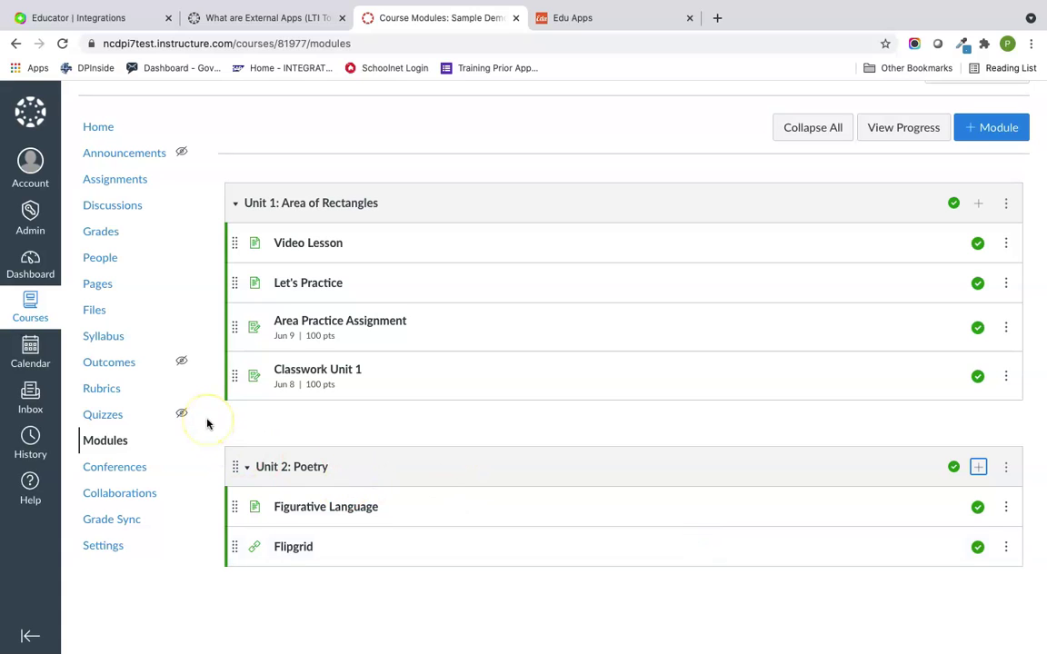
click(117, 546)
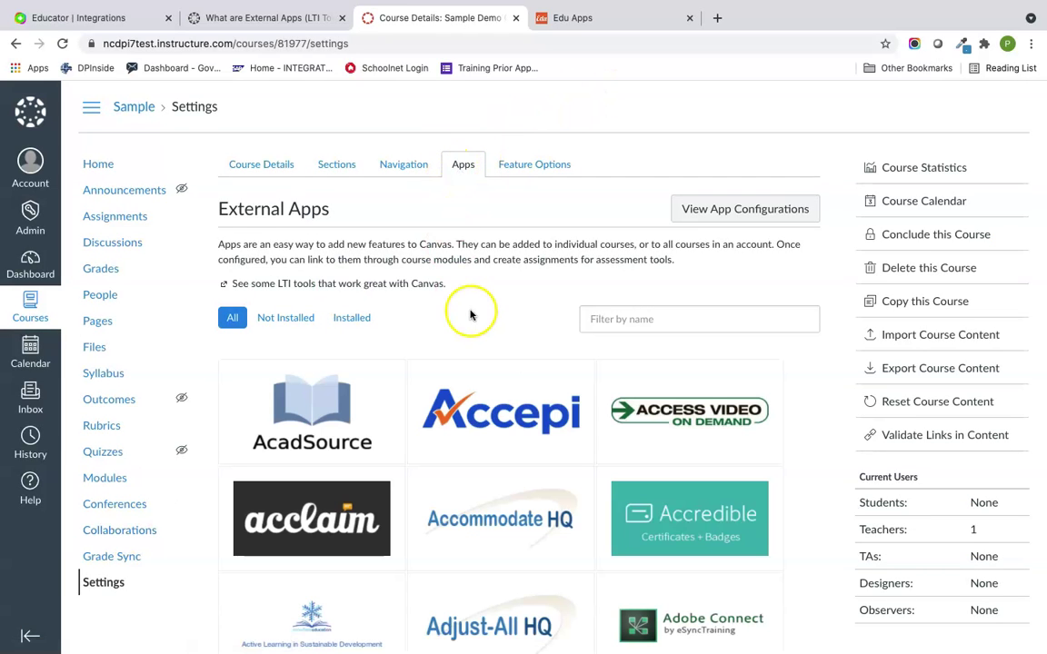
Filter the Apps catalogue by Not Installed and Installed, then show All apps again.
scroll(449, 327, down, 1)
scroll(449, 327, down, 3)
scroll(449, 324, up, 3)
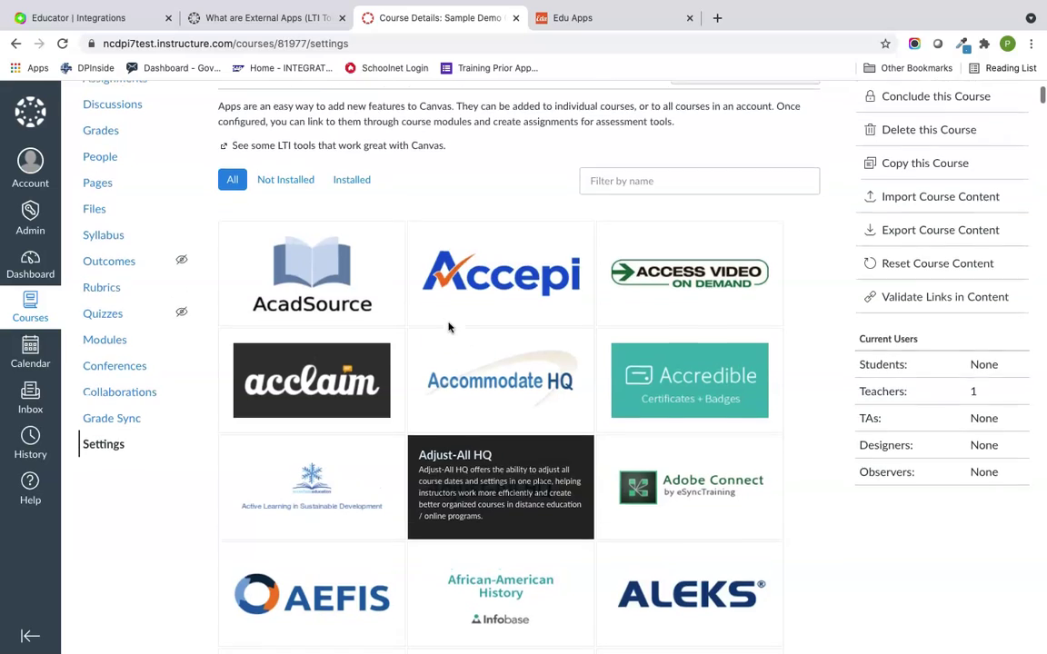
click(293, 184)
click(350, 182)
click(455, 462)
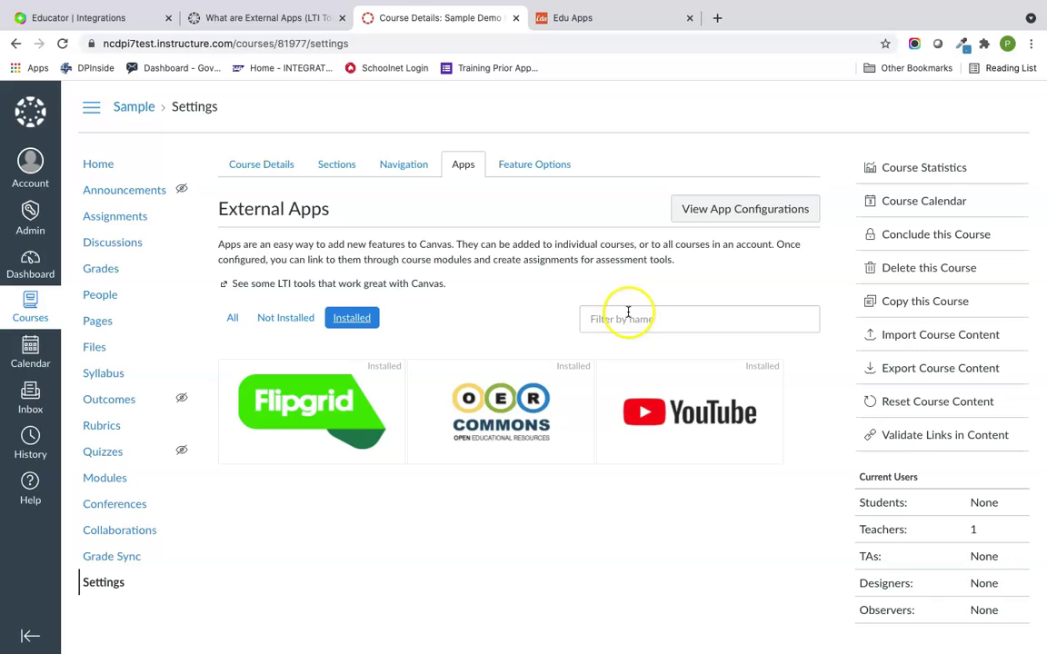
click(233, 318)
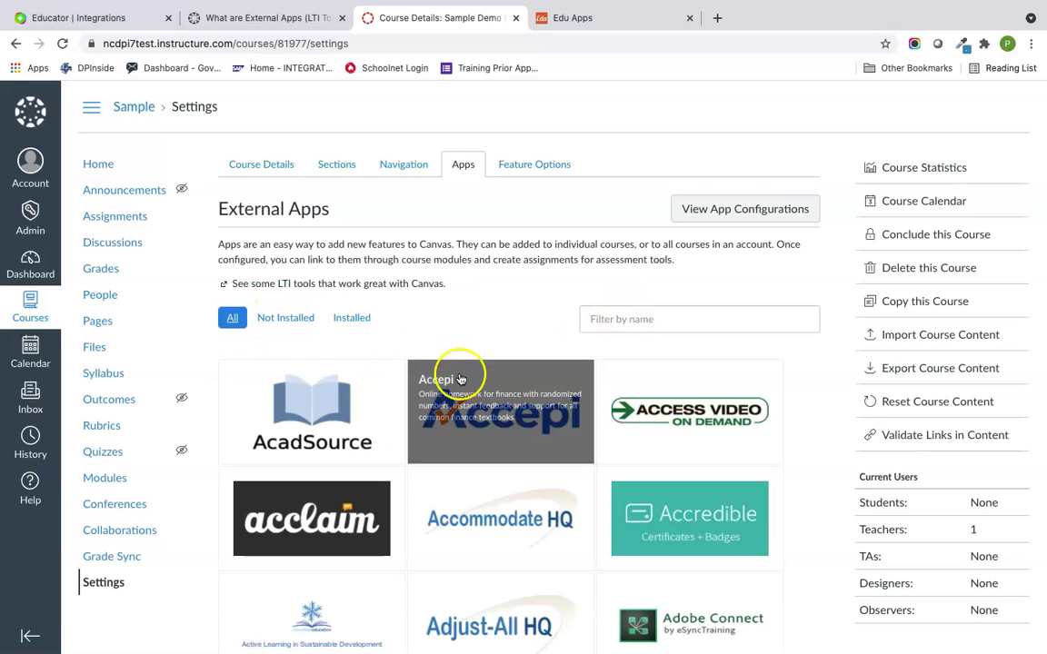
Scroll the full app catalogue and open the Book Creator app's details.
scroll(461, 380, down, 5)
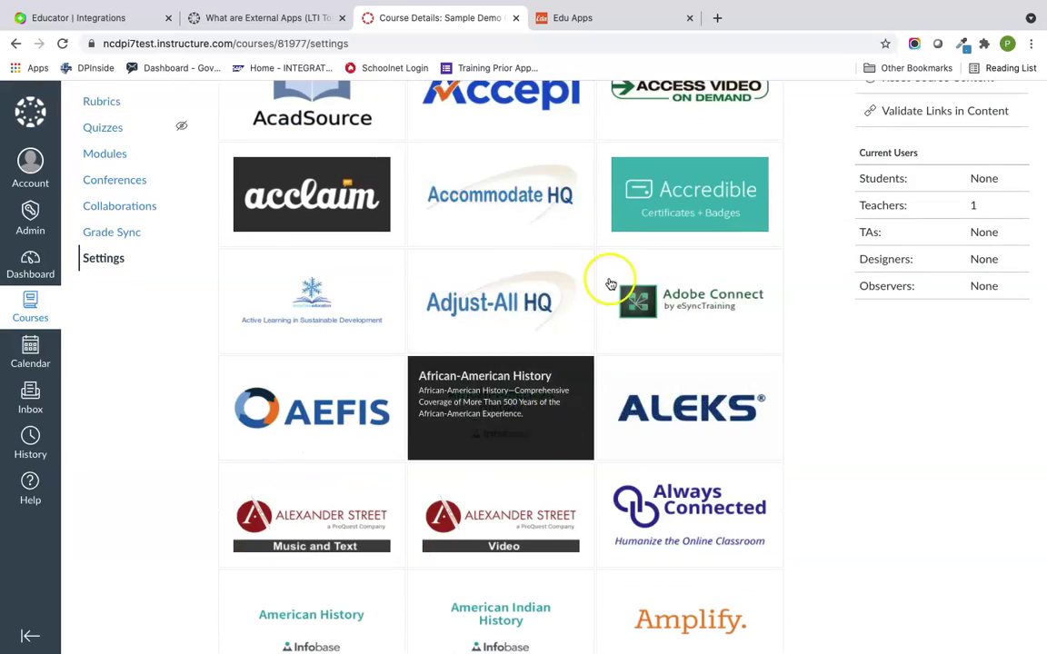
scroll(598, 467, down, 7)
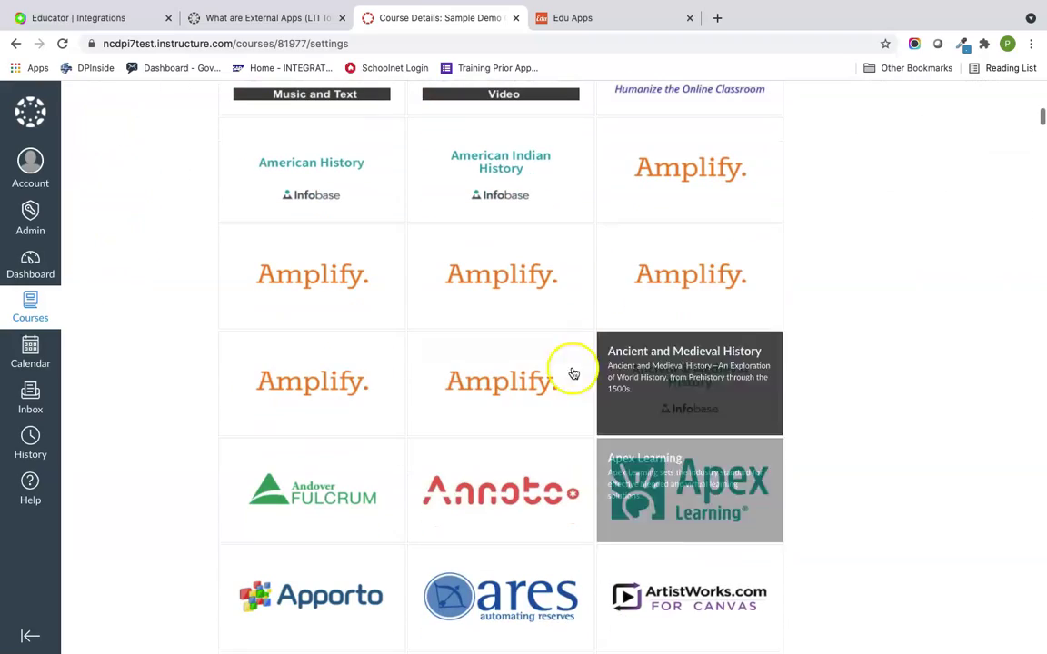
scroll(611, 507, down, 13)
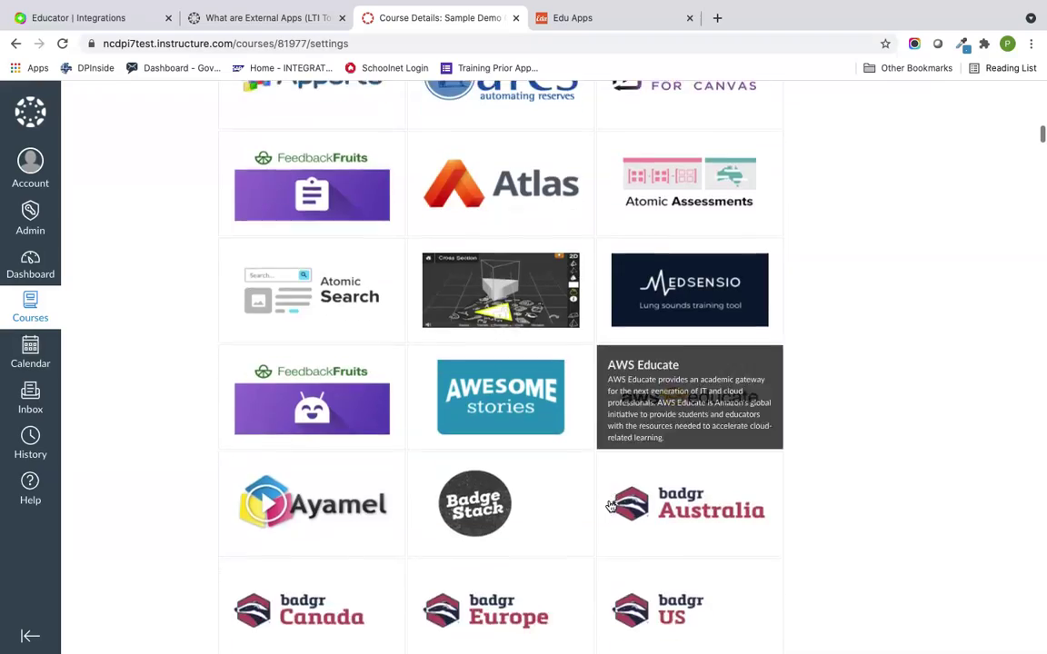
scroll(611, 507, down, 7)
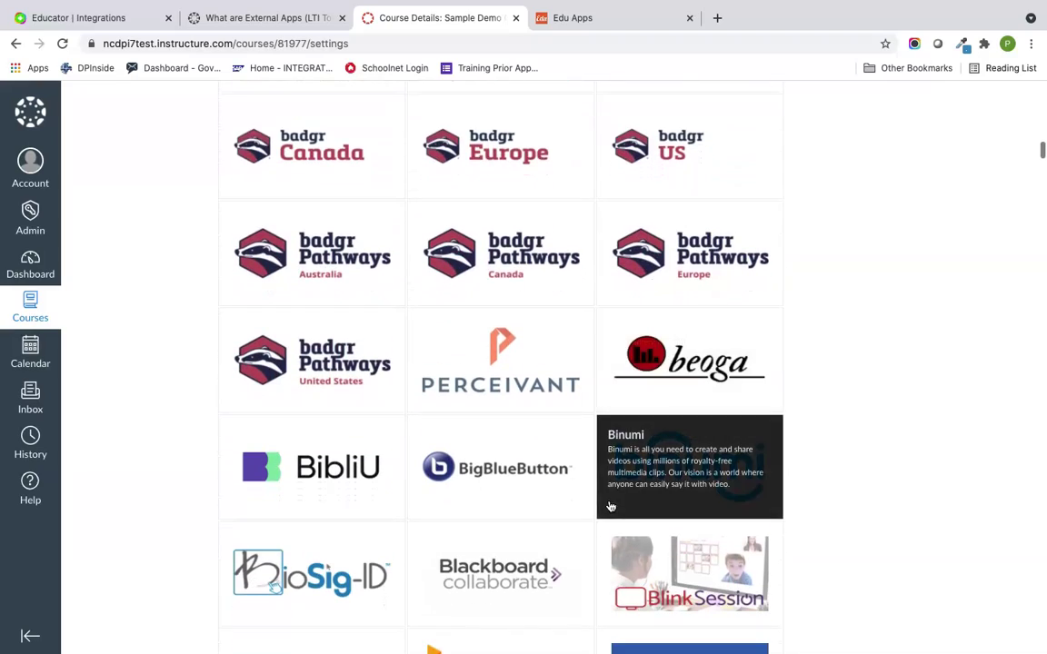
scroll(611, 507, down, 8)
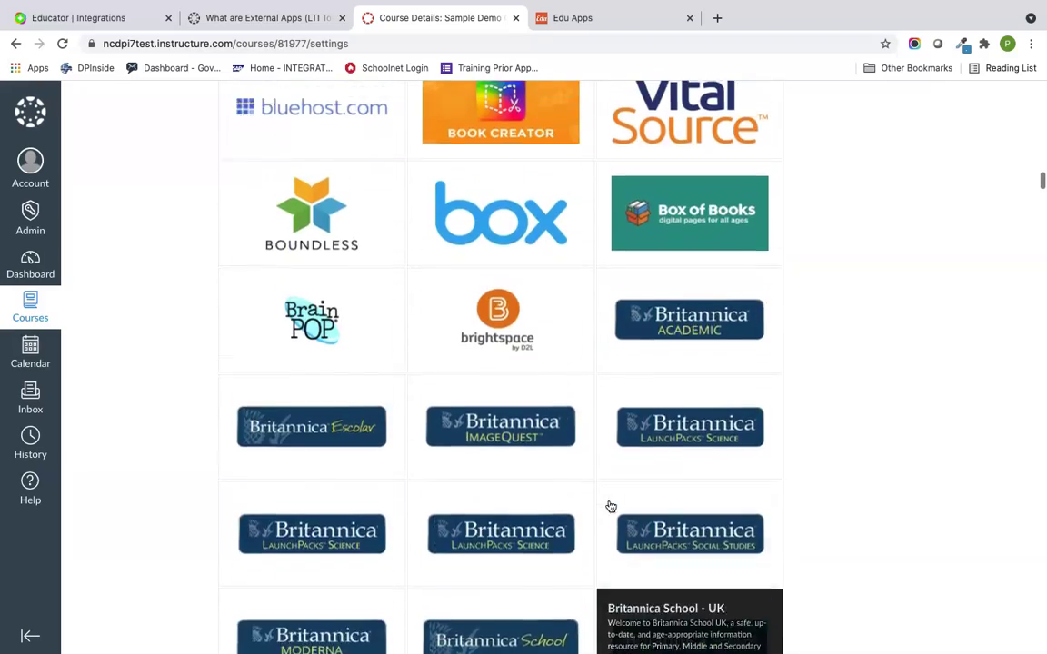
scroll(565, 445, up, 3)
click(528, 318)
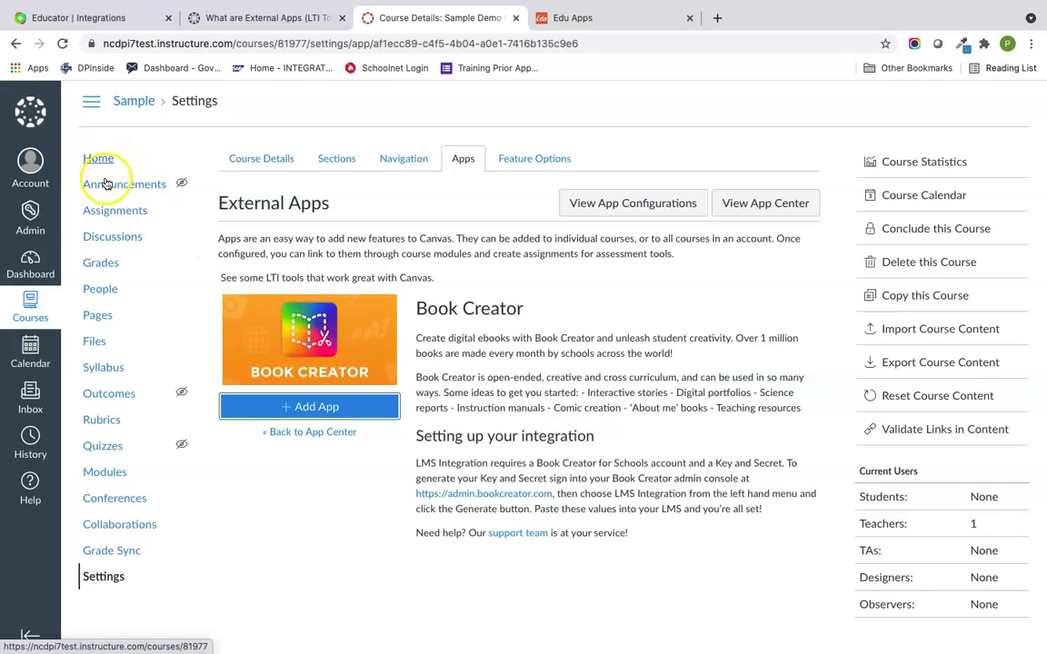
Glance at the LTI article and Help tray, then return to the course Home page with Units 1 and 2.
click(269, 18)
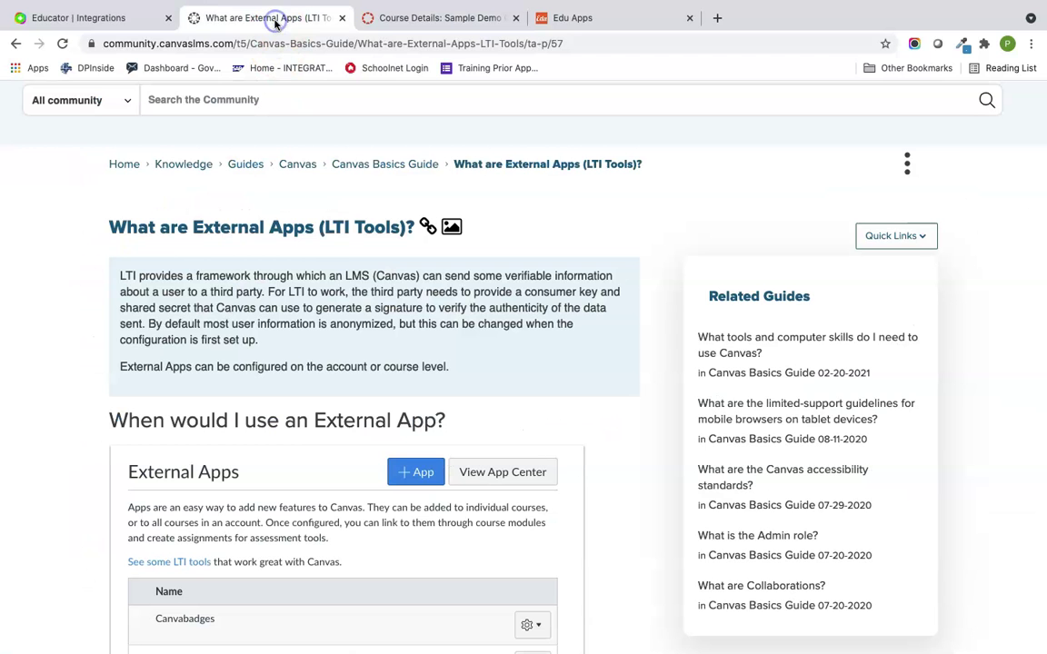
click(416, 18)
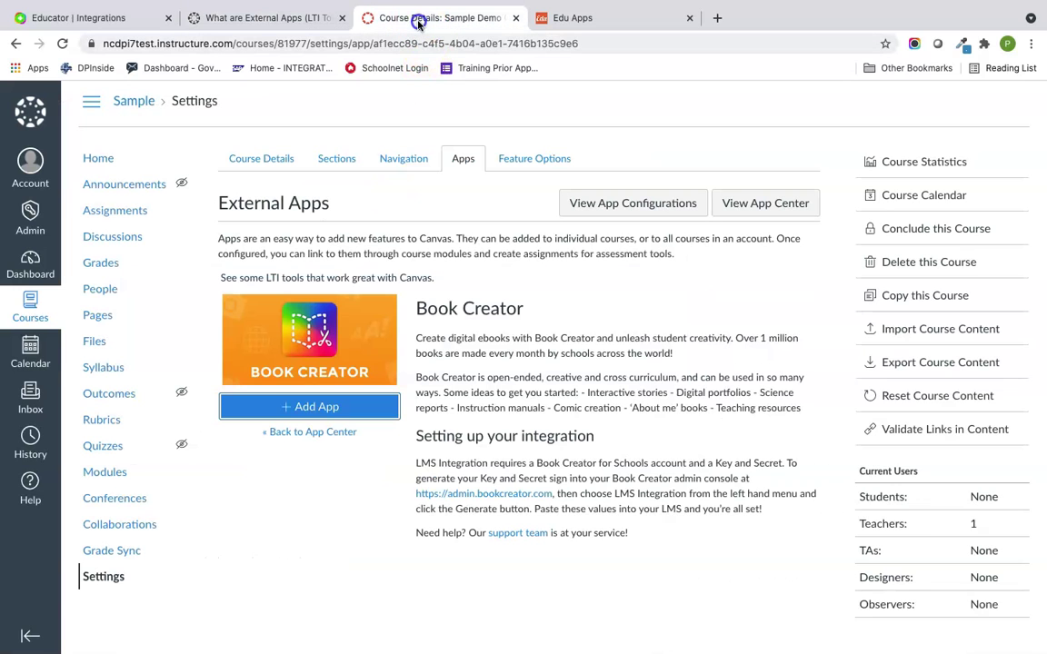
click(30, 488)
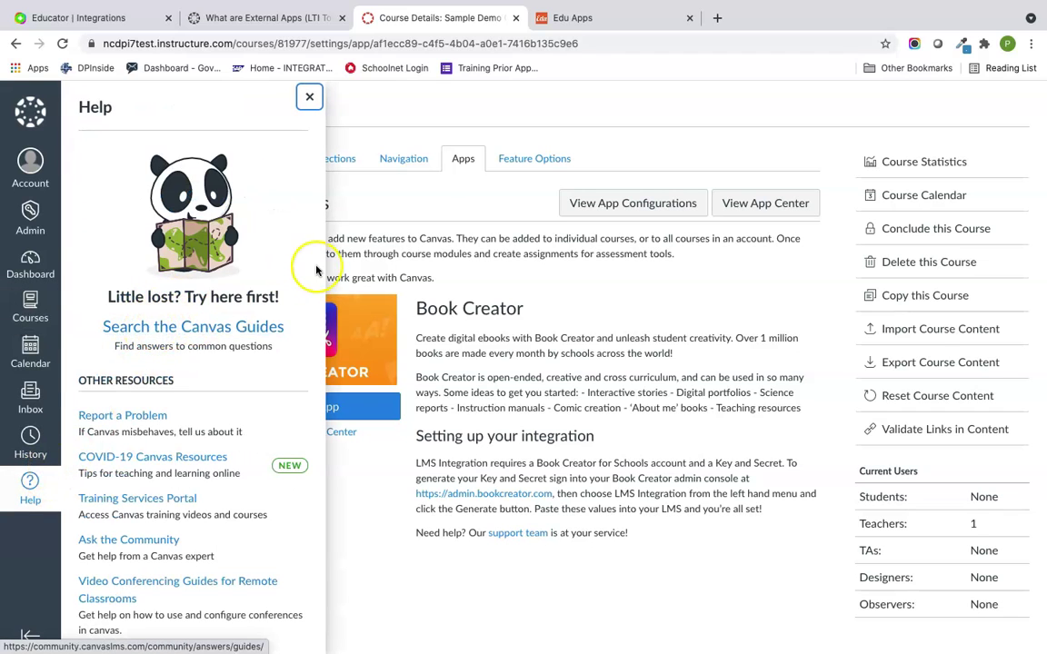
click(612, 161)
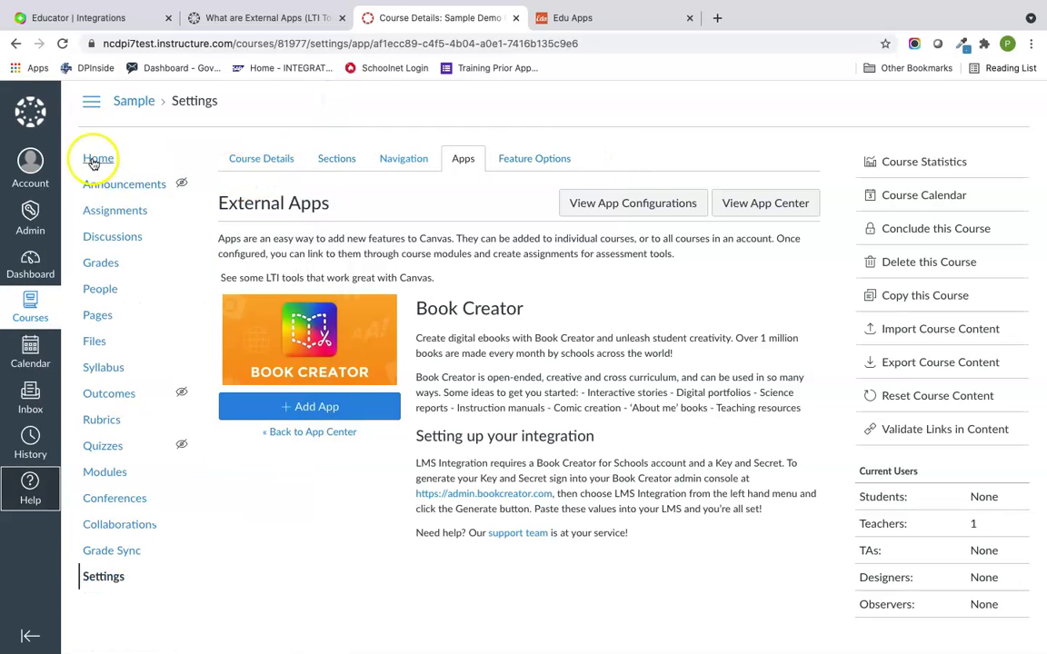
click(86, 159)
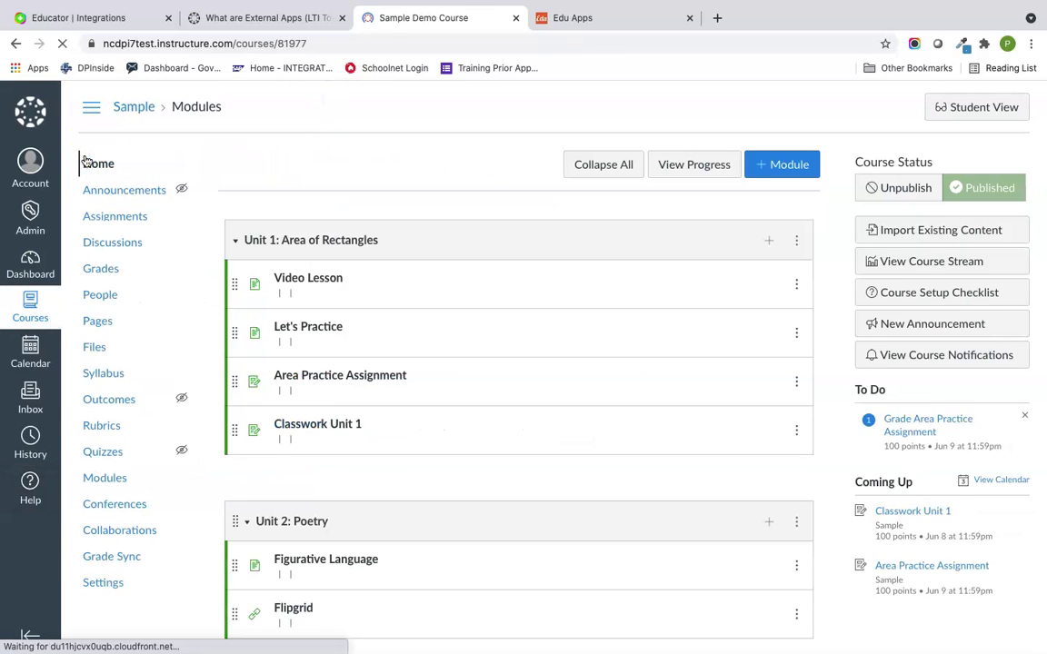
scroll(426, 504, down, 1)
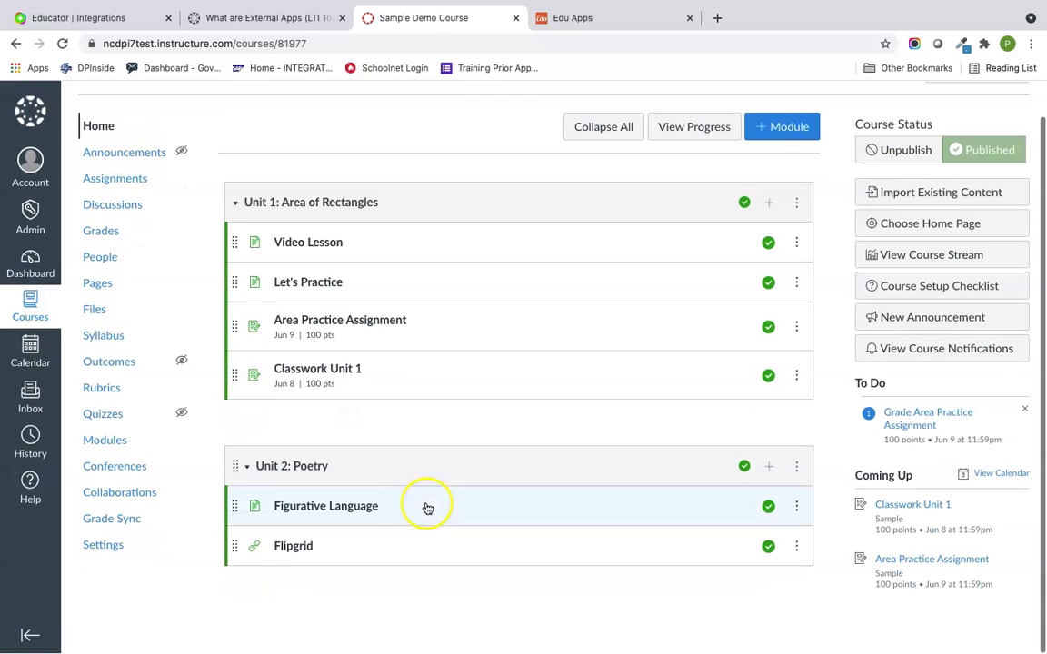